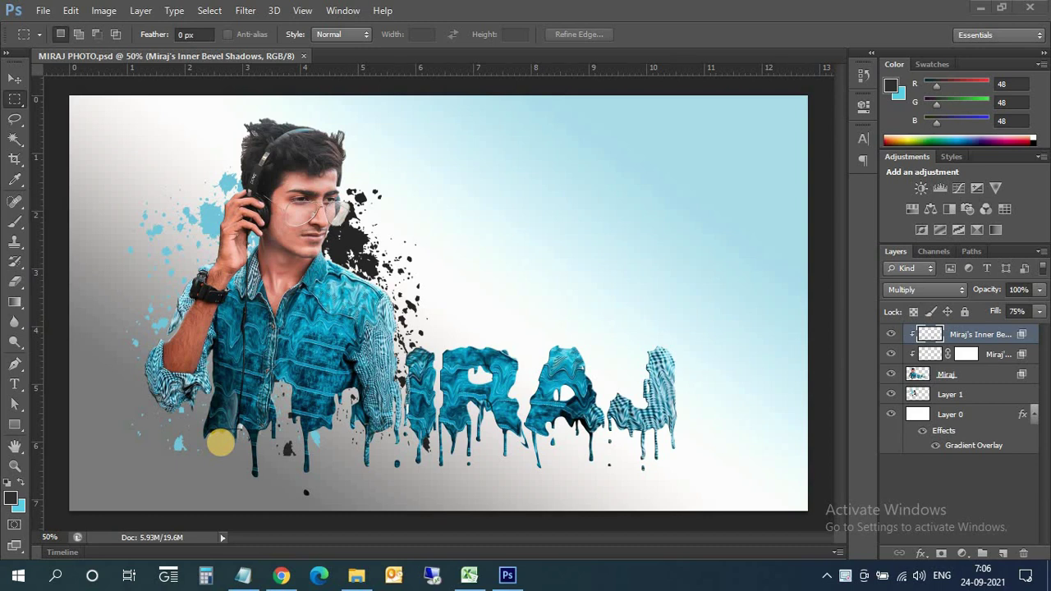
# Create a blank white Untitled-1 document, 1920 × 1080 pixels at 150 resolution
pyautogui.click(41, 11)
pyautogui.click(49, 26)
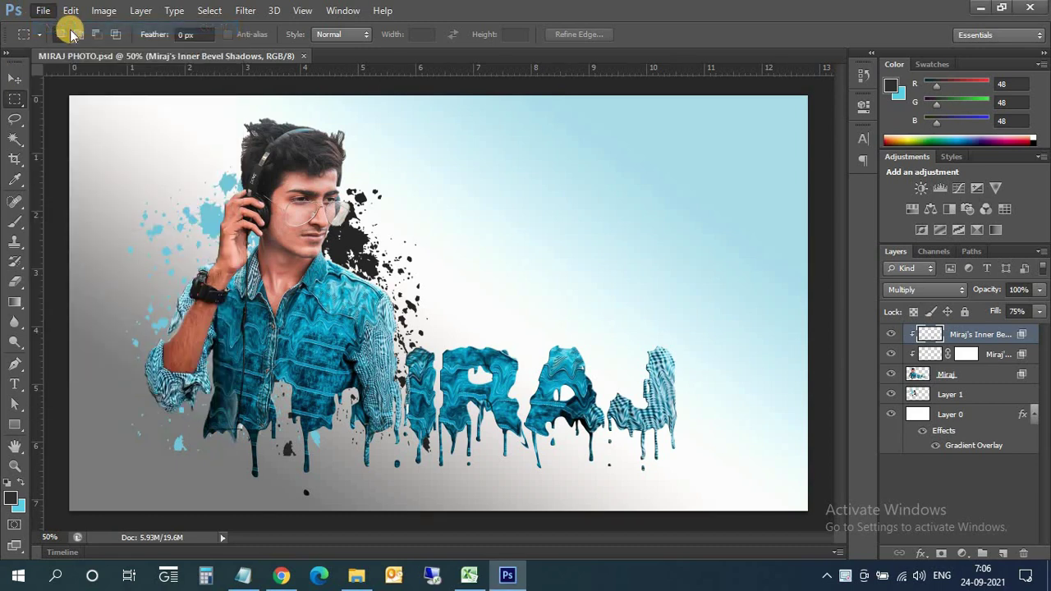
pyautogui.press('Tab')
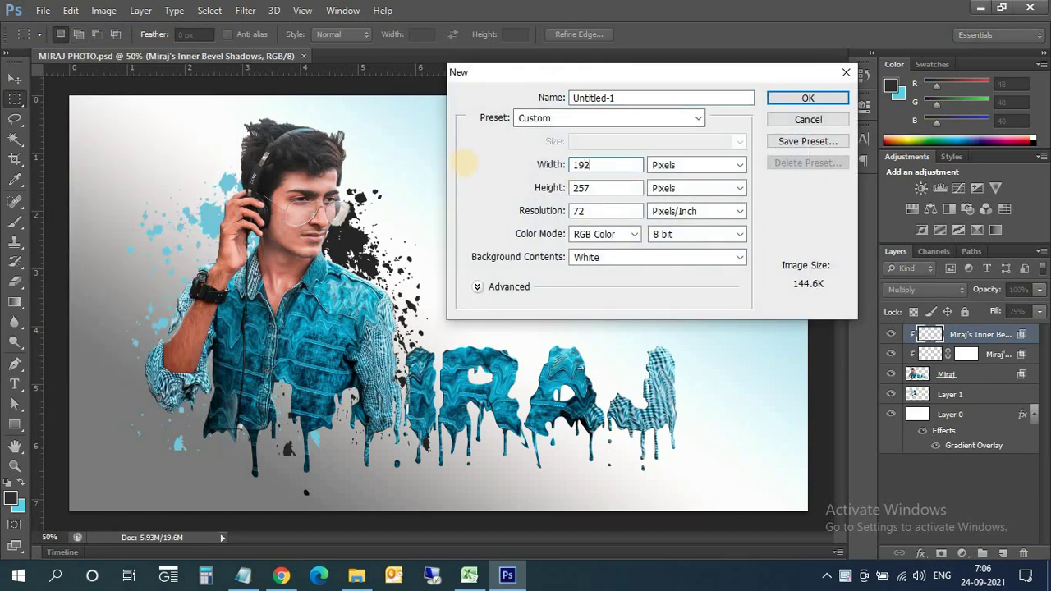
pyautogui.press('Tab')
pyautogui.write('1080')
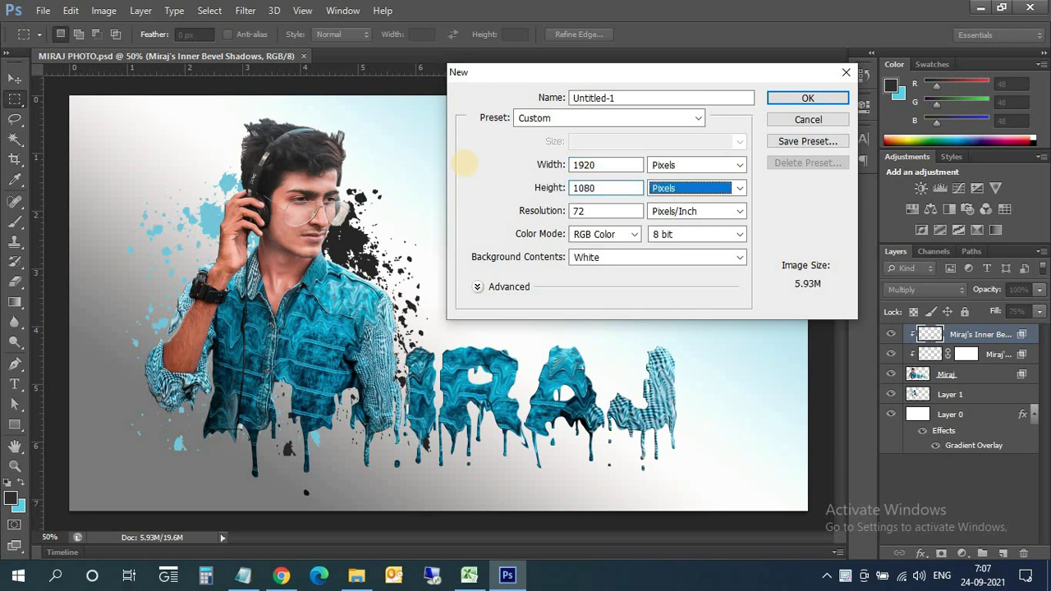
pyautogui.press('Tab')
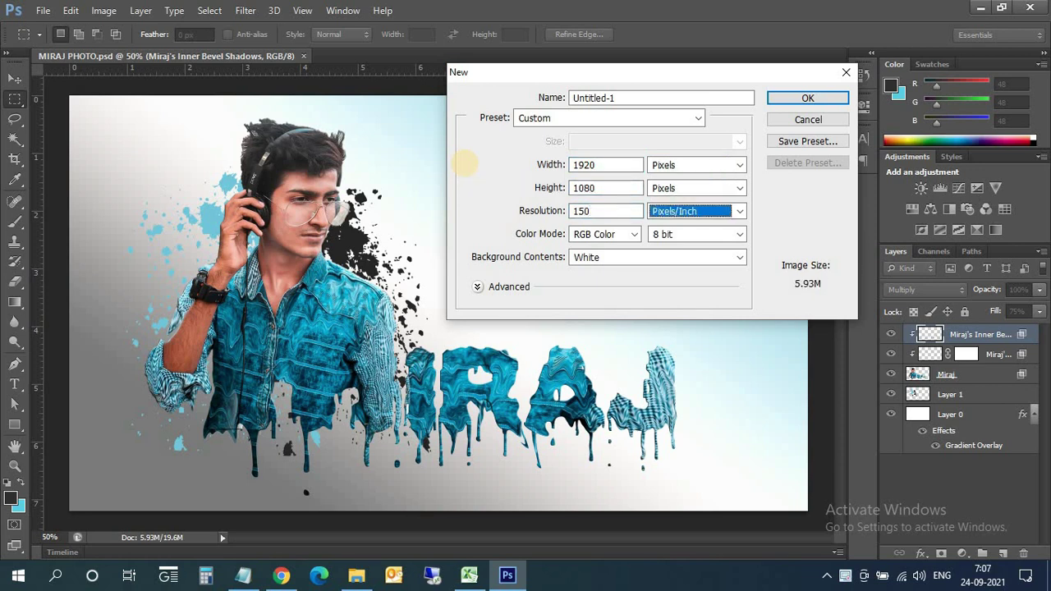
pyautogui.hotkey('shift', 'Tab')
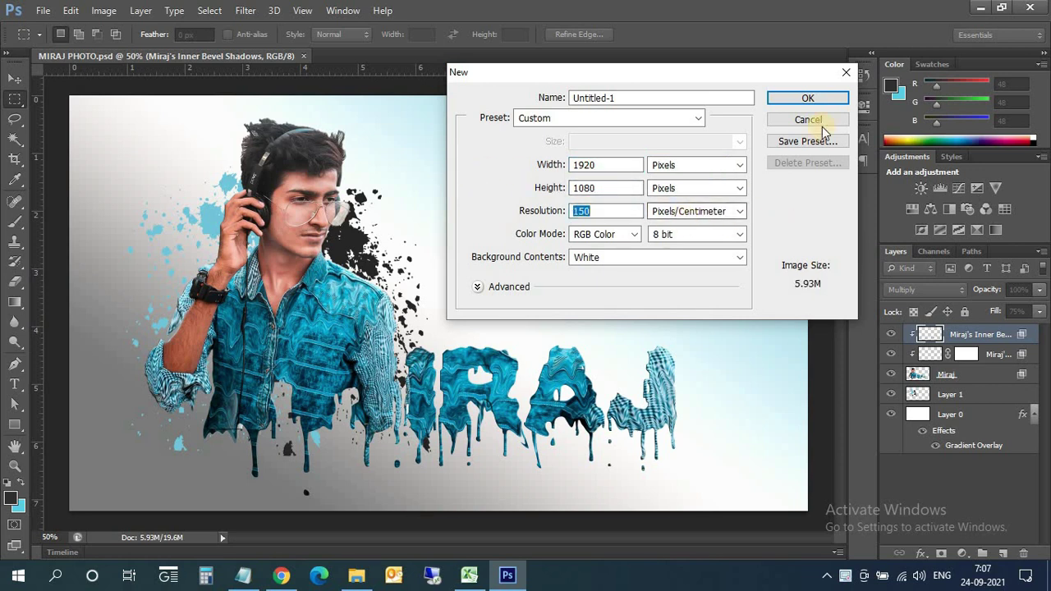
pyautogui.click(813, 97)
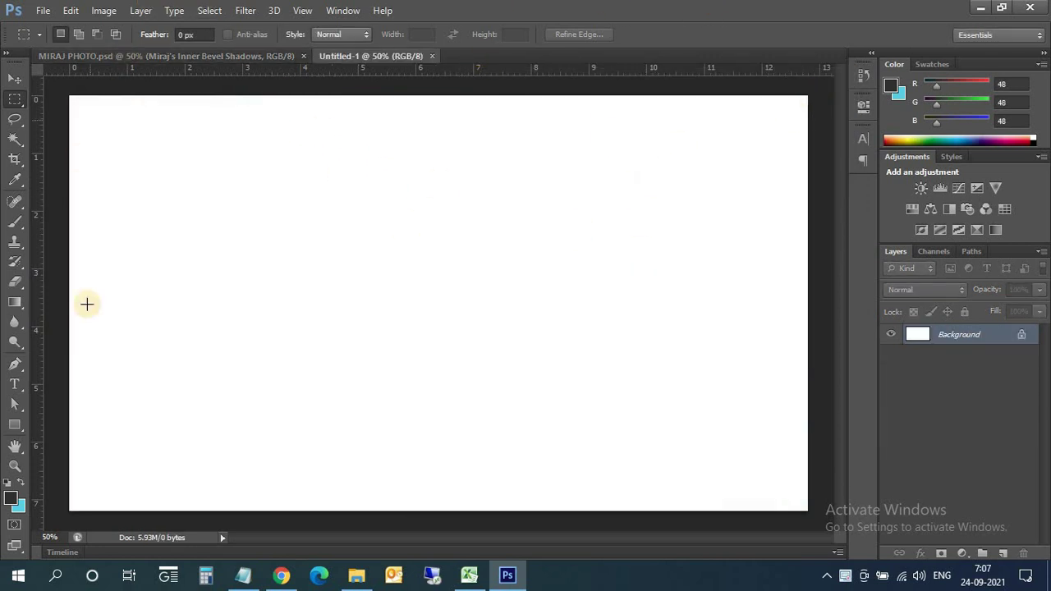
# Set the Type tool to the Plasma Drip BRK font at 60 pt
pyautogui.click(18, 386)
pyautogui.click(172, 408)
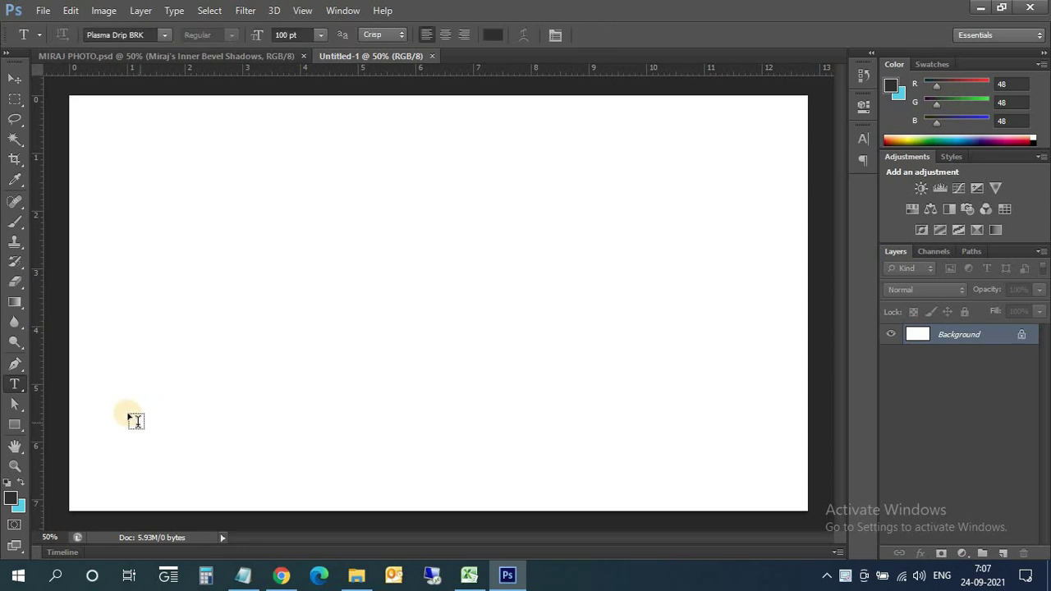
pyautogui.click(166, 36)
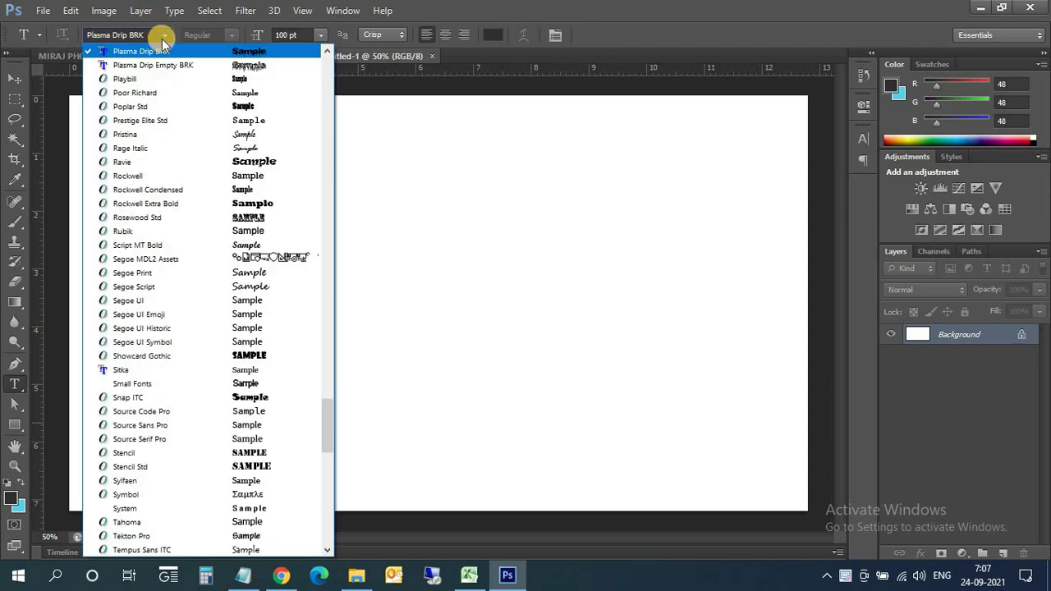
pyautogui.click(148, 53)
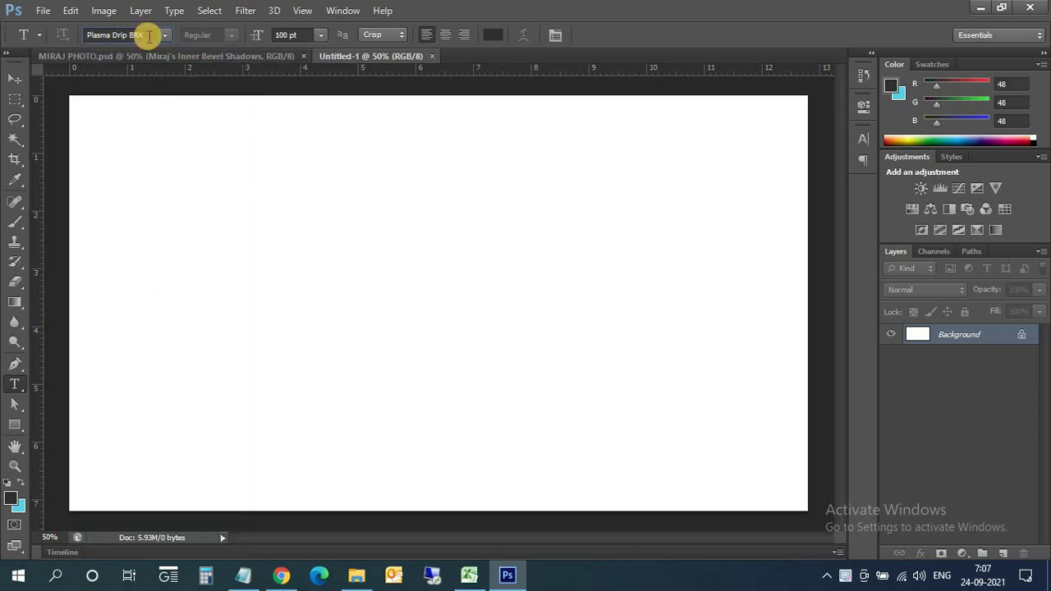
pyautogui.click(288, 35)
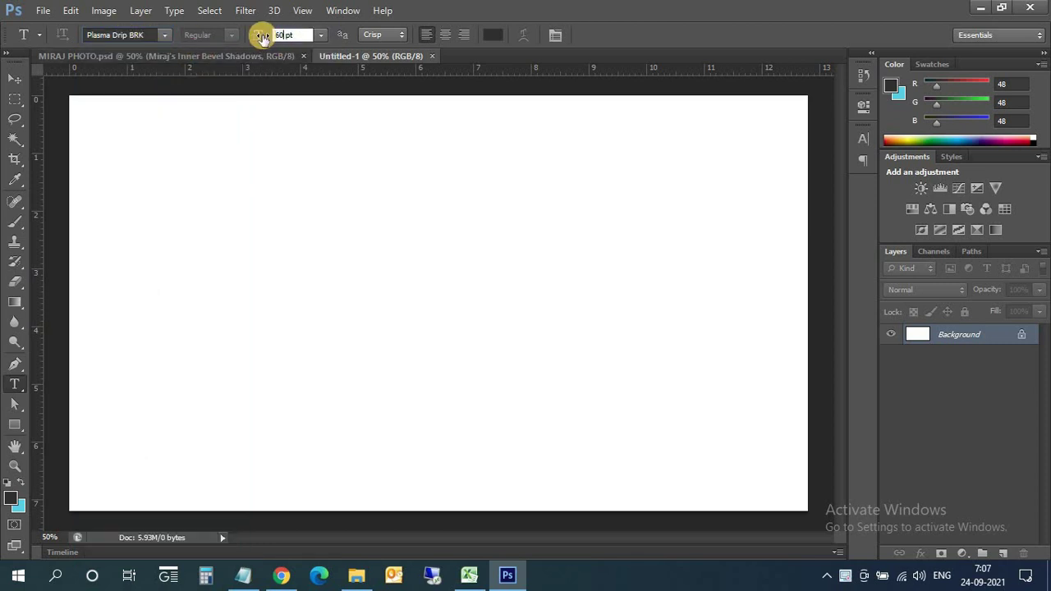
pyautogui.press('Return')
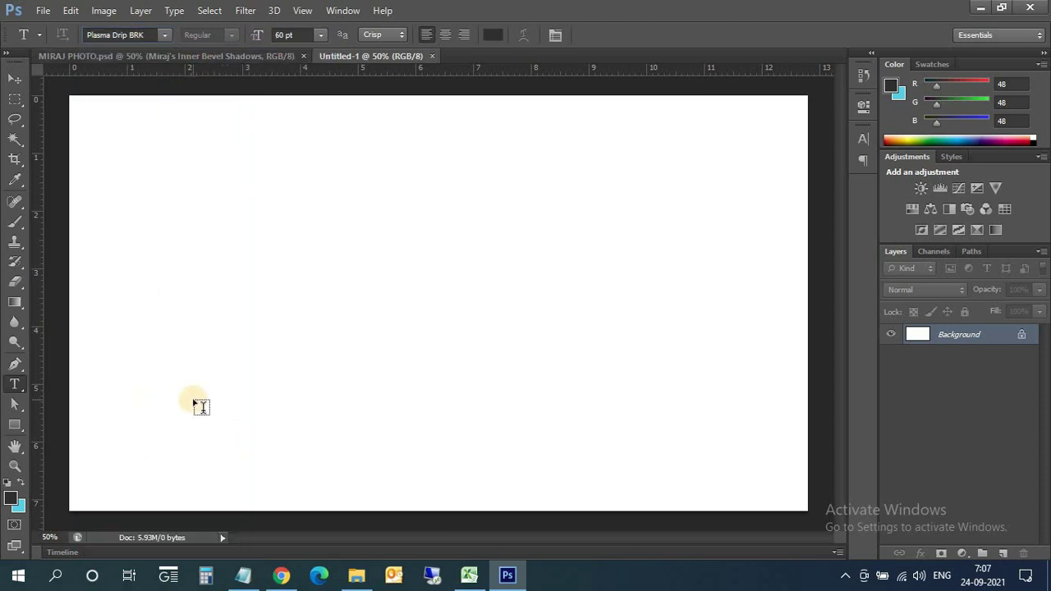
# Type MIRAJ, enlarge the M to 100 pt, and move the text toward the centre
pyautogui.click(193, 403)
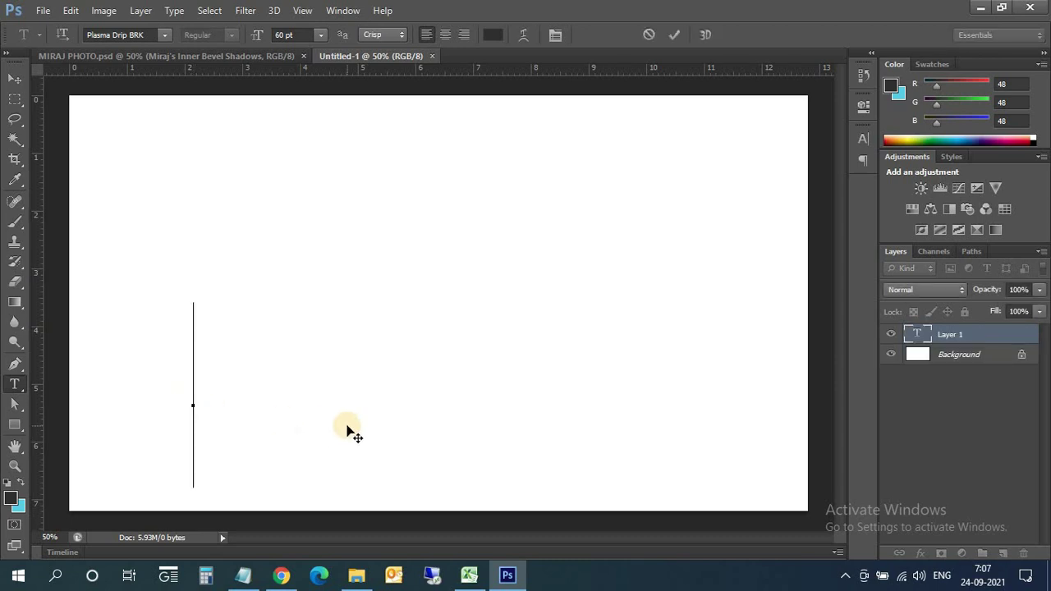
pyautogui.write('MIRAJ')
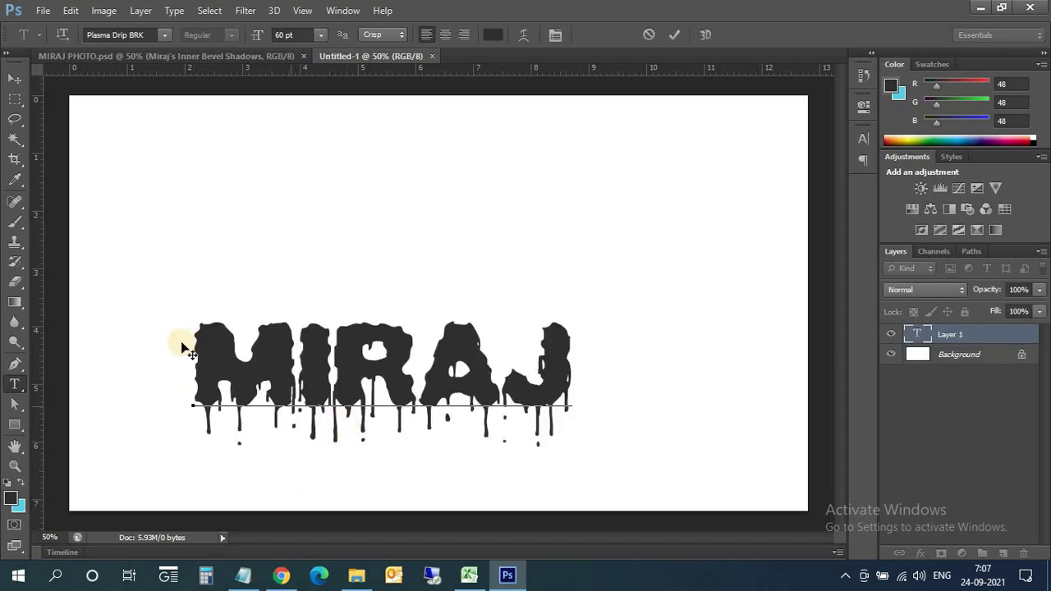
pyautogui.moveTo(294, 369); pyautogui.dragTo(206, 369)
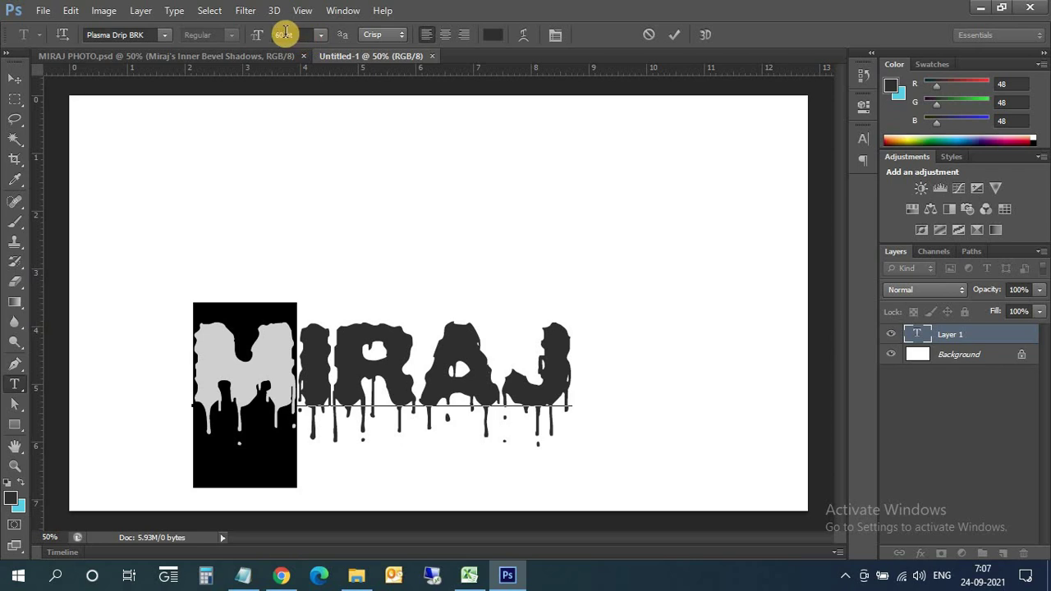
pyautogui.write('100')
pyautogui.press('Return')
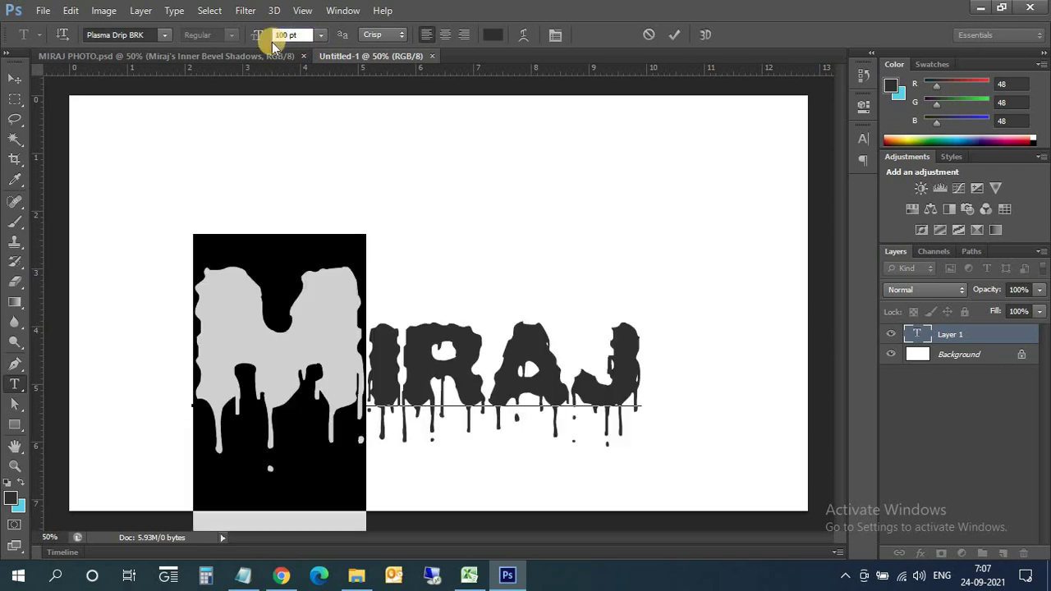
pyautogui.click(15, 78)
pyautogui.moveTo(292, 351); pyautogui.dragTo(345, 358)
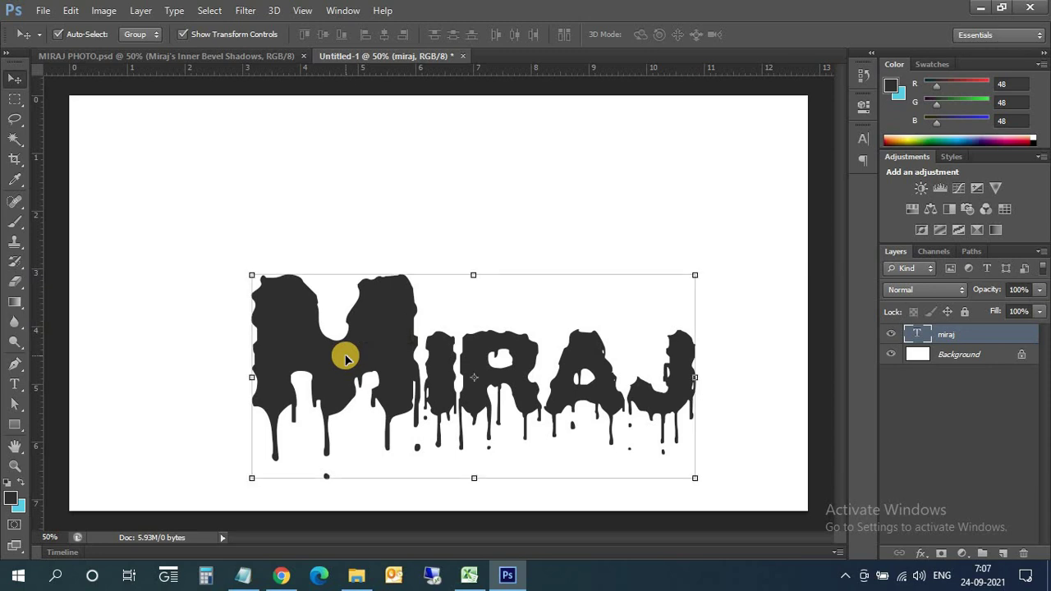
# Place the headphones portrait photo over the MIRAJ text as a new layer
pyautogui.click(132, 310)
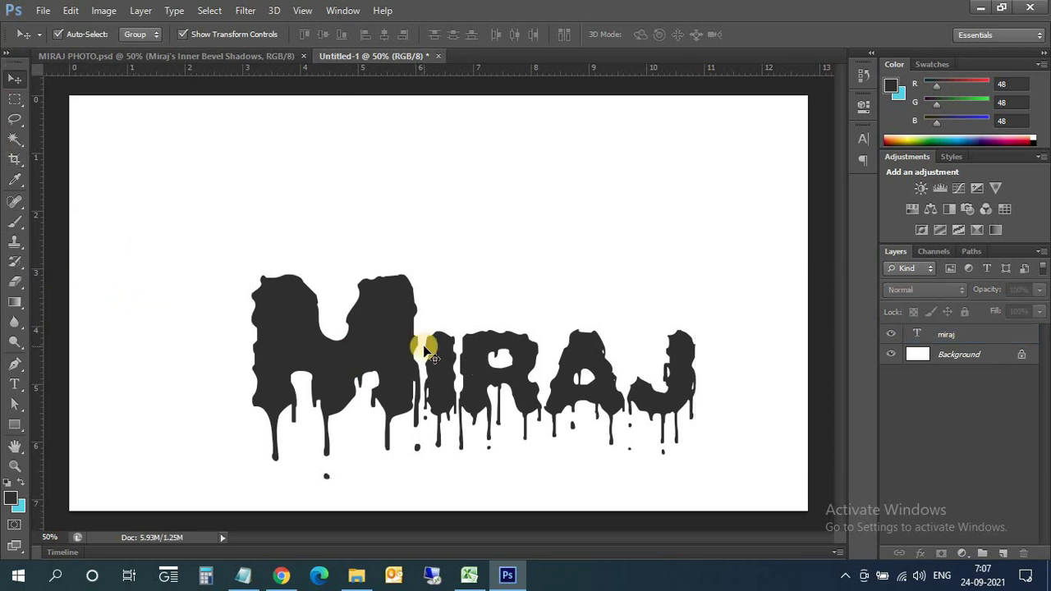
pyautogui.click(349, 345)
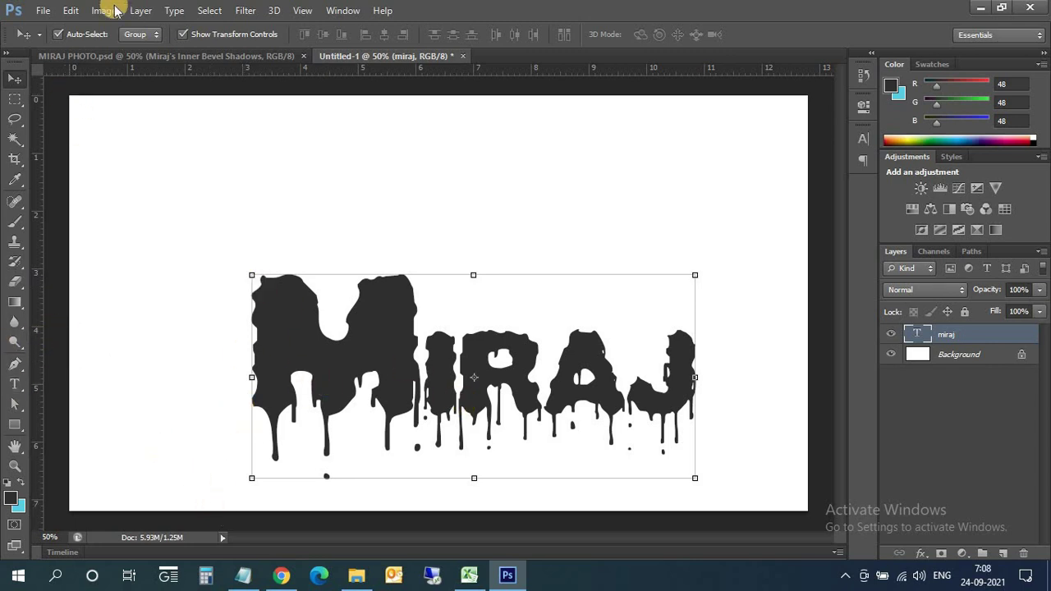
pyautogui.click(45, 12)
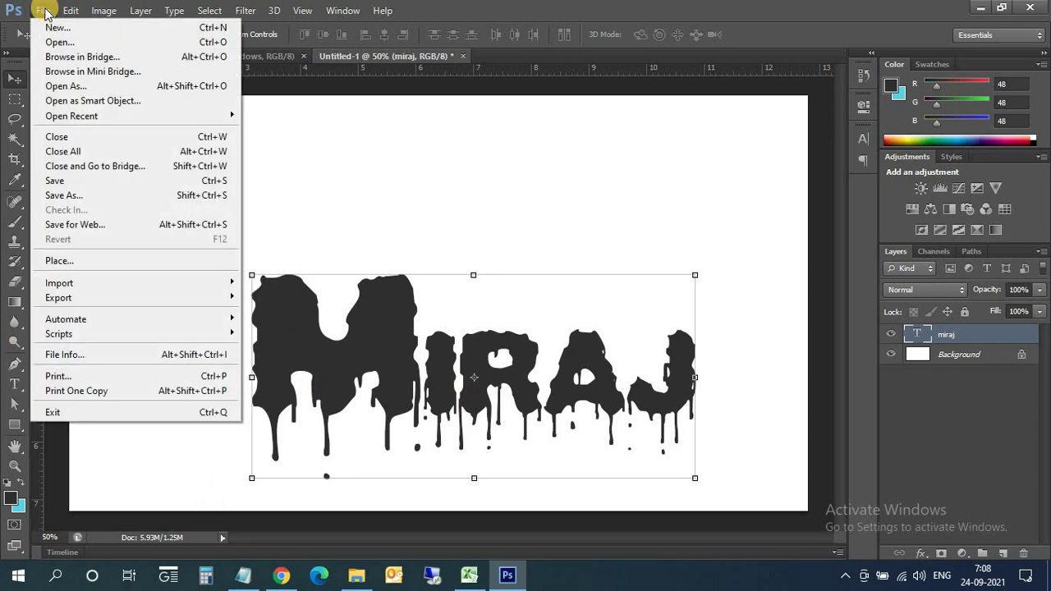
pyautogui.click(75, 259)
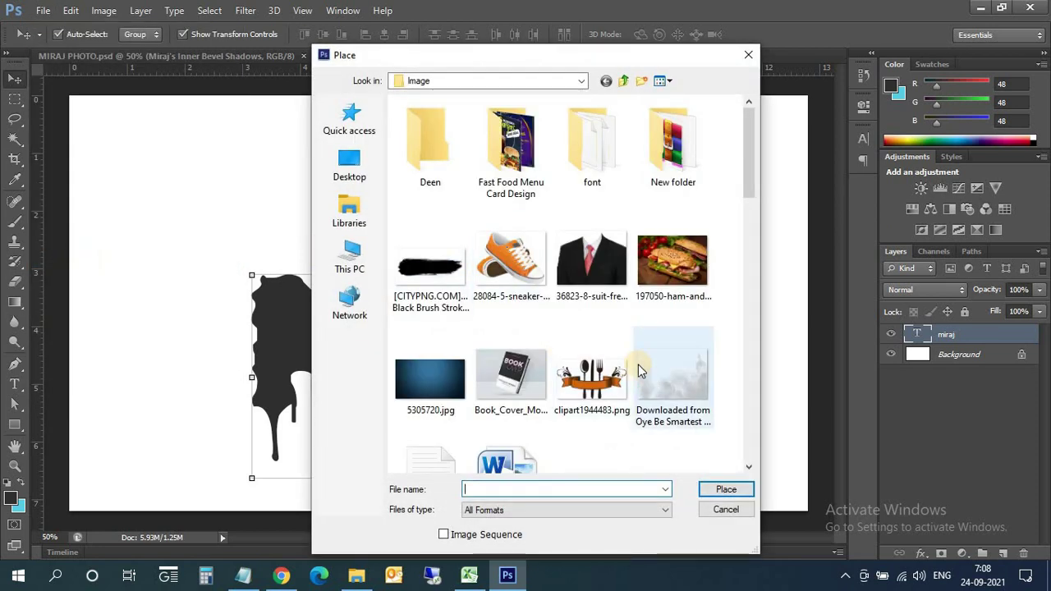
pyautogui.scroll(-5, 638, 365)
pyautogui.doubleClick(622, 365)
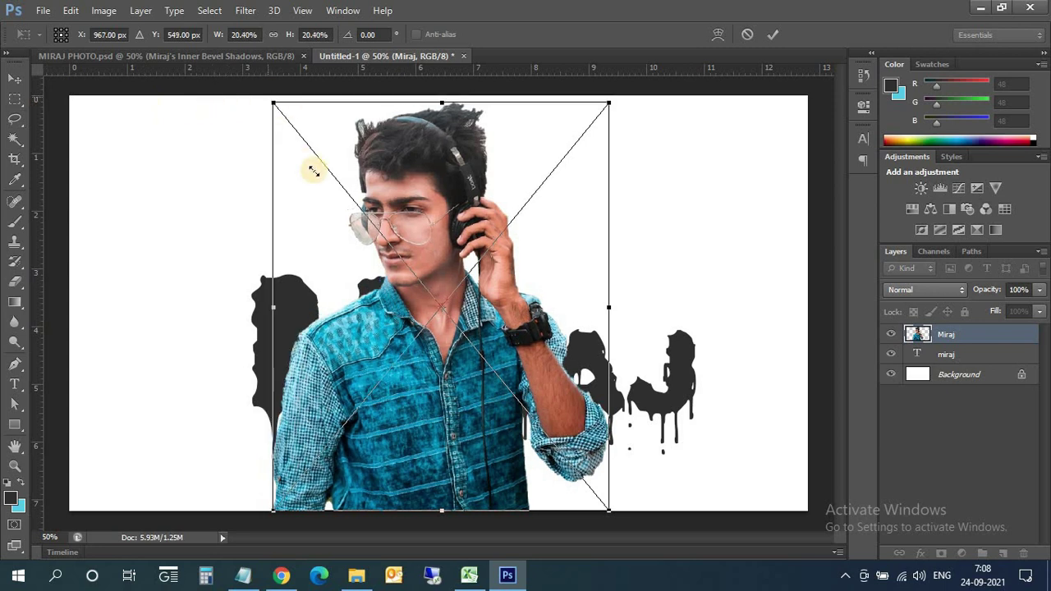
# Scale the portrait to about 13.48%, set it over the M, and lower its opacity to 45%
pyautogui.moveTo(268, 97); pyautogui.dragTo(387, 241)
pyautogui.moveTo(484, 306)
pyautogui.mouseDown()
pyautogui.moveTo(306, 219)
pyautogui.moveTo(319, 213)
pyautogui.mouseUp()
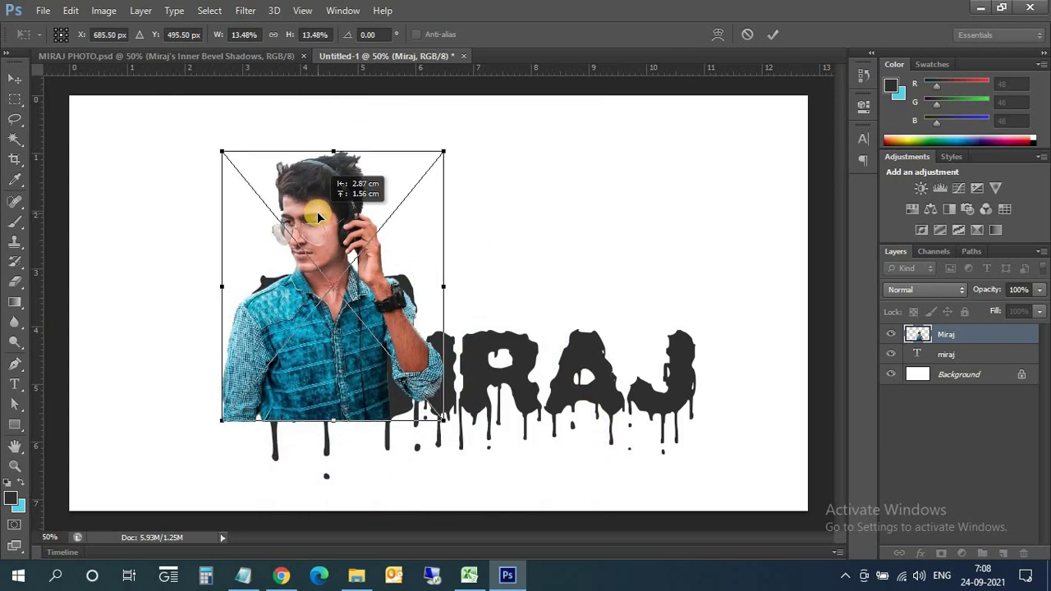
pyautogui.click(14, 78)
pyautogui.click(450, 227)
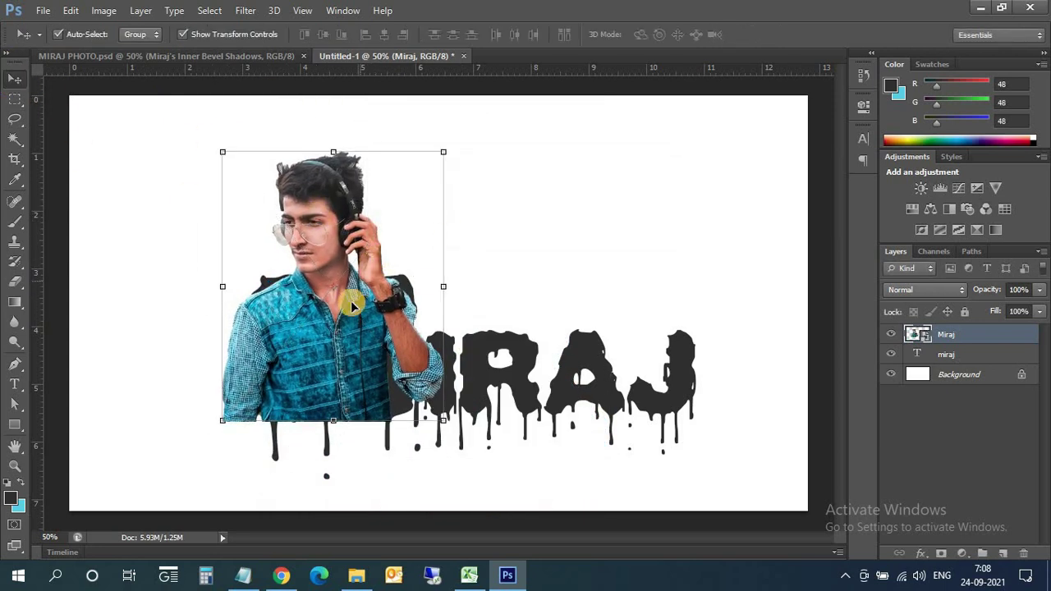
pyautogui.moveTo(351, 316); pyautogui.dragTo(355, 309)
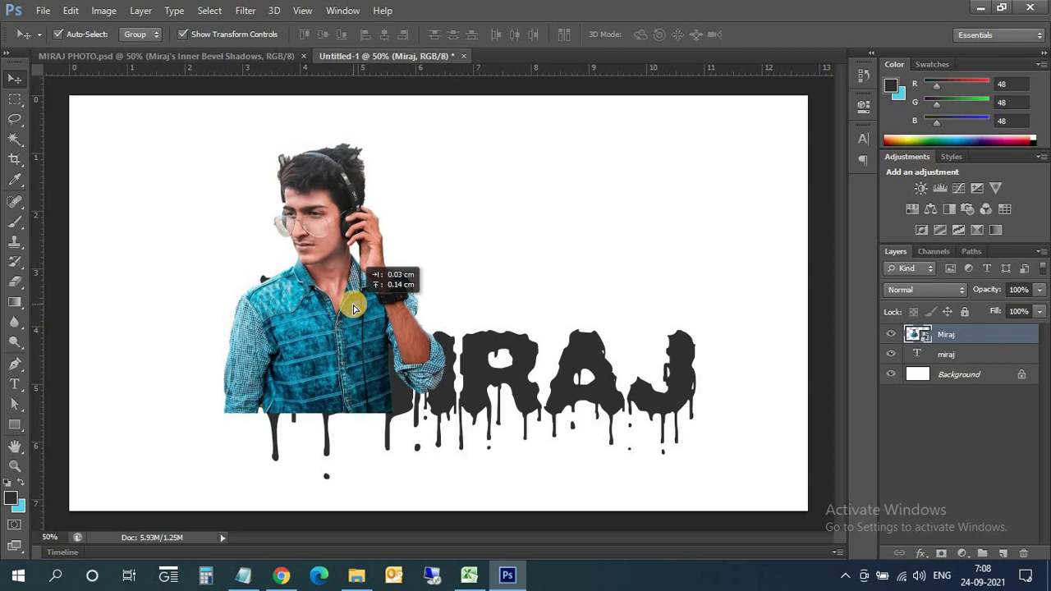
pyautogui.click(1039, 289)
pyautogui.moveTo(1004, 307); pyautogui.dragTo(996, 307)
# Flip the faded portrait horizontally and nudge it slightly left over the M
pyautogui.click(550, 277)
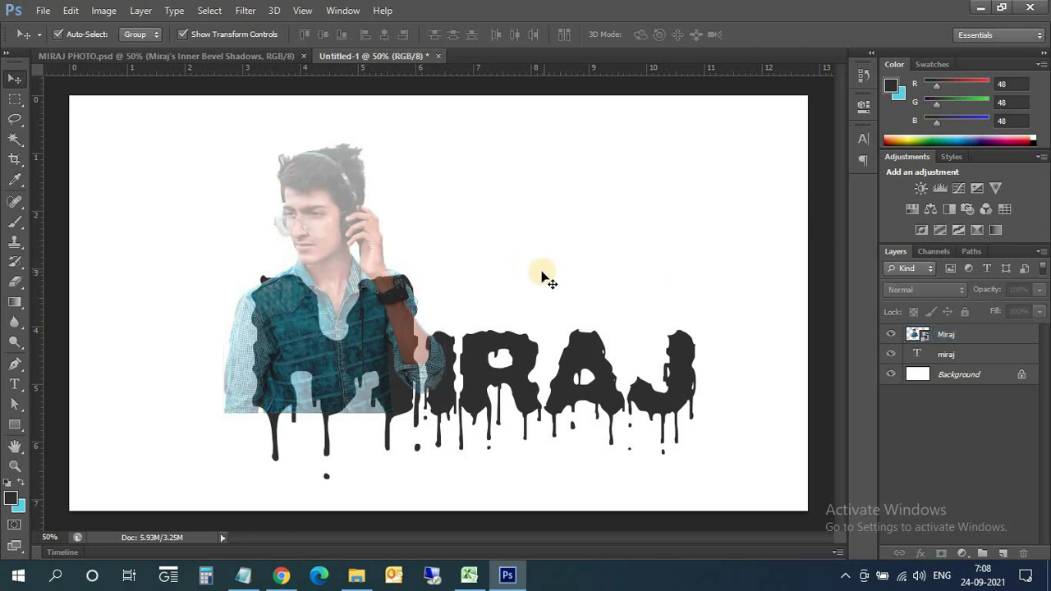
pyautogui.click(330, 221)
pyautogui.hotkey('ctrl', 't')
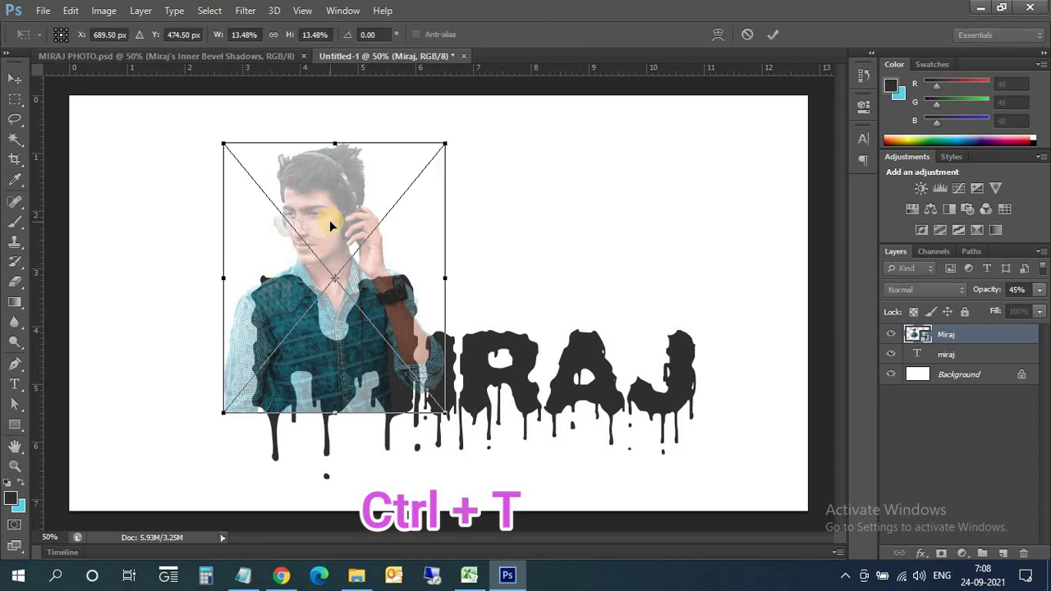
pyautogui.rightClick(330, 221)
pyautogui.click(391, 455)
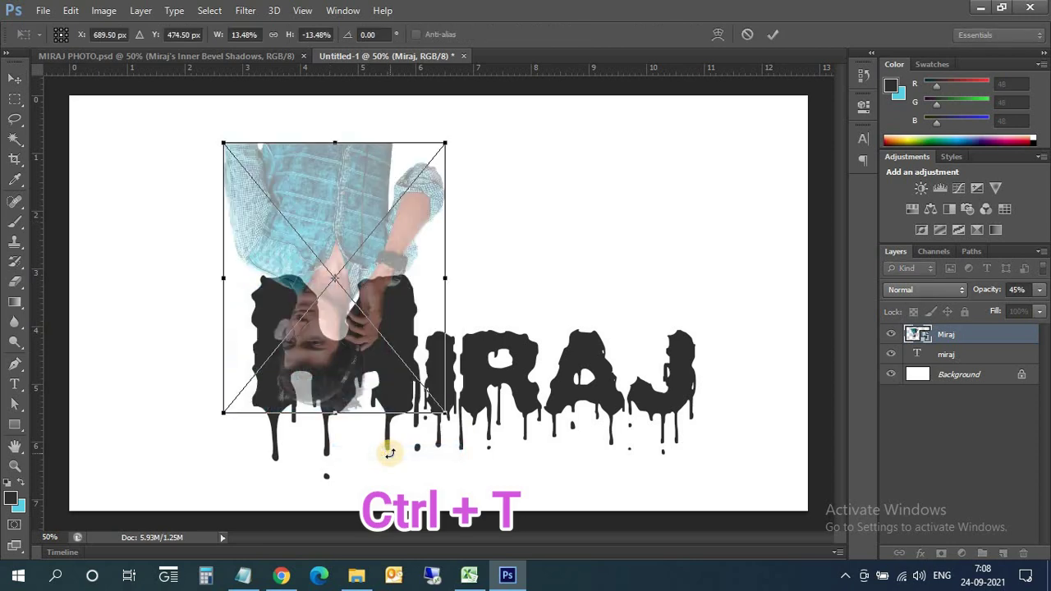
pyautogui.hotkey('ctrl', 'z')
pyautogui.rightClick(353, 275)
pyautogui.click(394, 489)
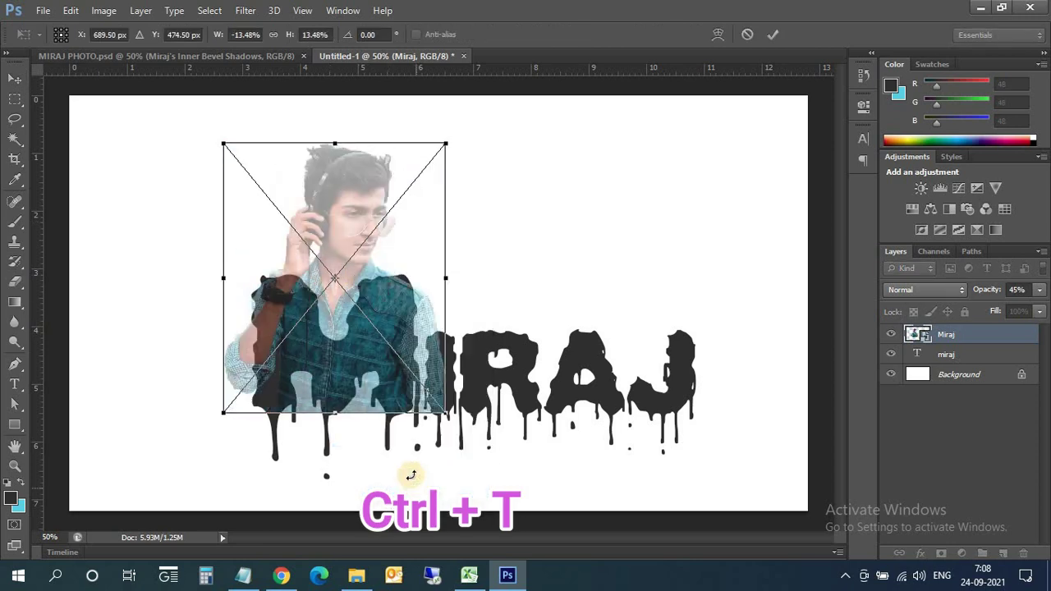
pyautogui.click(16, 82)
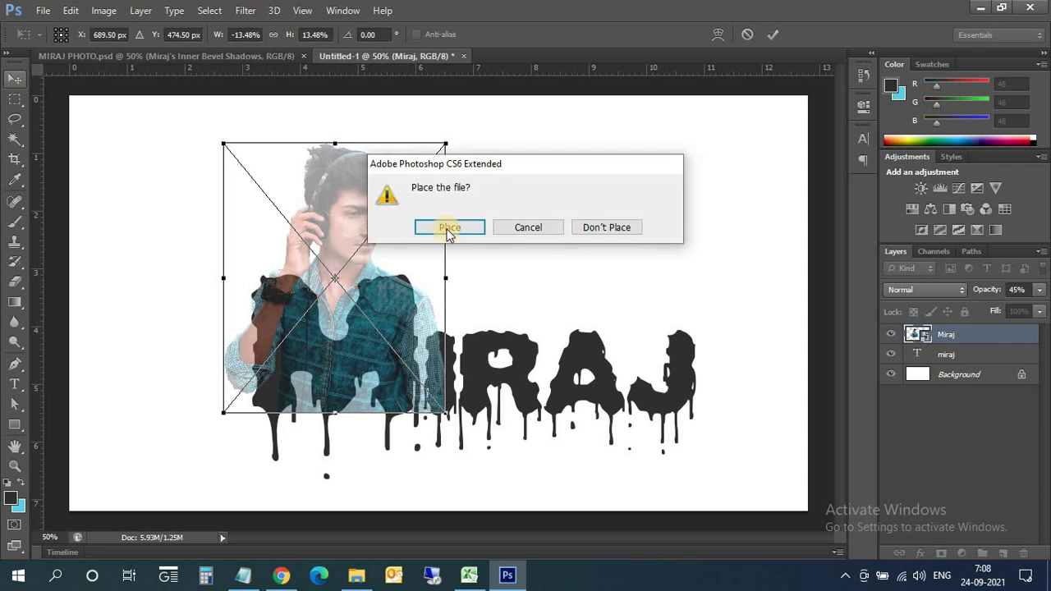
pyautogui.click(450, 229)
pyautogui.hotkey('shift', 'Left')
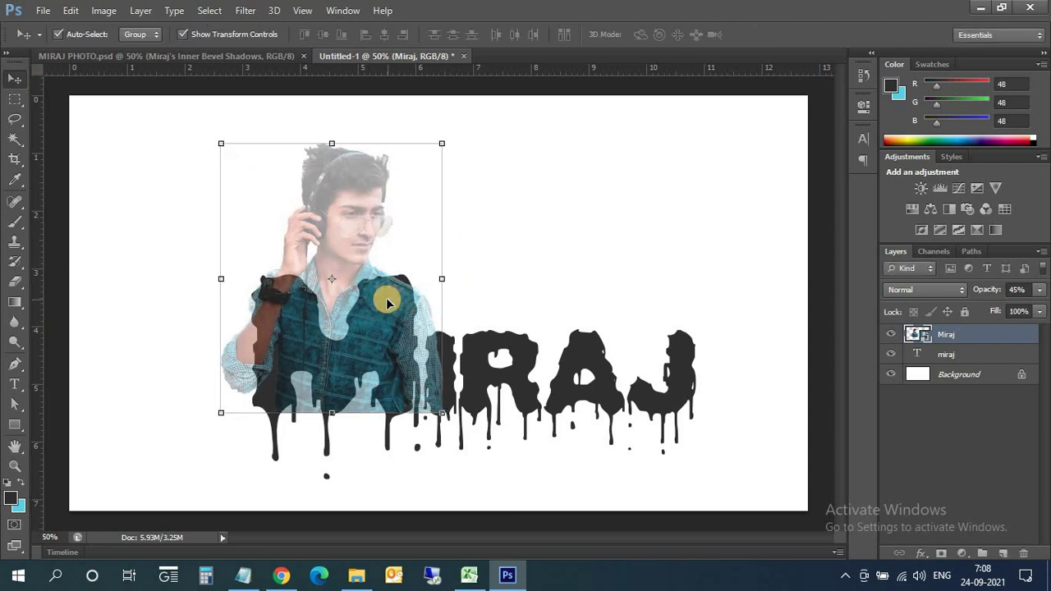
# Widen the portrait slightly and nudge it into position over the M
pyautogui.moveTo(454, 278); pyautogui.dragTo(454, 279)
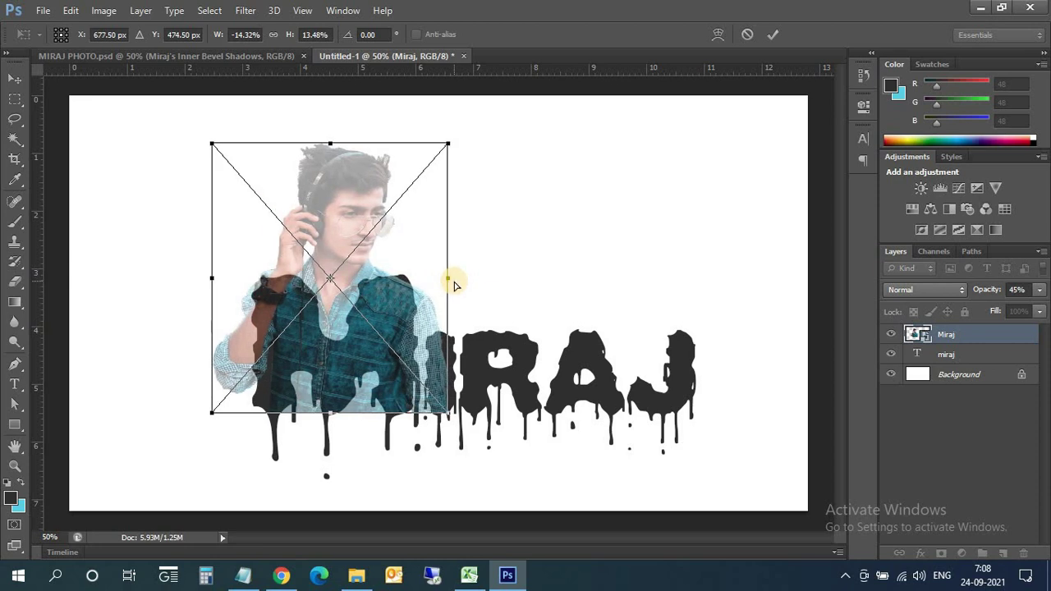
pyautogui.hotkey('shift', 'Left')
pyautogui.hotkey('shift', 'Left')
pyautogui.hotkey('shift', 'Left')
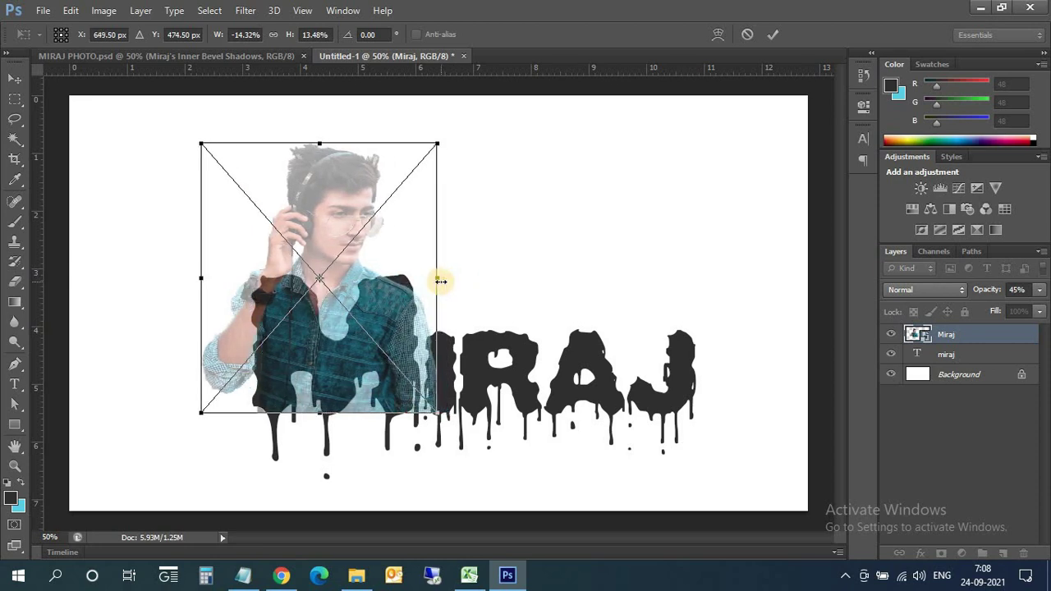
pyautogui.moveTo(388, 296); pyautogui.dragTo(382, 283)
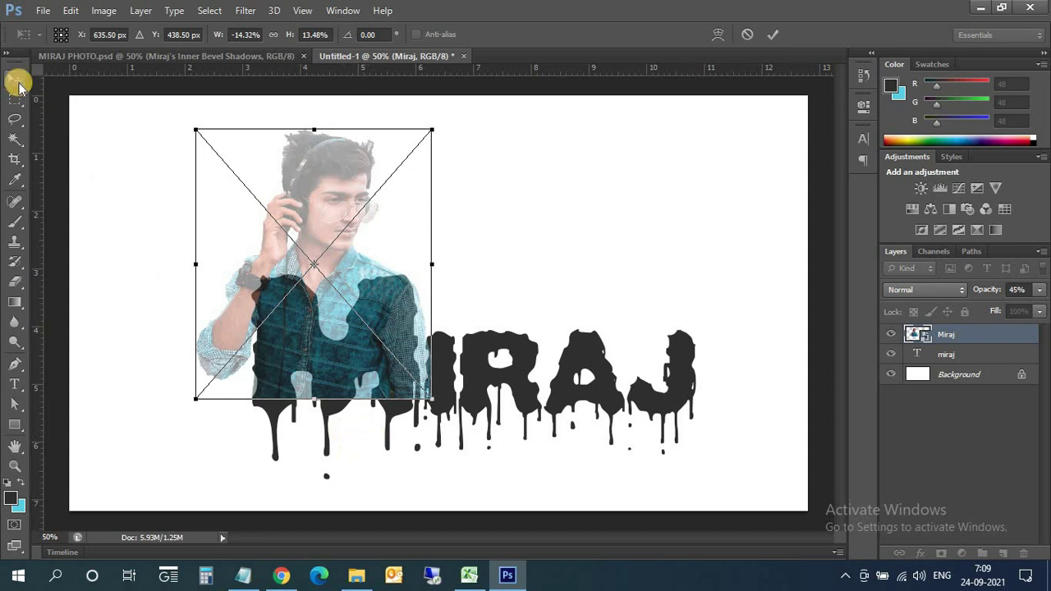
pyautogui.press('Down')
pyautogui.press('Down')
pyautogui.press('Down')
pyautogui.press('Right')
pyautogui.press('Right')
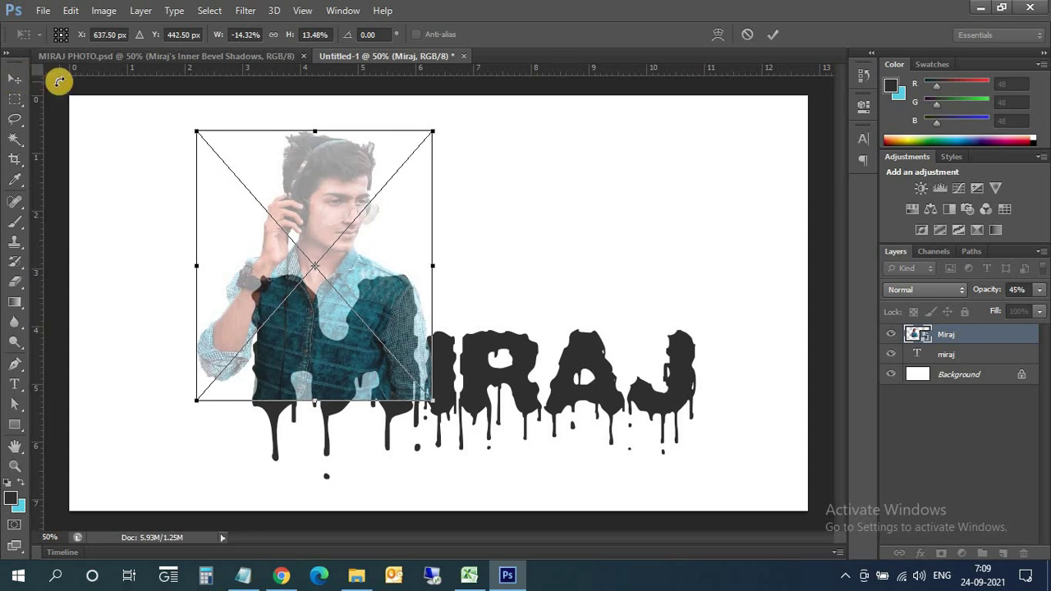
pyautogui.press('Left')
pyautogui.press('Left')
pyautogui.press('Left')
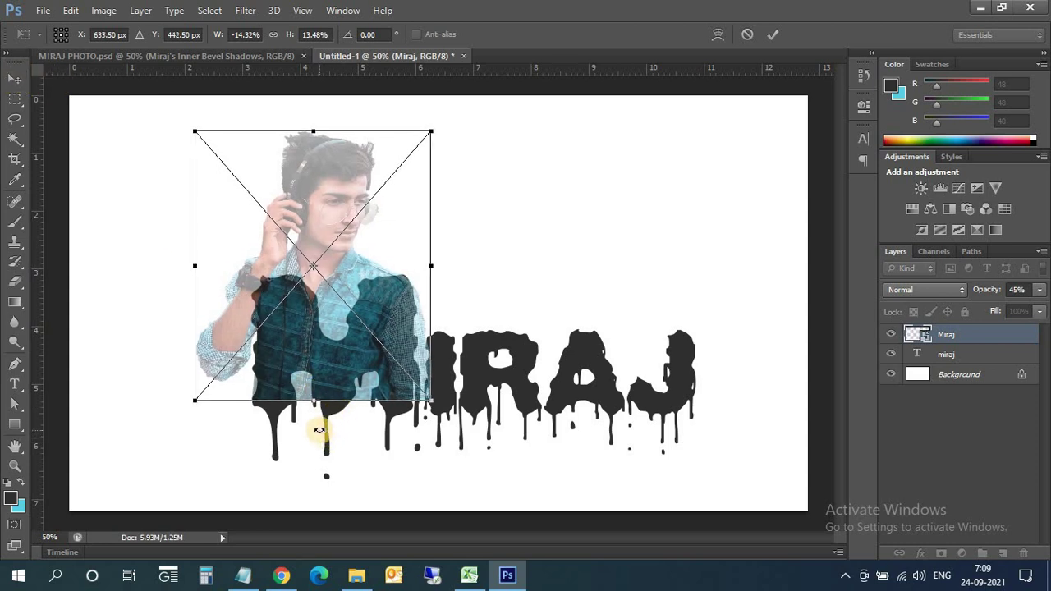
pyautogui.press('Left')
pyautogui.press('Left')
pyautogui.press('Left')
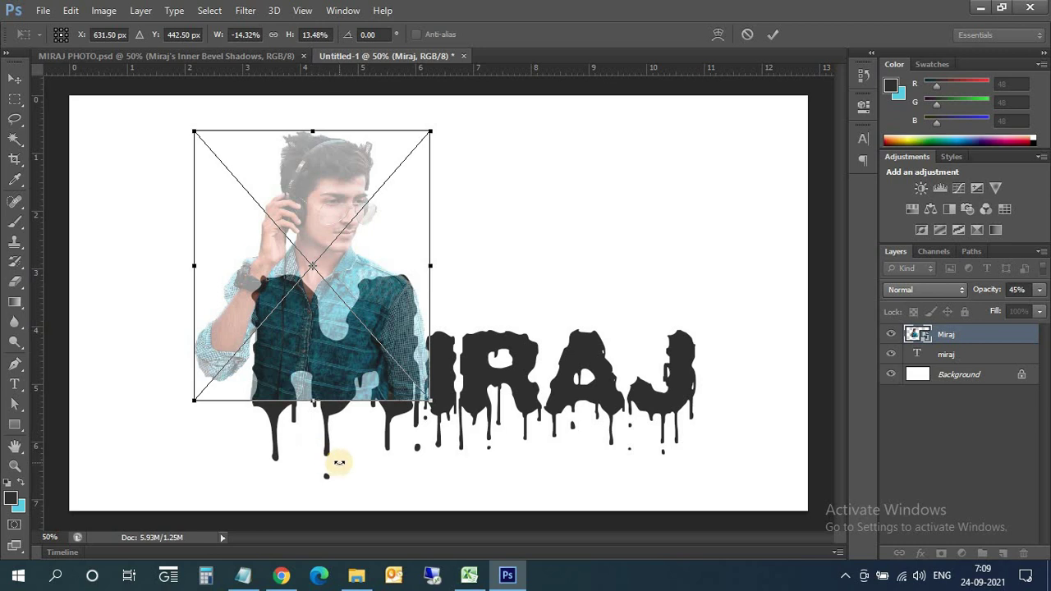
pyautogui.press('Left')
pyautogui.press('Left')
pyautogui.press('Left')
pyautogui.press('Left')
pyautogui.press('Left')
pyautogui.press('Left')
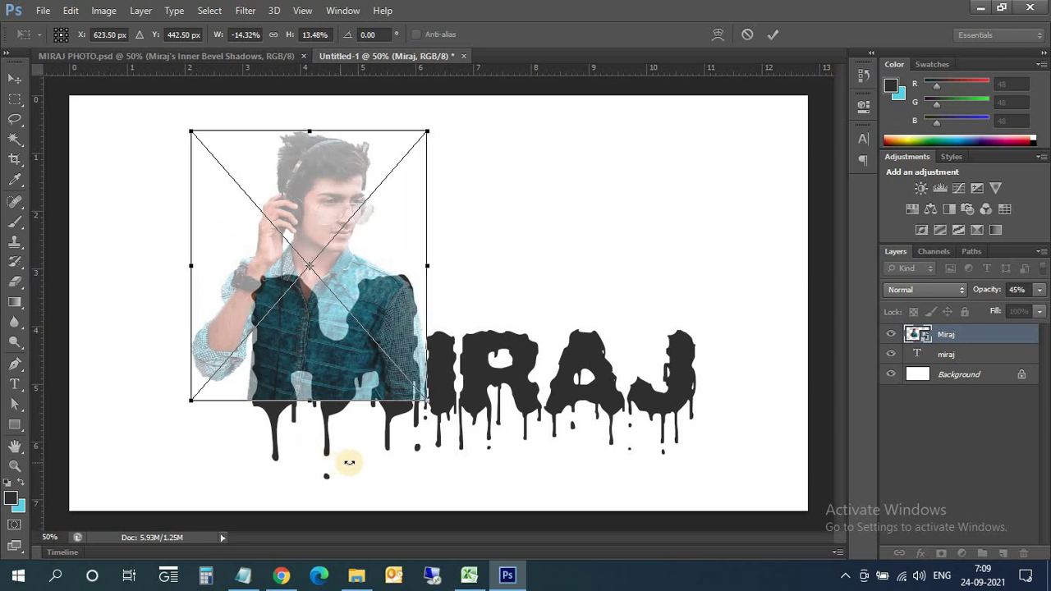
pyautogui.press('Right')
pyautogui.press('Right')
pyautogui.press('Right')
pyautogui.press('Right')
pyautogui.press('Right')
pyautogui.press('Right')
pyautogui.press('Right')
pyautogui.press('Right')
pyautogui.press('Right')
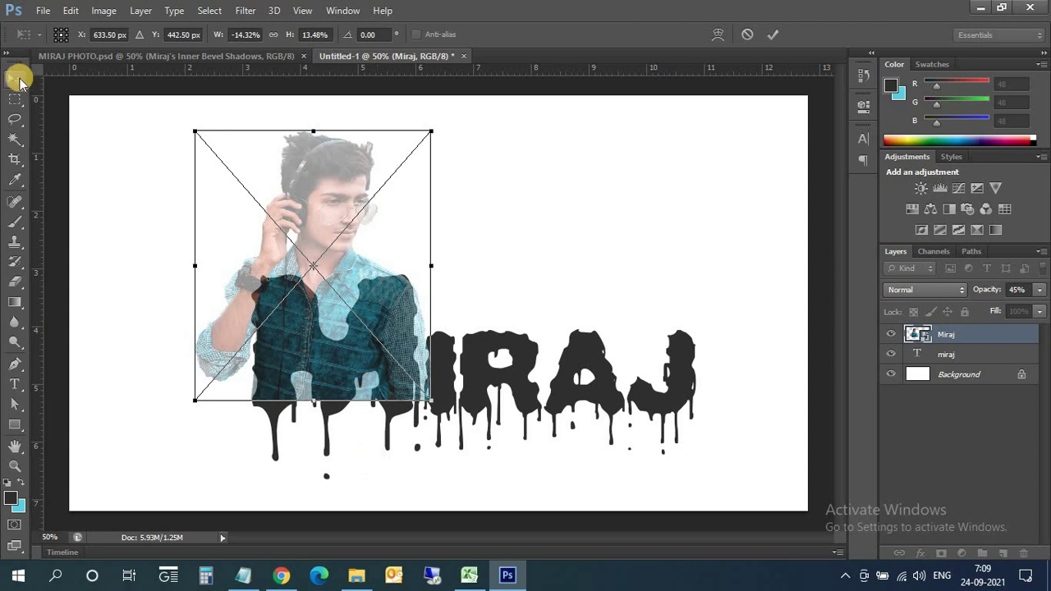
# Raise the portrait layer to 100% opacity and commit the transform
pyautogui.click(1036, 290)
pyautogui.moveTo(996, 305); pyautogui.dragTo(1046, 306)
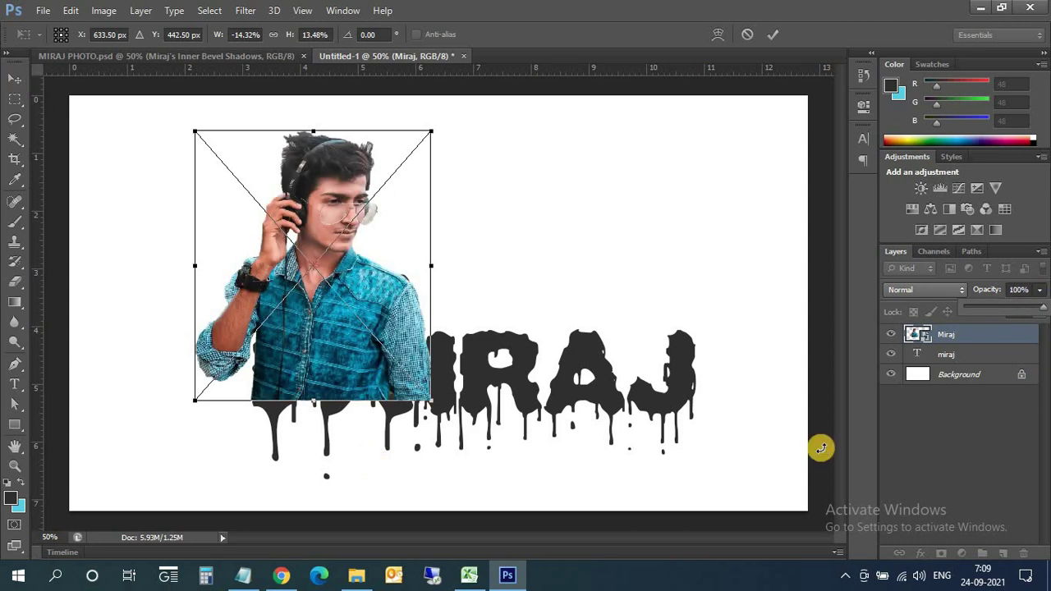
pyautogui.click(772, 34)
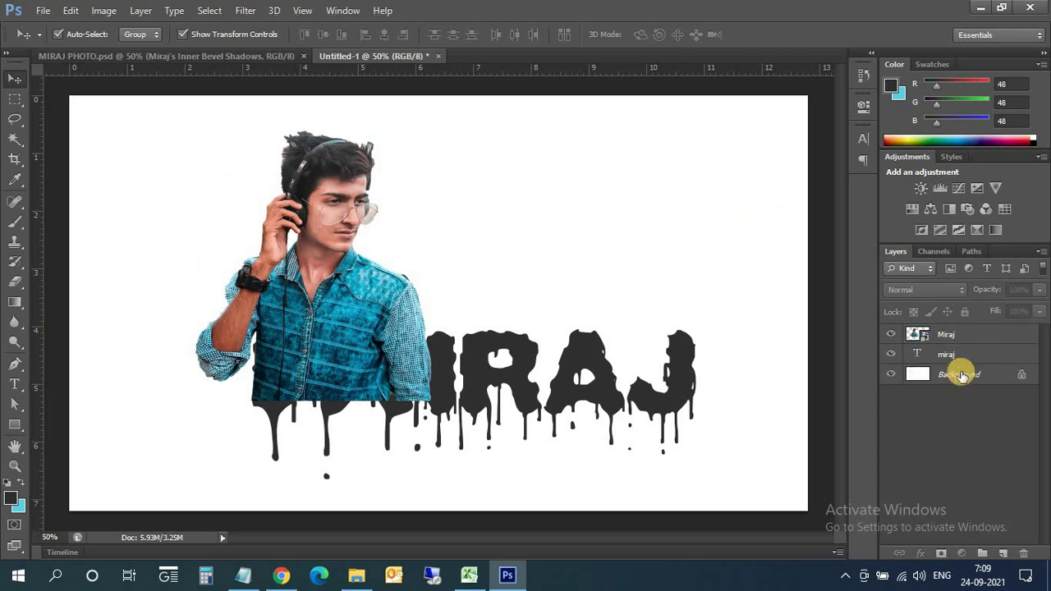
# Duplicate the Miraj portrait layer below the text and load the MIRAJ letters as a selection
pyautogui.click(946, 334)
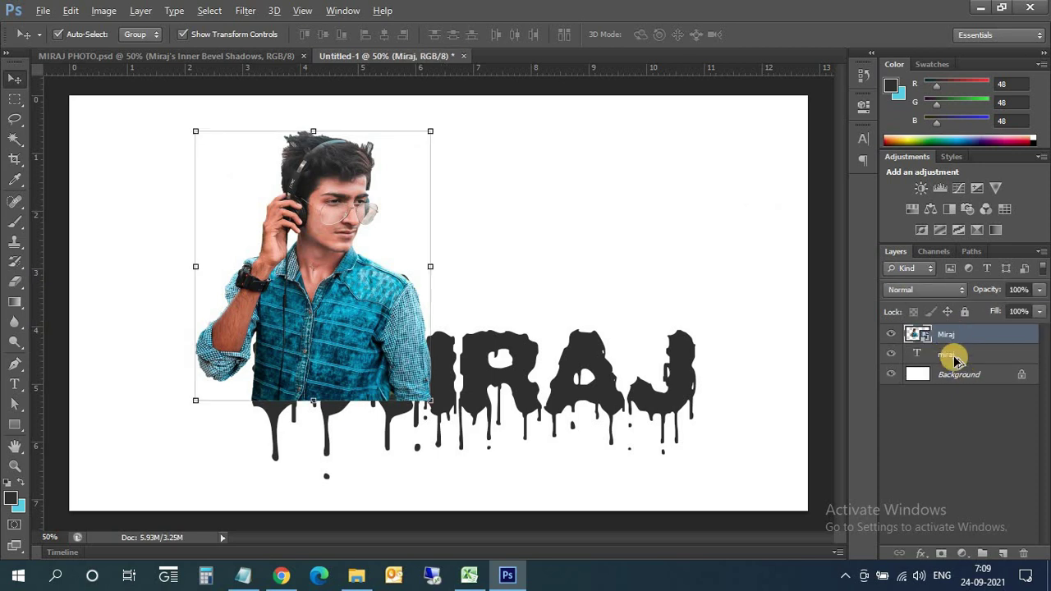
pyautogui.moveTo(933, 337); pyautogui.dragTo(954, 386)
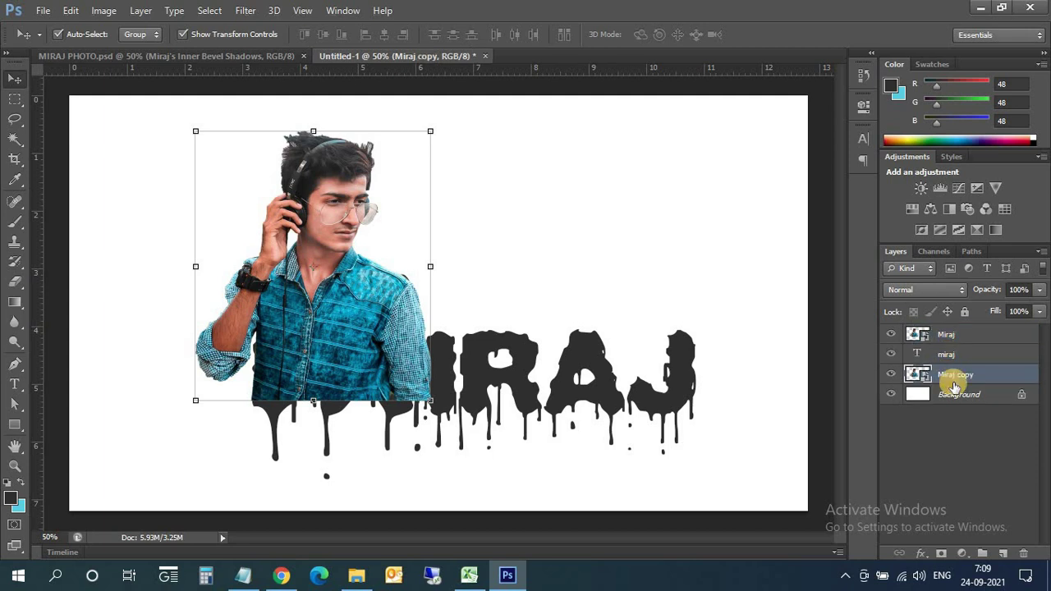
pyautogui.click(944, 335)
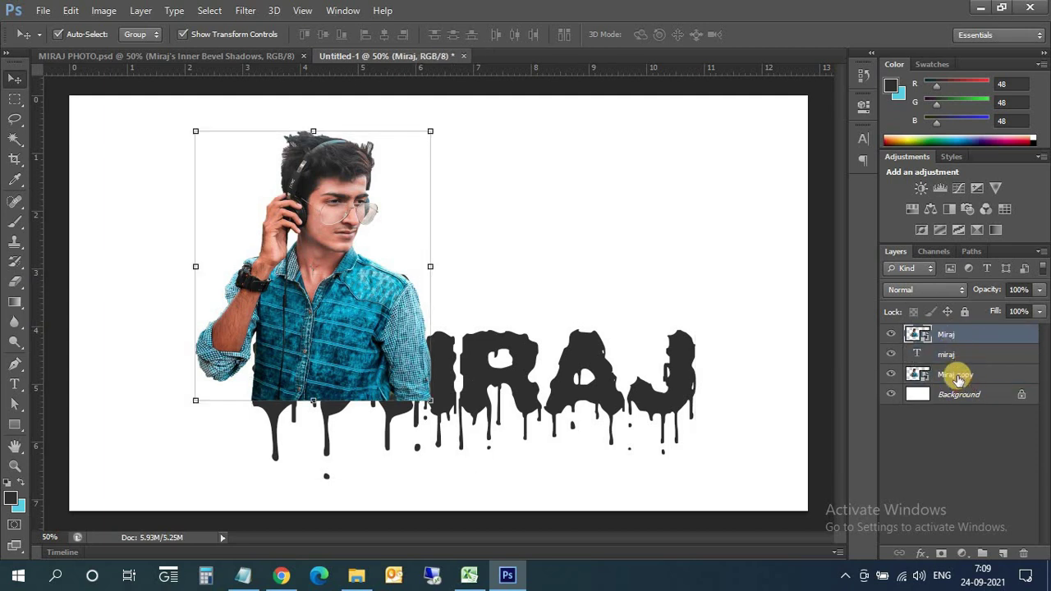
pyautogui.click(957, 377)
pyautogui.click(933, 337)
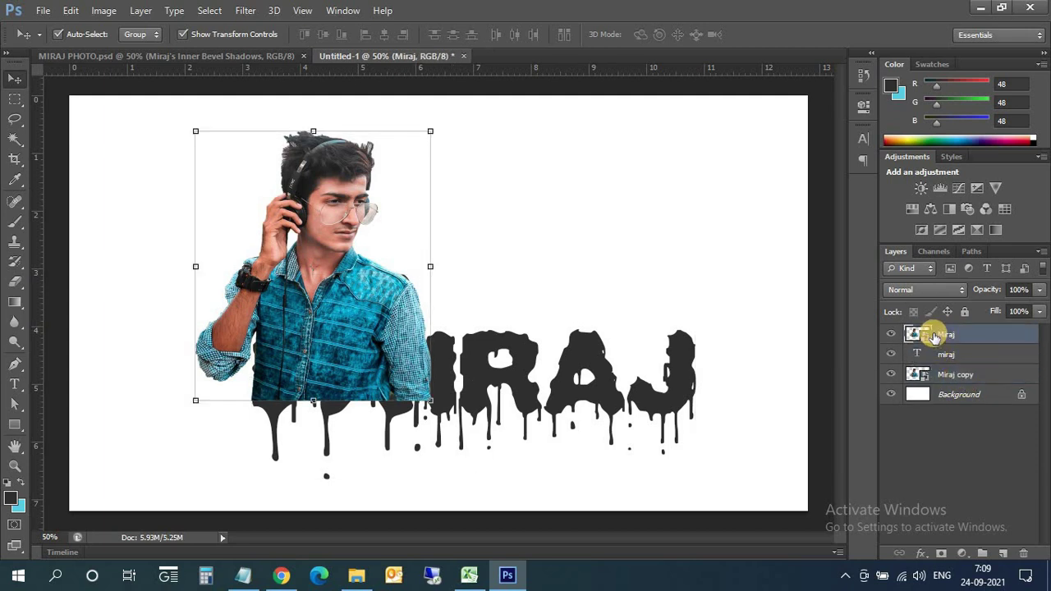
pyautogui.click(946, 353)
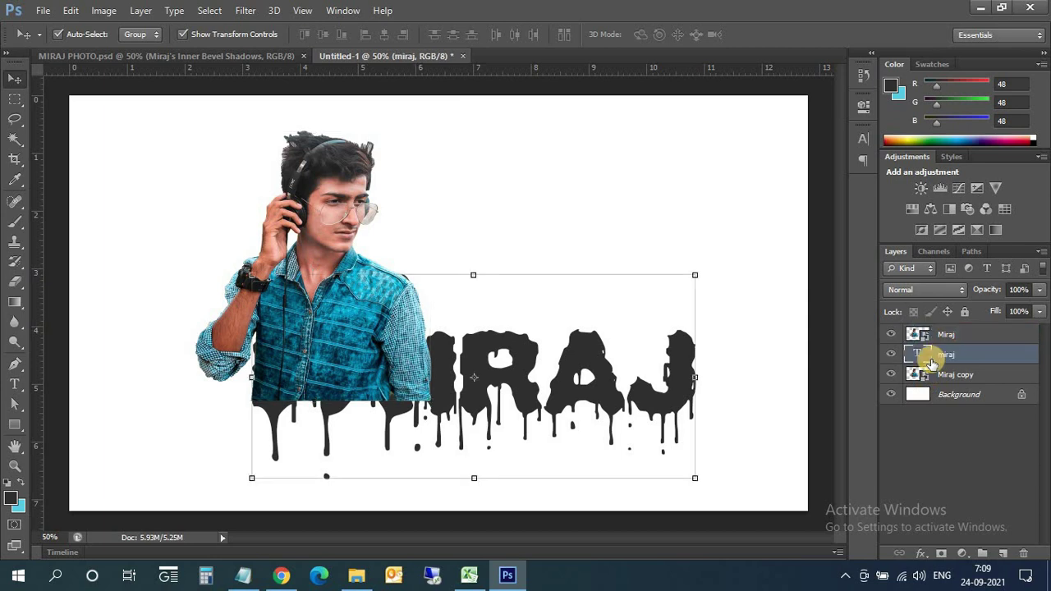
pyautogui.keyDown('ctrl'); pyautogui.click(919, 356); pyautogui.keyUp('ctrl')
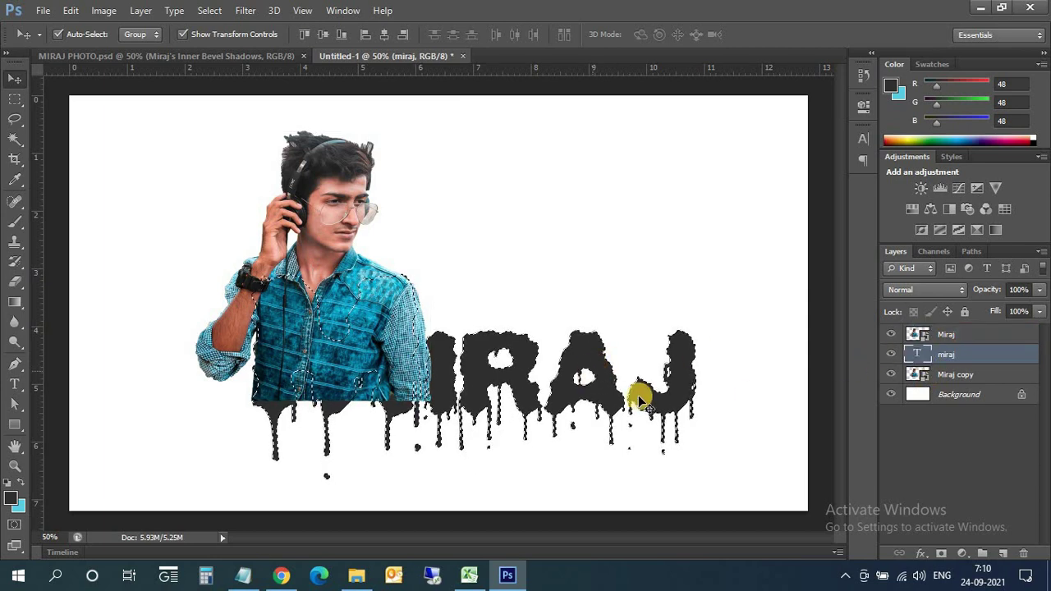
# Invert the letter selection and make the Miraj portrait layer active
pyautogui.click(175, 12)
pyautogui.click(227, 69)
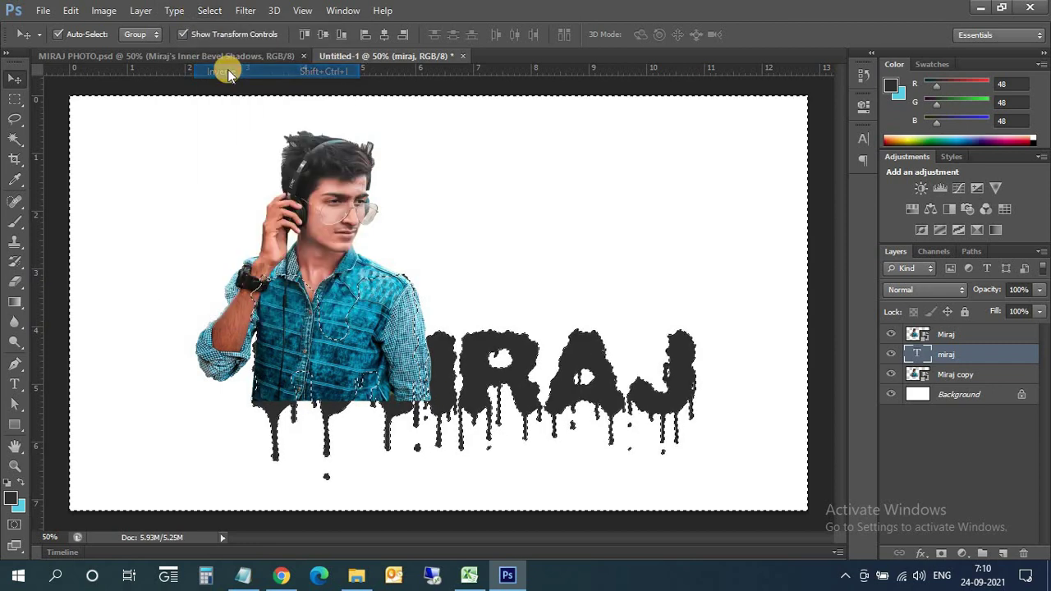
pyautogui.click(945, 335)
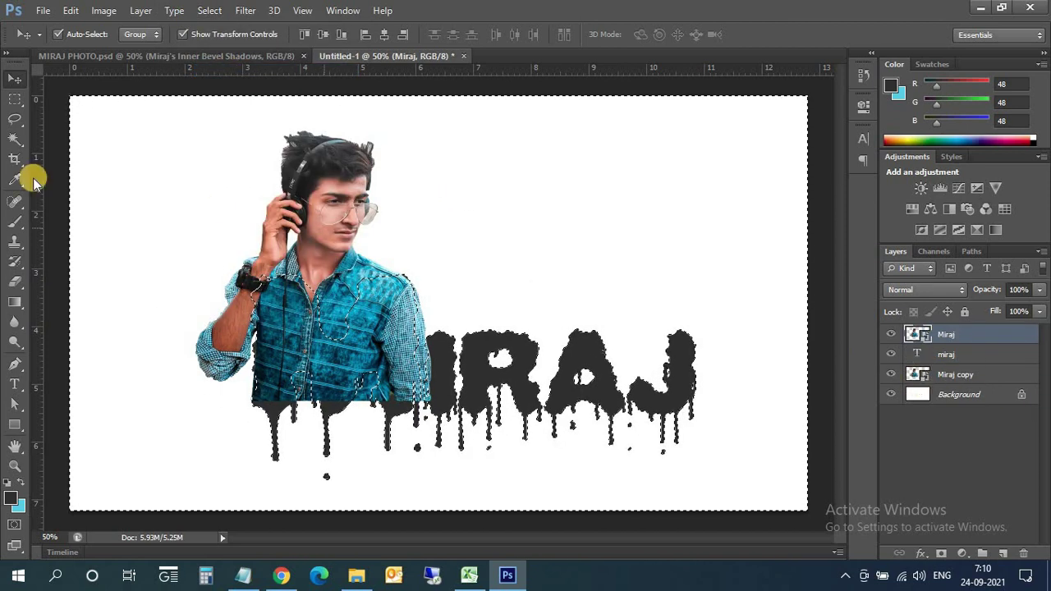
# Set up a soft 166 px brush and check the cursor preferences
pyautogui.click(15, 222)
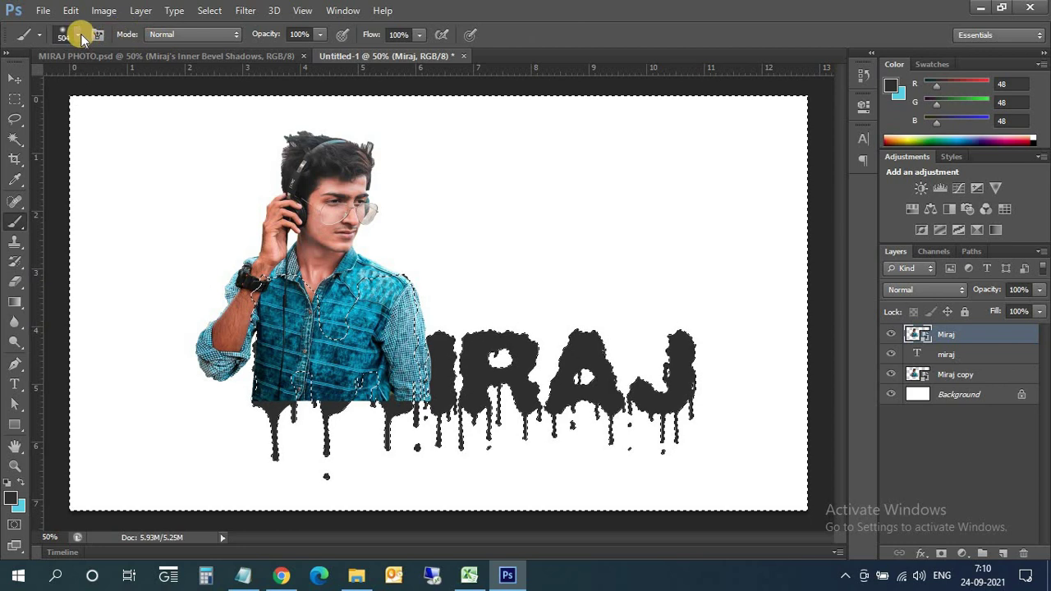
pyautogui.click(79, 34)
pyautogui.moveTo(156, 80); pyautogui.dragTo(123, 83)
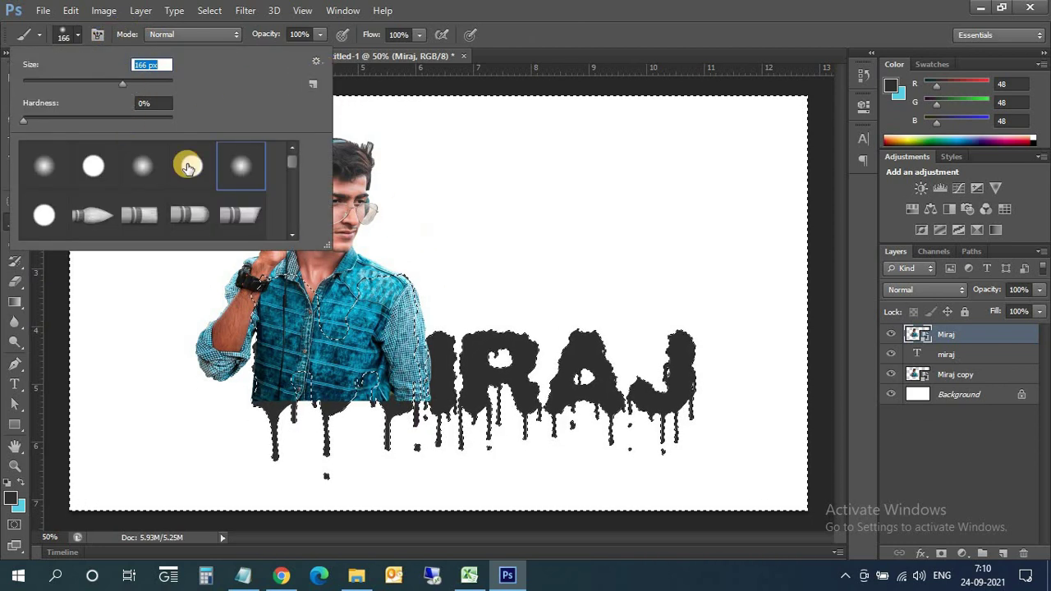
pyautogui.click(188, 206)
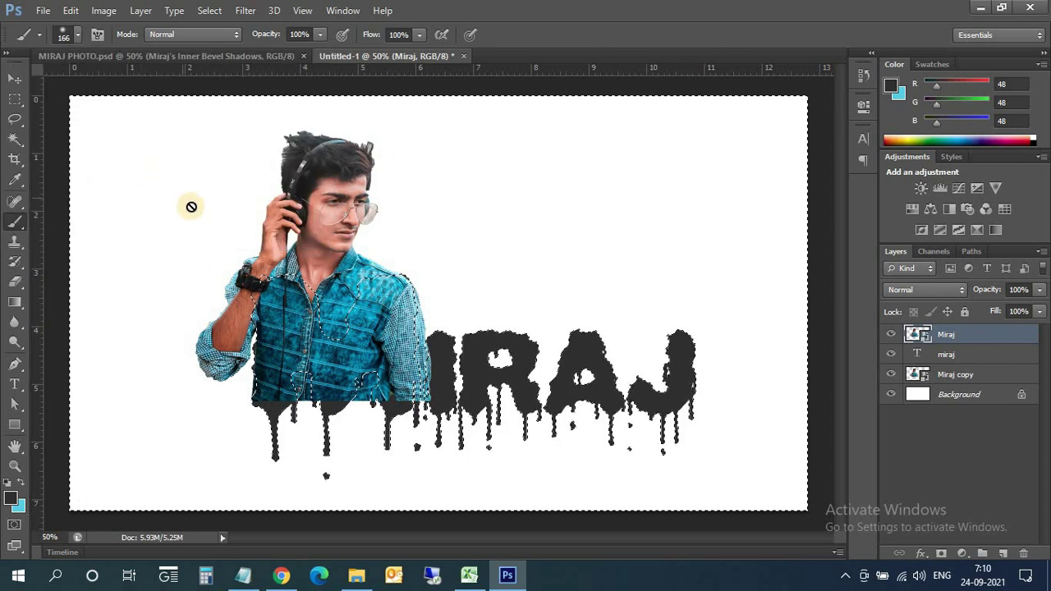
pyautogui.click(111, 10)
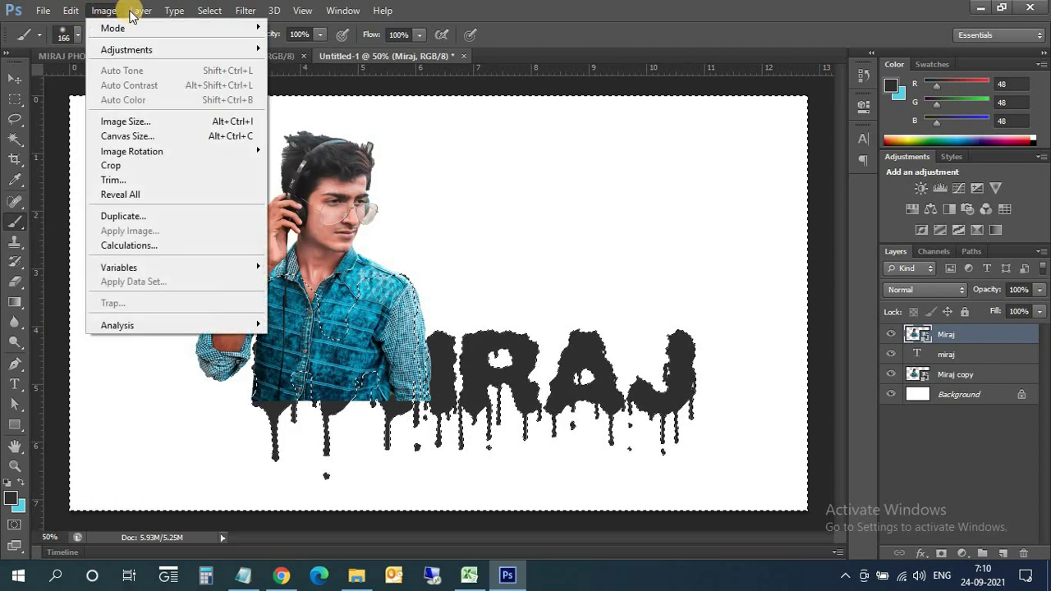
pyautogui.click(145, 10)
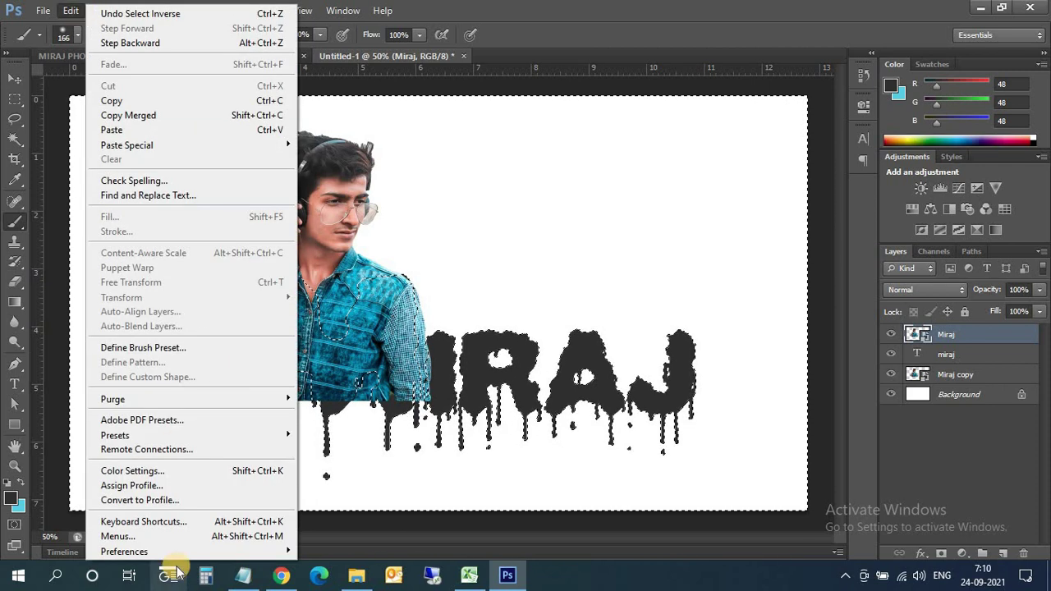
pyautogui.moveTo(124, 550)
pyautogui.click(326, 442)
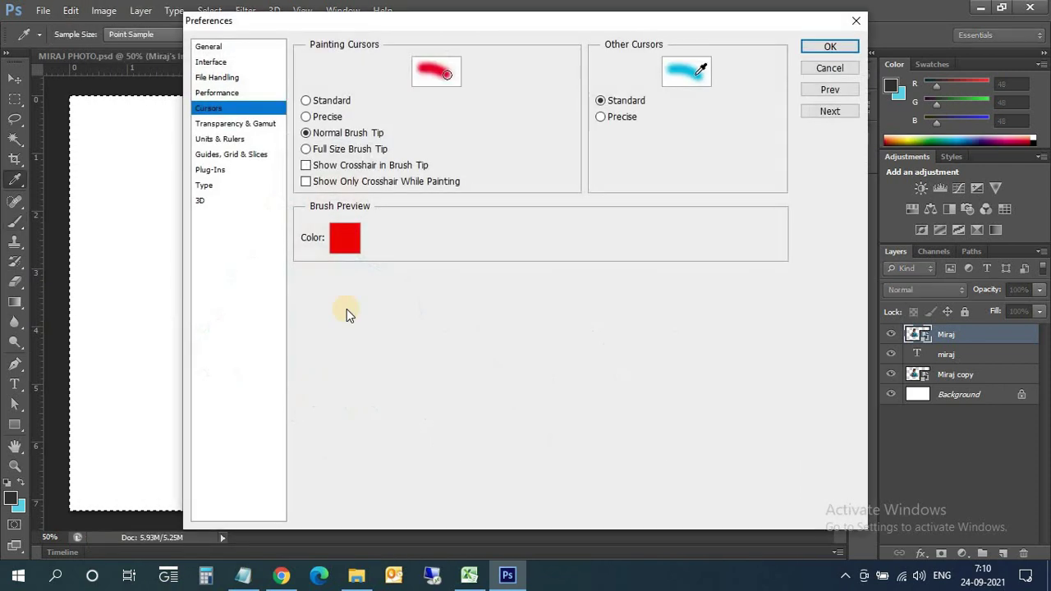
pyautogui.click(822, 49)
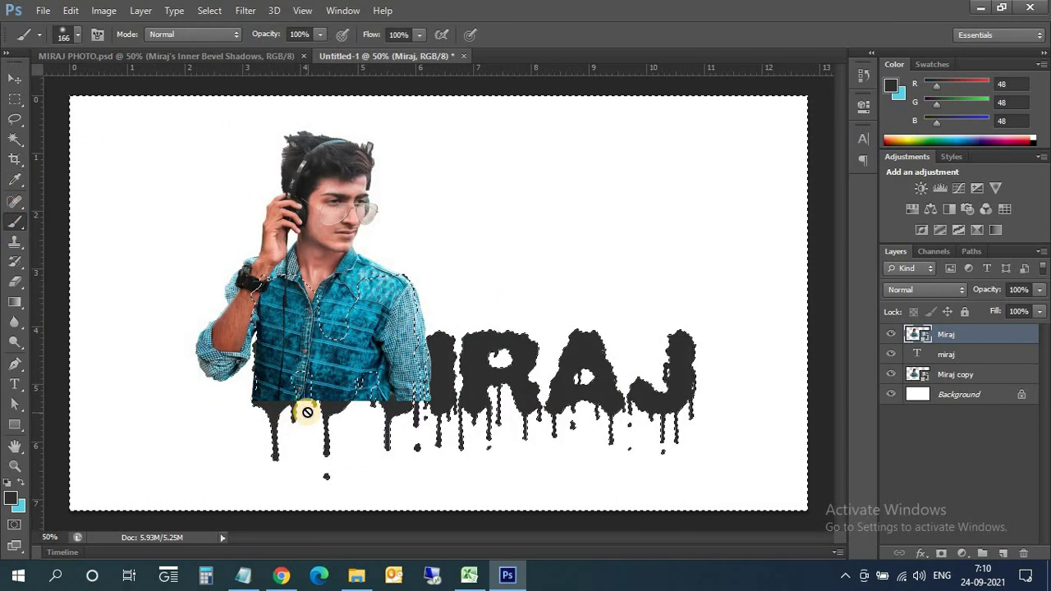
# Set the foreground colour to white and rasterize the portrait smart object
pyautogui.click(10, 497)
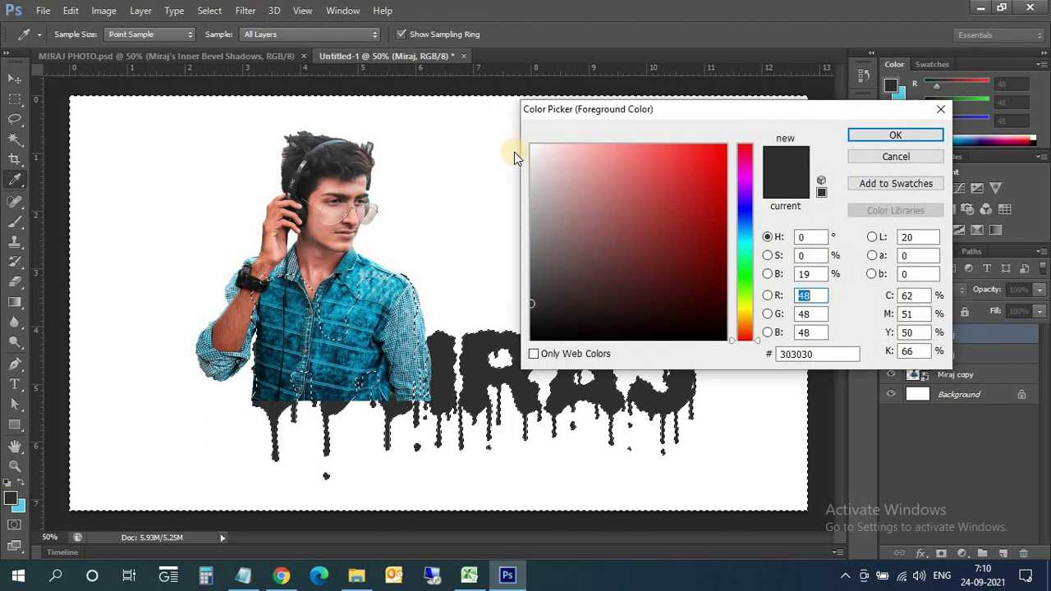
pyautogui.click(532, 146)
pyautogui.click(878, 136)
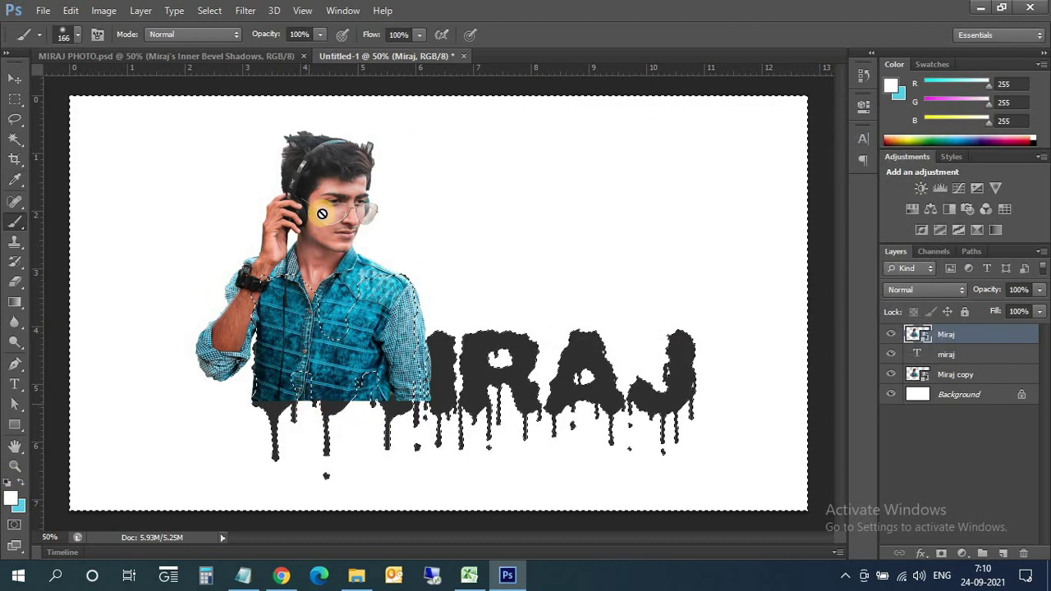
pyautogui.click(321, 399)
pyautogui.click(481, 235)
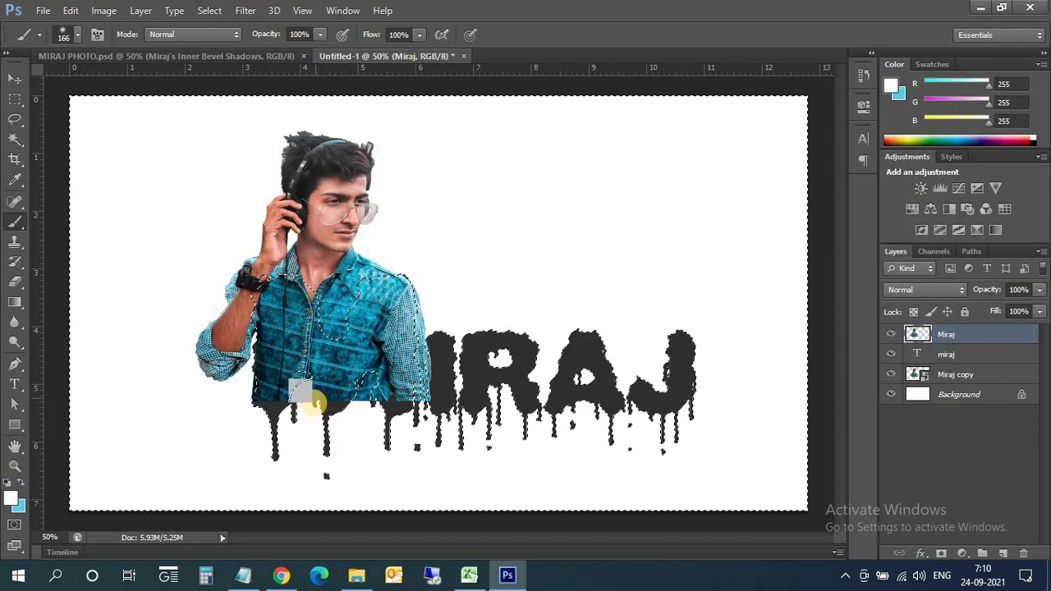
# Paint white over the shirt's lower edge and the gaps above the drips
pyautogui.moveTo(302, 374); pyautogui.dragTo(302, 403)
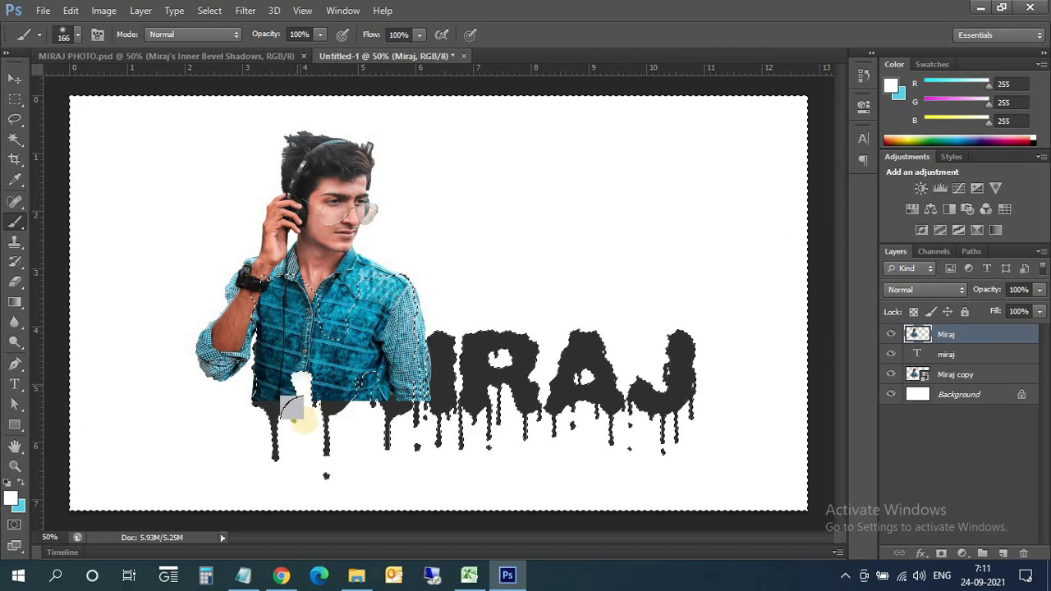
pyautogui.moveTo(355, 374); pyautogui.dragTo(363, 404)
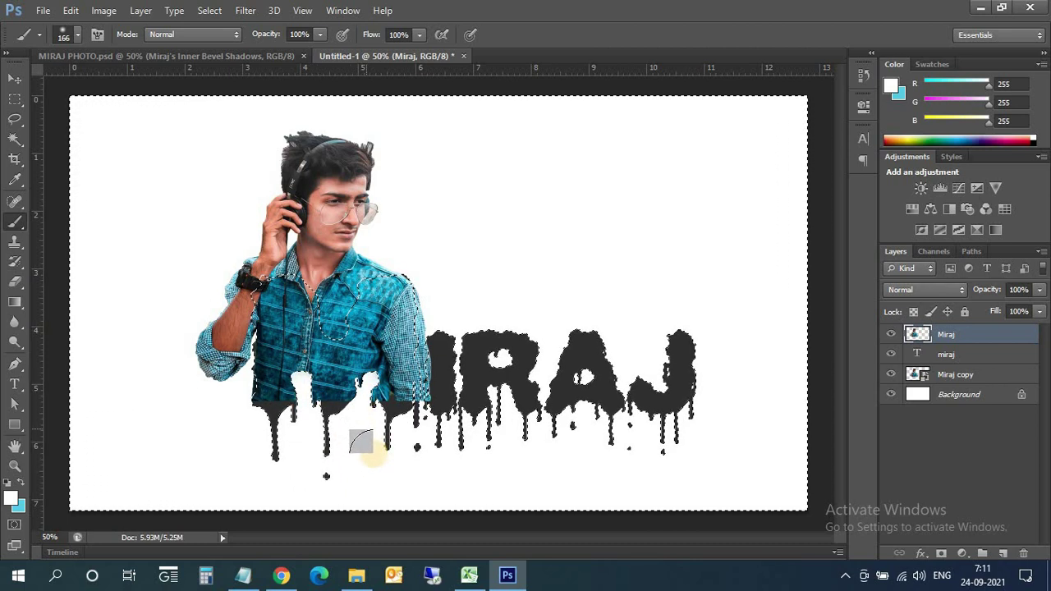
pyautogui.moveTo(361, 441); pyautogui.dragTo(399, 435)
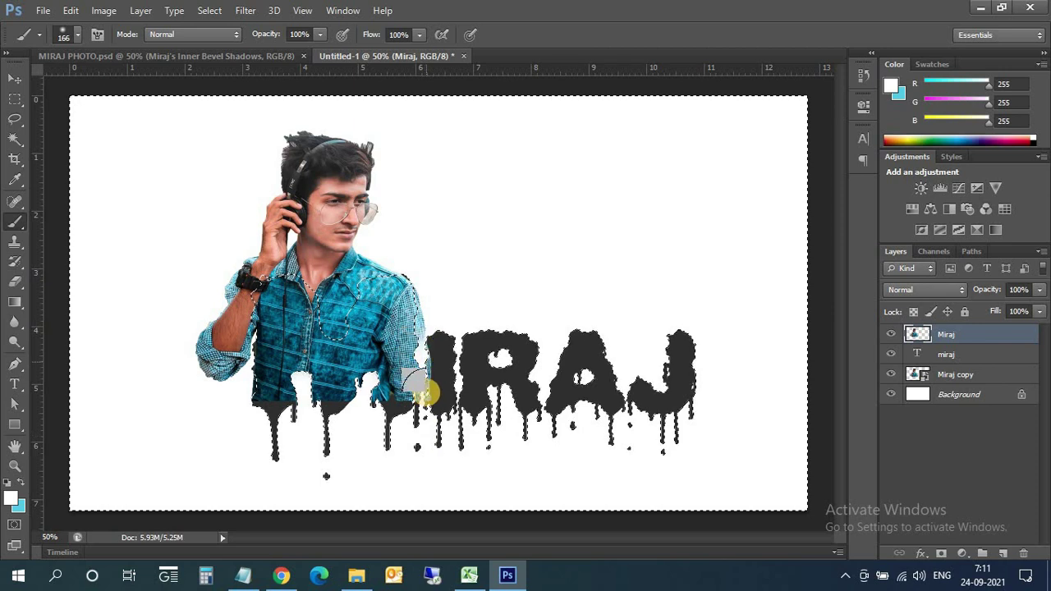
pyautogui.moveTo(422, 278); pyautogui.dragTo(427, 351)
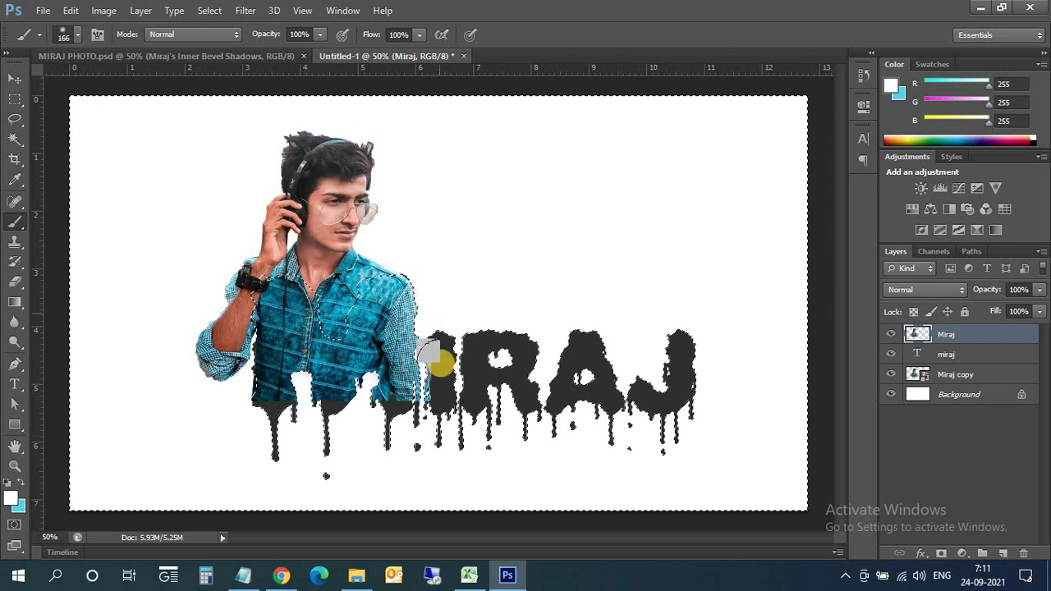
pyautogui.moveTo(382, 439)
pyautogui.mouseDown()
pyautogui.moveTo(351, 363)
pyautogui.moveTo(286, 387)
pyautogui.moveTo(277, 422)
pyautogui.moveTo(263, 369)
pyautogui.moveTo(262, 386)
pyautogui.moveTo(306, 338)
pyautogui.moveTo(300, 353)
pyautogui.moveTo(316, 373)
pyautogui.moveTo(384, 406)
pyautogui.mouseUp()
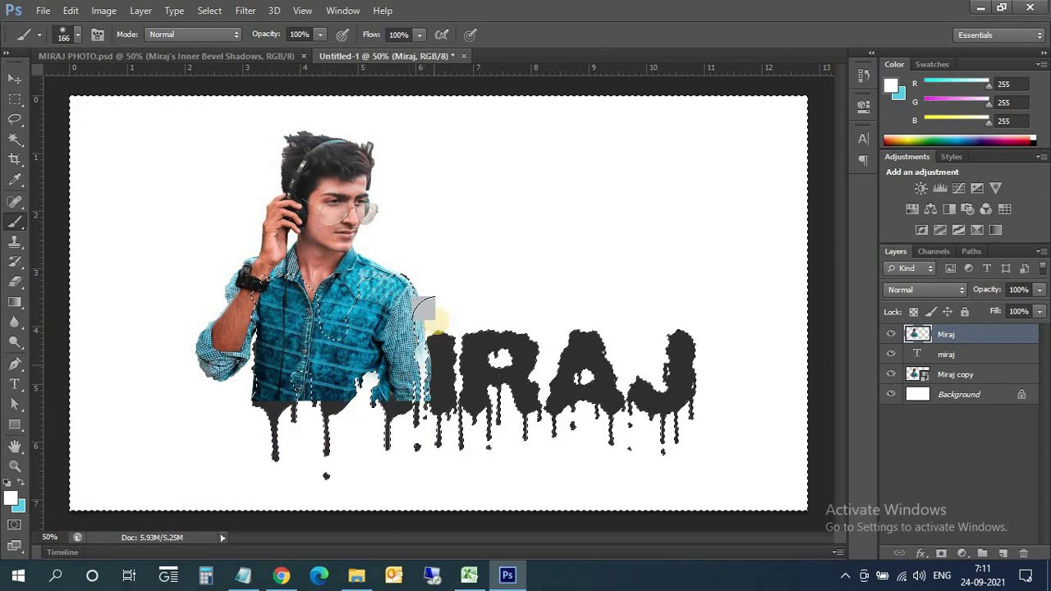
pyautogui.moveTo(418, 281)
pyautogui.mouseDown()
pyautogui.moveTo(417, 423)
pyautogui.moveTo(345, 374)
pyautogui.moveTo(279, 402)
pyautogui.moveTo(257, 392)
pyautogui.moveTo(329, 433)
pyautogui.moveTo(277, 446)
pyautogui.moveTo(276, 434)
pyautogui.moveTo(270, 452)
pyautogui.moveTo(328, 481)
pyautogui.moveTo(382, 418)
pyautogui.moveTo(314, 408)
pyautogui.moveTo(301, 422)
pyautogui.moveTo(351, 394)
pyautogui.moveTo(344, 375)
pyautogui.moveTo(324, 448)
pyautogui.moveTo(324, 394)
pyautogui.moveTo(351, 375)
pyautogui.moveTo(286, 422)
pyautogui.moveTo(388, 381)
pyautogui.moveTo(347, 418)
pyautogui.moveTo(322, 399)
pyautogui.mouseUp()
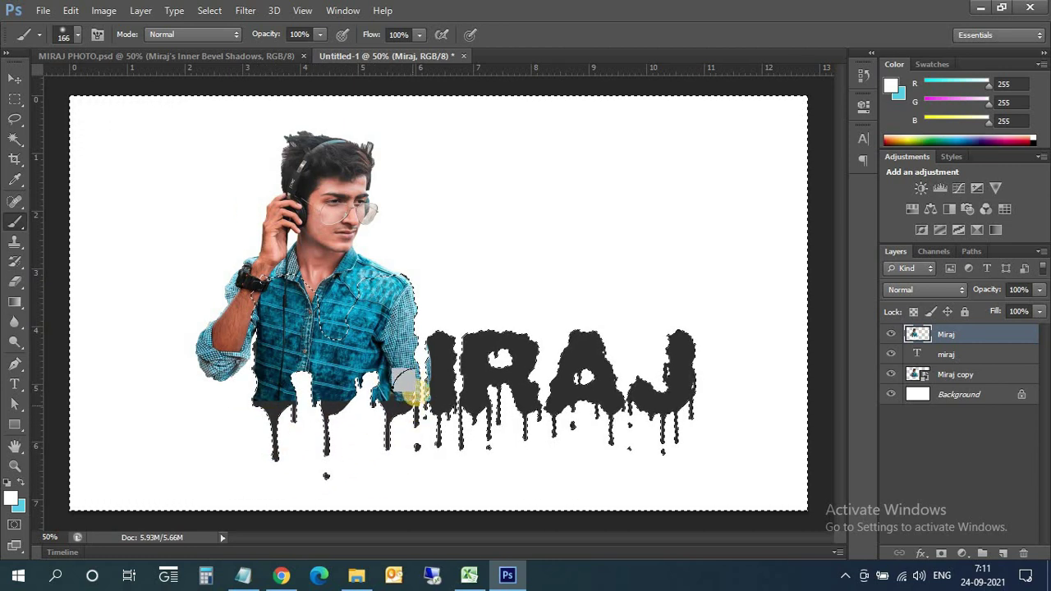
pyautogui.moveTo(415, 339)
pyautogui.mouseDown()
pyautogui.moveTo(418, 317)
pyautogui.moveTo(433, 311)
pyautogui.mouseUp()
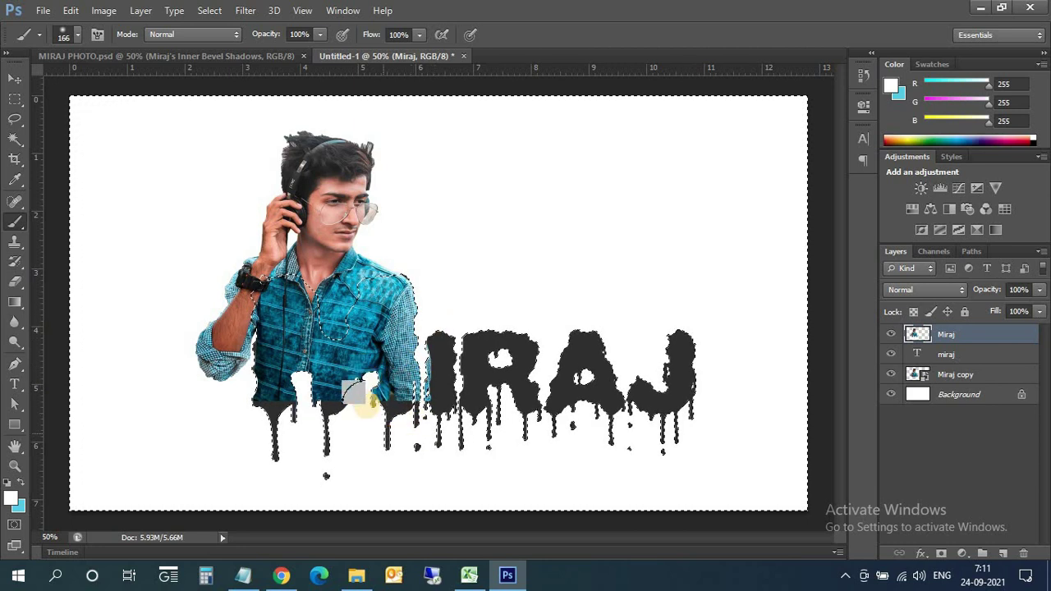
pyautogui.moveTo(361, 394)
pyautogui.mouseDown()
pyautogui.moveTo(391, 434)
pyautogui.moveTo(265, 429)
pyautogui.moveTo(282, 433)
pyautogui.mouseUp()
# Deselect the letter selection with the Move tool active
pyautogui.click(15, 82)
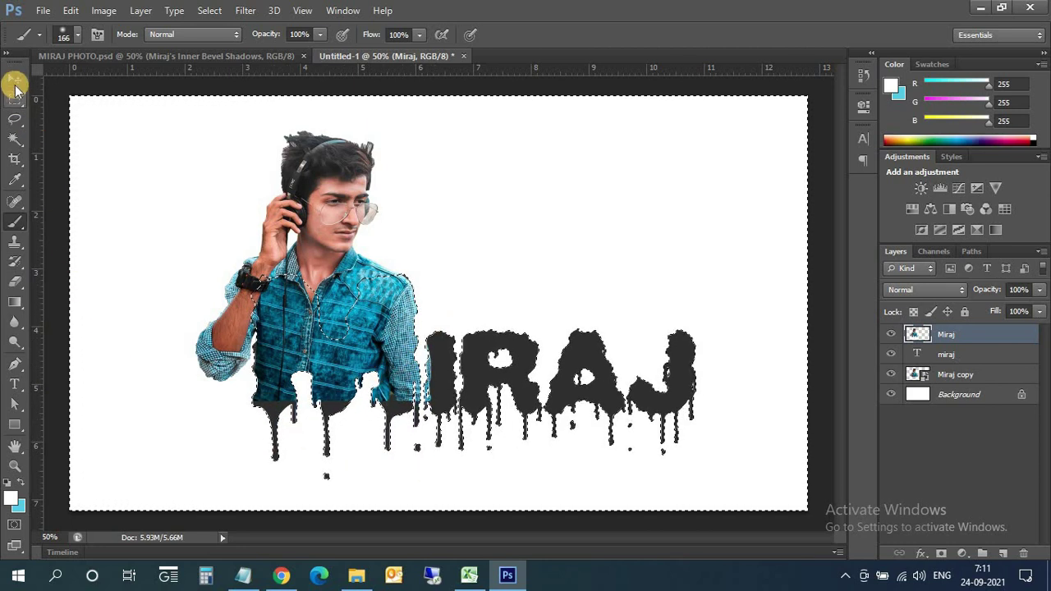
pyautogui.click(16, 80)
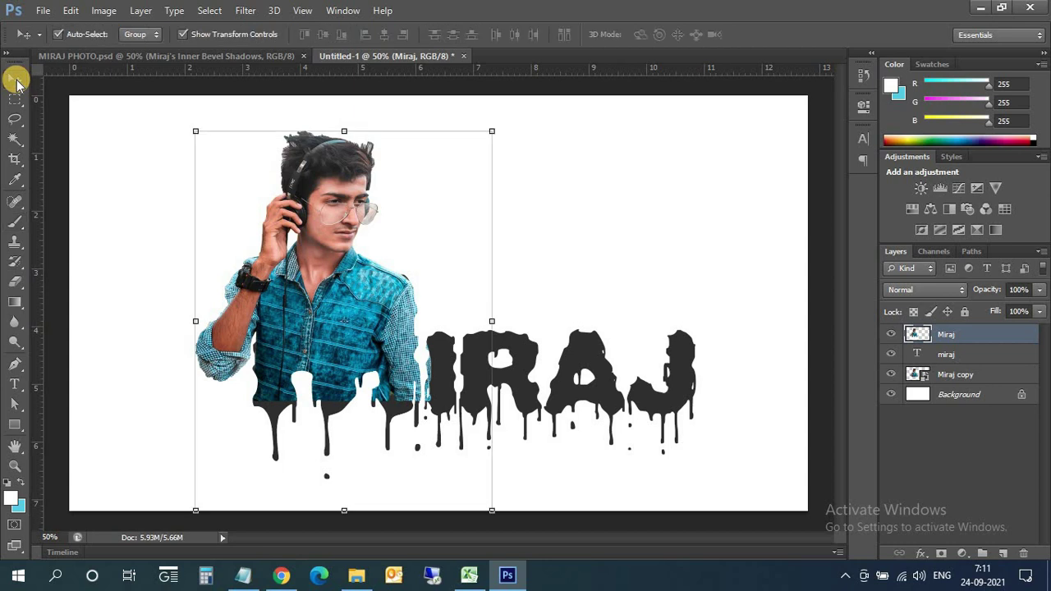
pyautogui.click(14, 138)
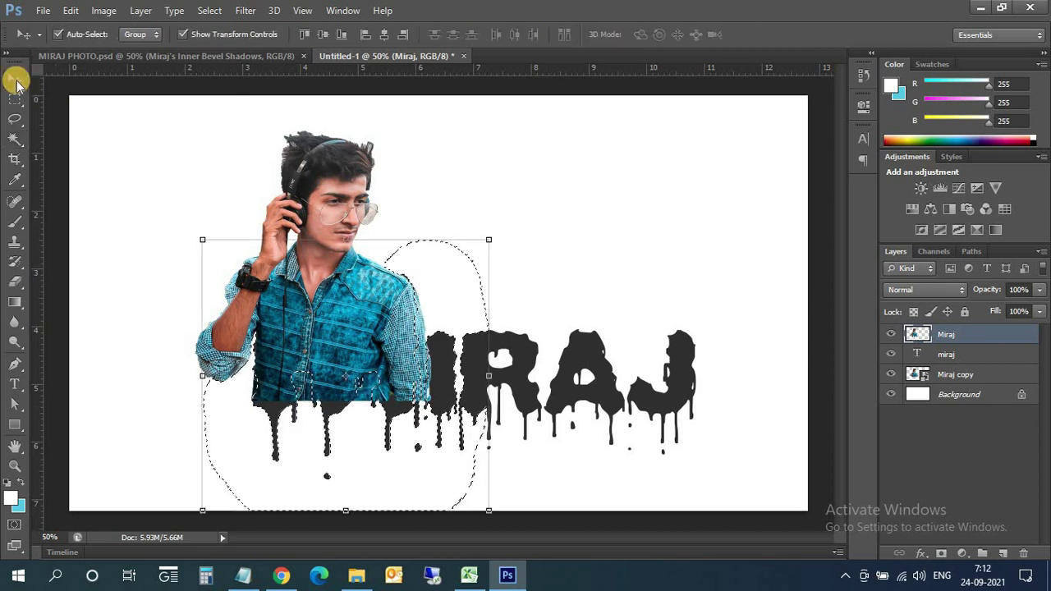
pyautogui.hotkey('ctrl', 'd')
# Move the Miraj copy portrait onto the MIRAJ text and stretch it wider
pyautogui.click(960, 375)
pyautogui.press('Right')
pyautogui.press('Right')
pyautogui.press('Right')
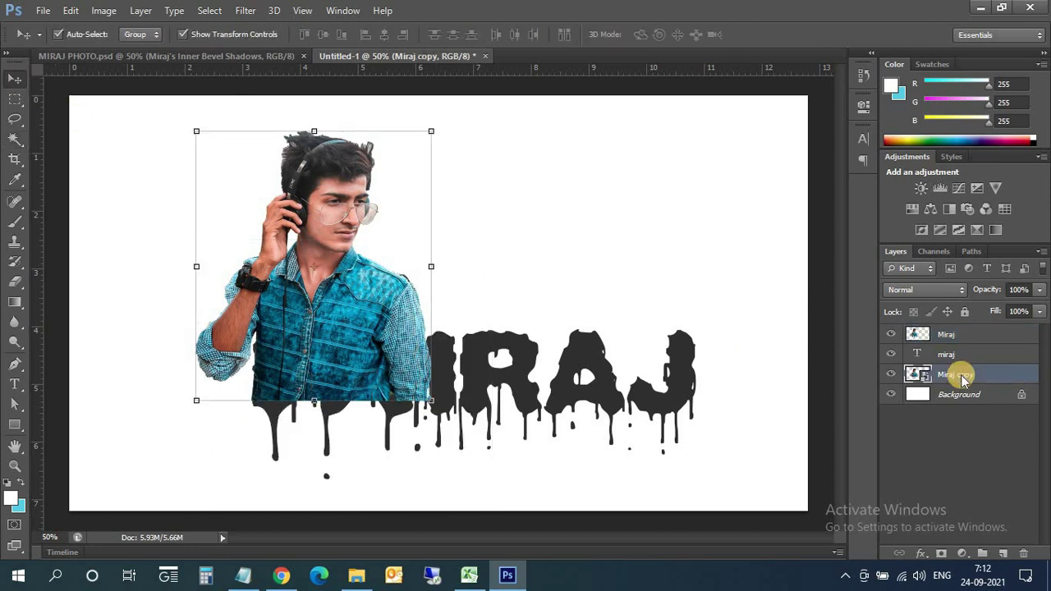
pyautogui.press('Right')
pyautogui.press('Right')
pyautogui.press('Right')
pyautogui.press('Right')
pyautogui.press('Right')
pyautogui.press('Right')
pyautogui.press('Right')
pyautogui.press('Right')
pyautogui.press('Right')
pyautogui.press('Right')
pyautogui.press('Right')
pyautogui.press('Right')
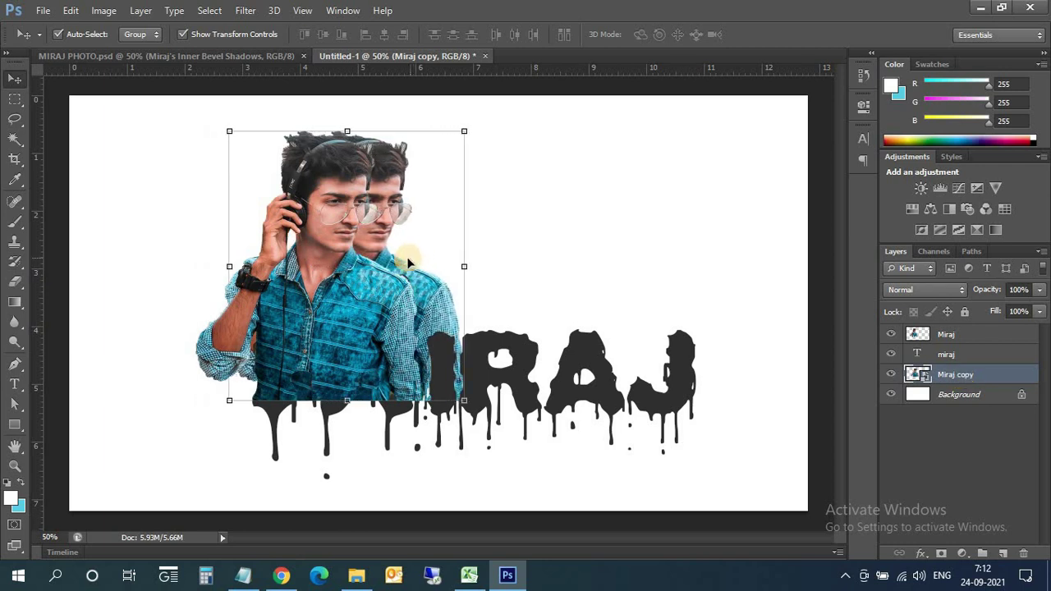
pyautogui.moveTo(376, 255)
pyautogui.mouseDown()
pyautogui.moveTo(607, 309)
pyautogui.moveTo(586, 308)
pyautogui.mouseUp()
pyautogui.moveTo(441, 331); pyautogui.dragTo(84, 373)
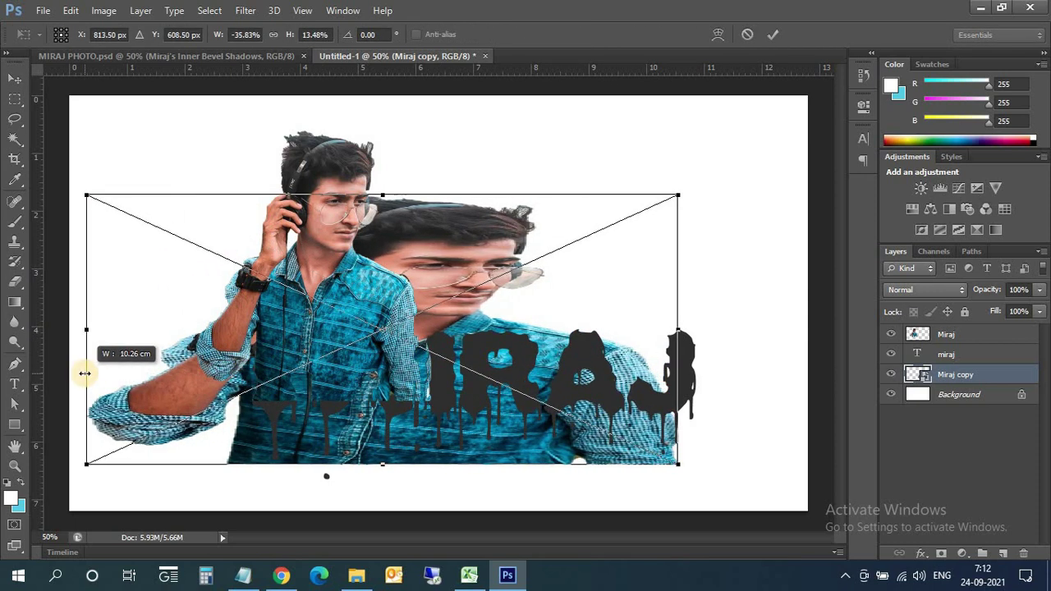
pyautogui.click(771, 35)
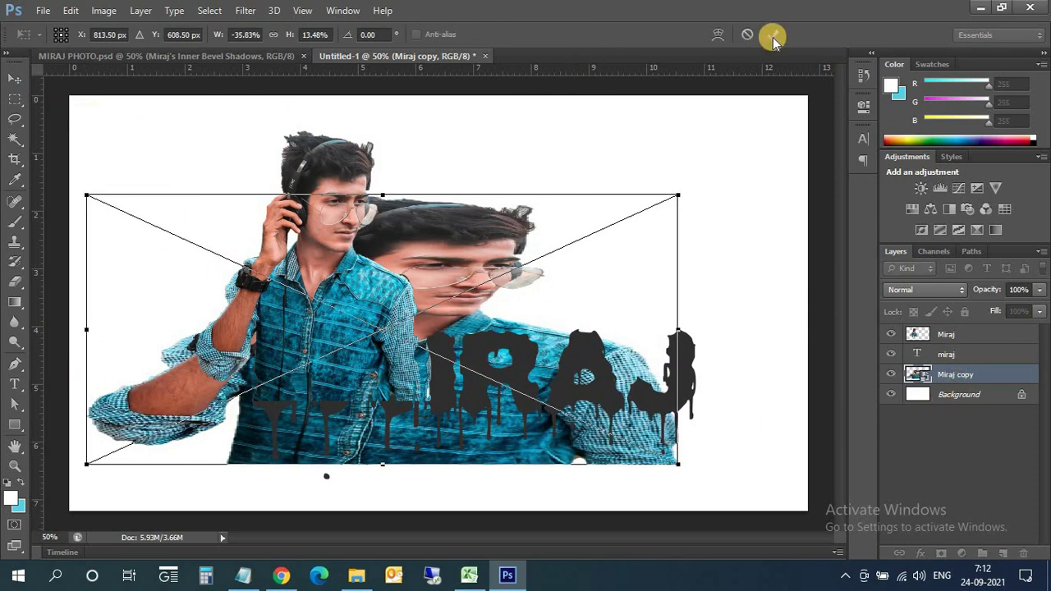
# Stack the Miraj copy above the text layer and enlarge it to cover the whole word
pyautogui.moveTo(955, 375); pyautogui.dragTo(969, 354)
pyautogui.moveTo(676, 331)
pyautogui.mouseDown()
pyautogui.moveTo(731, 333)
pyautogui.moveTo(743, 320)
pyautogui.mouseUp()
pyautogui.moveTo(415, 195); pyautogui.dragTo(419, 131)
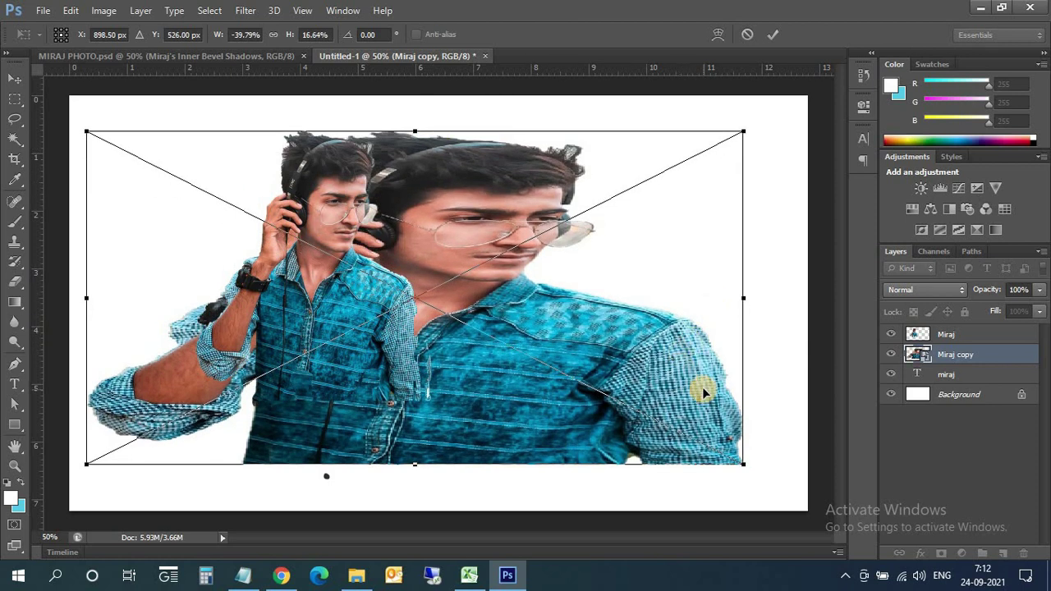
# Commit the enlarged shirt photo copy and clip it into the MIRAJ letters
pyautogui.click(773, 37)
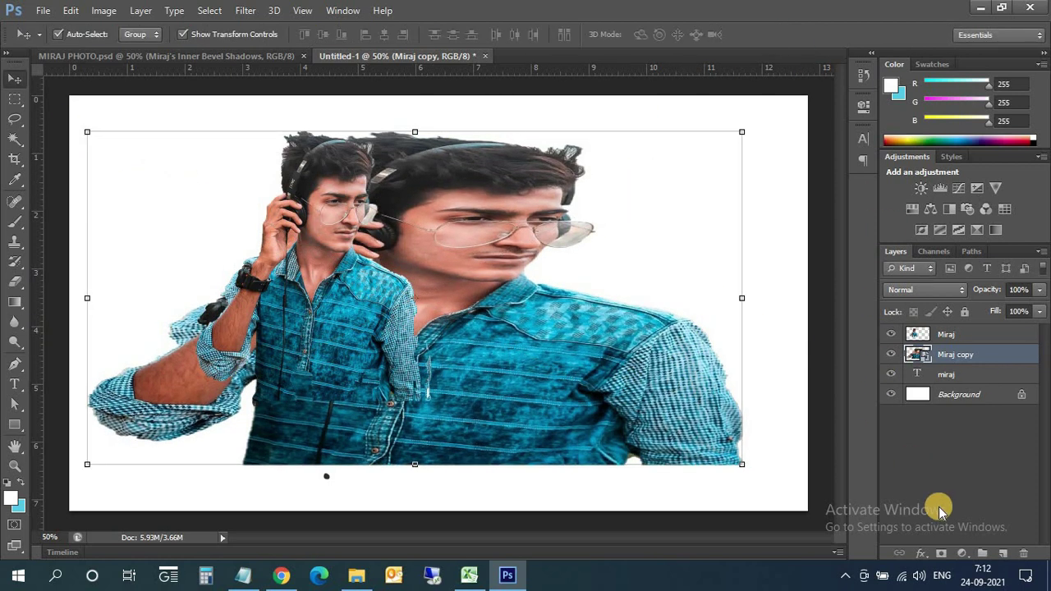
pyautogui.rightClick(965, 359)
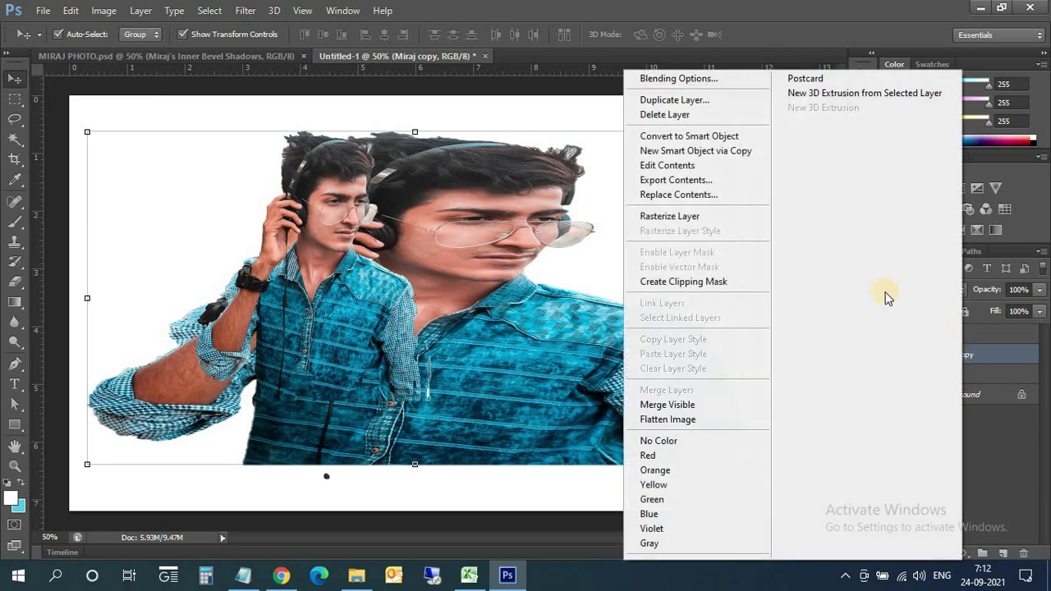
pyautogui.click(723, 283)
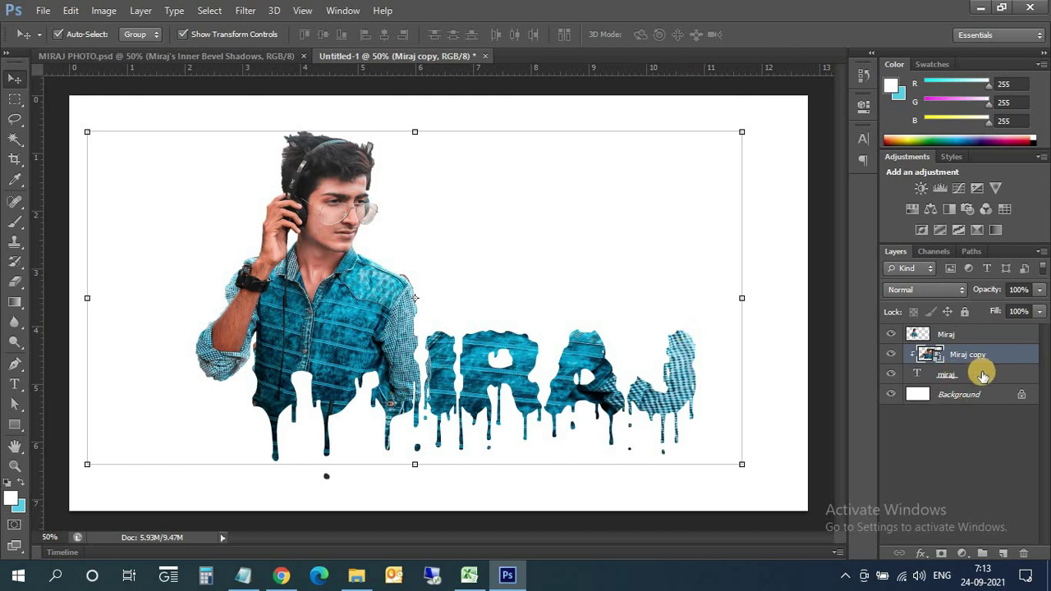
# Merge the Miraj, Miraj copy and miraj layers into one layer named Miraj
pyautogui.click(948, 373)
pyautogui.click(973, 359)
pyautogui.click(967, 366)
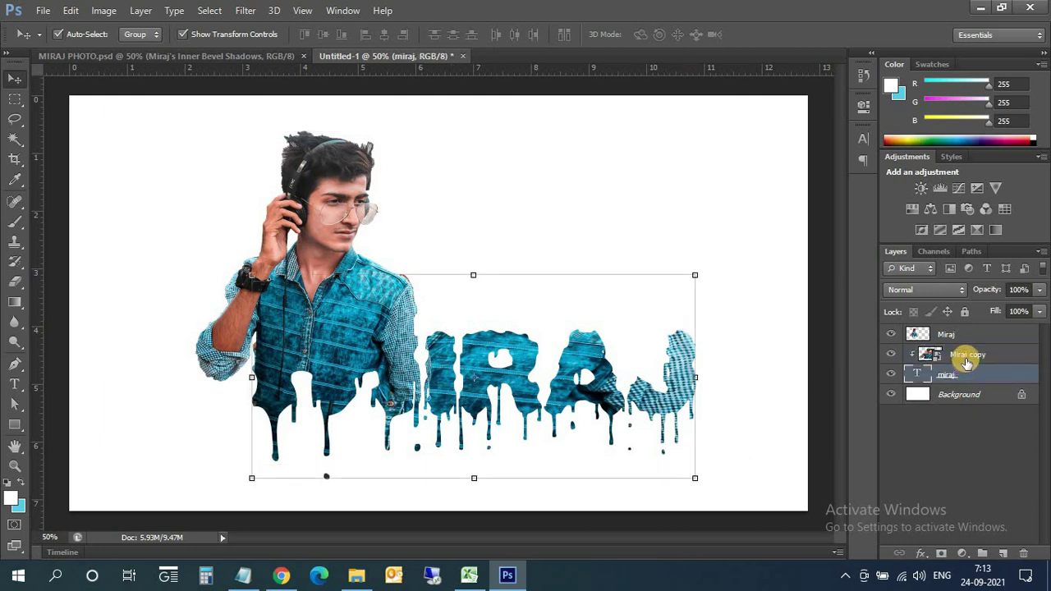
pyautogui.keyDown('shift'); pyautogui.click(959, 338); pyautogui.keyUp('shift')
pyautogui.hotkey('ctrl', 'e')
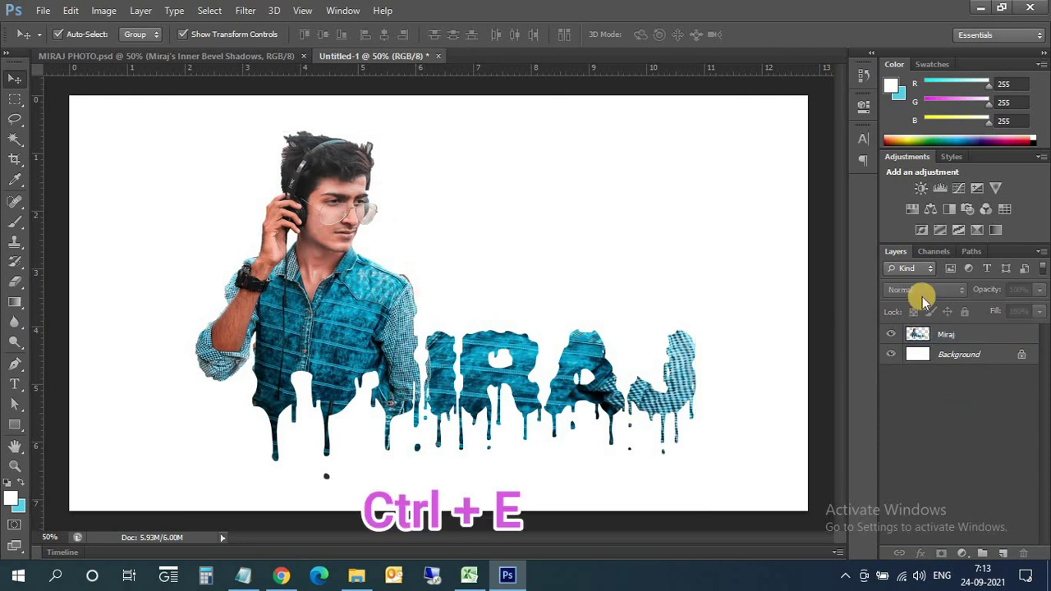
pyautogui.doubleClick(945, 335)
# Add an Inner Bevel & Emboss lit at a 36° angle to the Miraj layer
pyautogui.rightClick(945, 335)
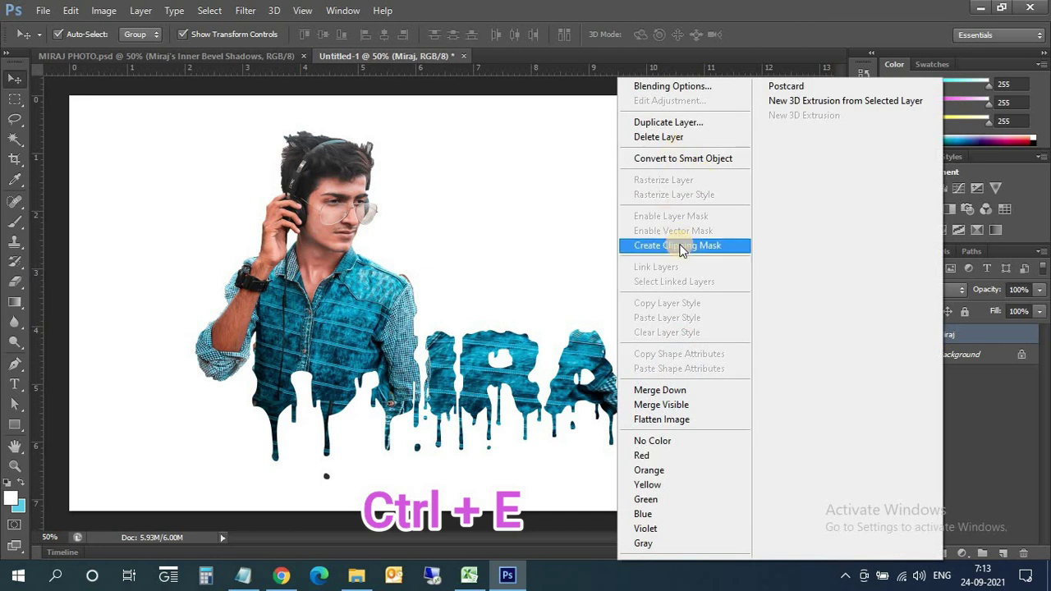
pyautogui.click(884, 267)
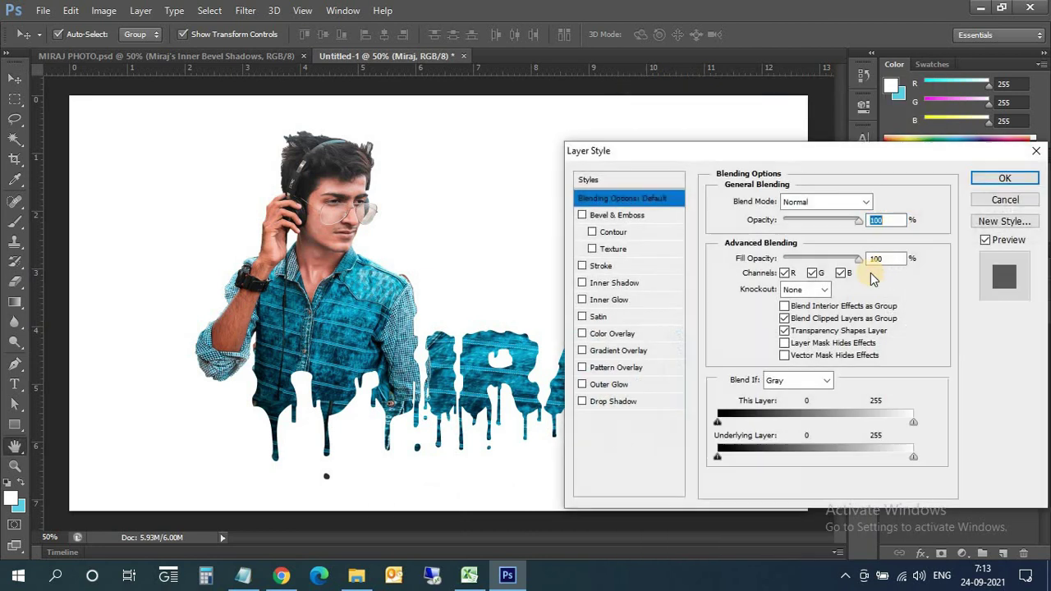
pyautogui.click(581, 215)
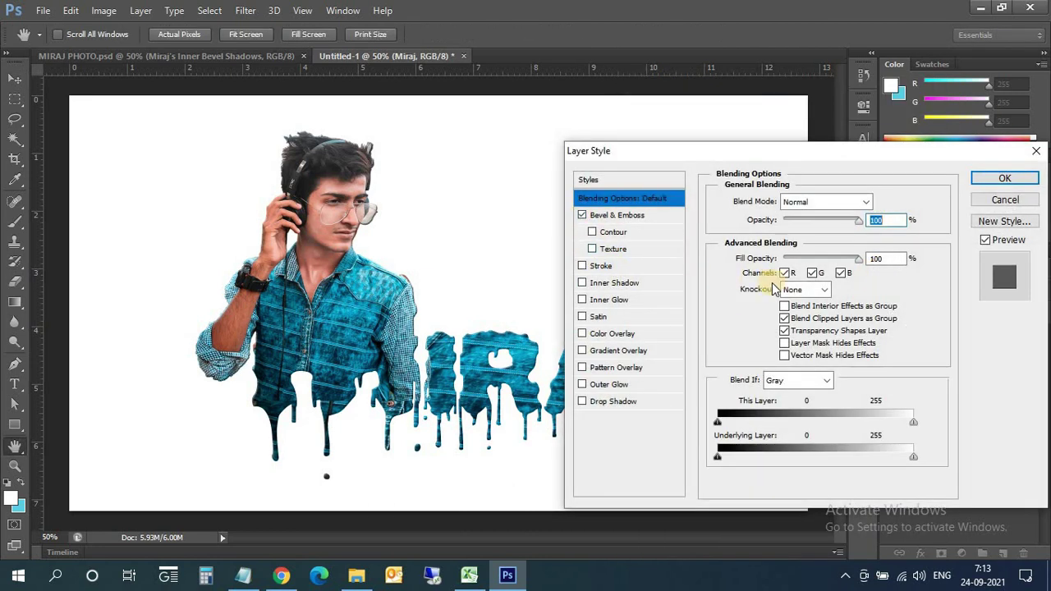
pyautogui.click(616, 215)
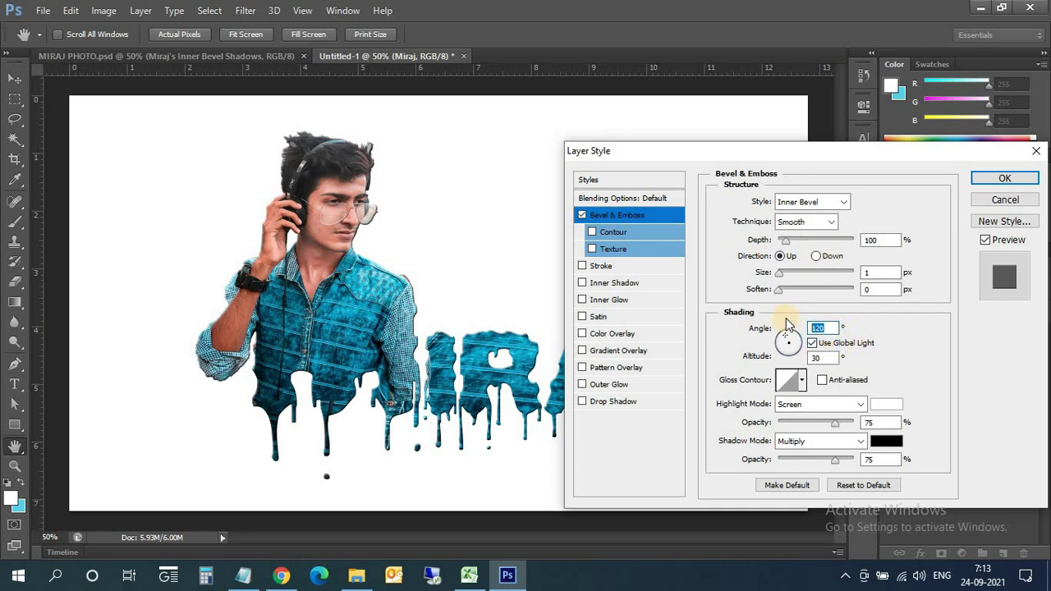
pyautogui.write('36')
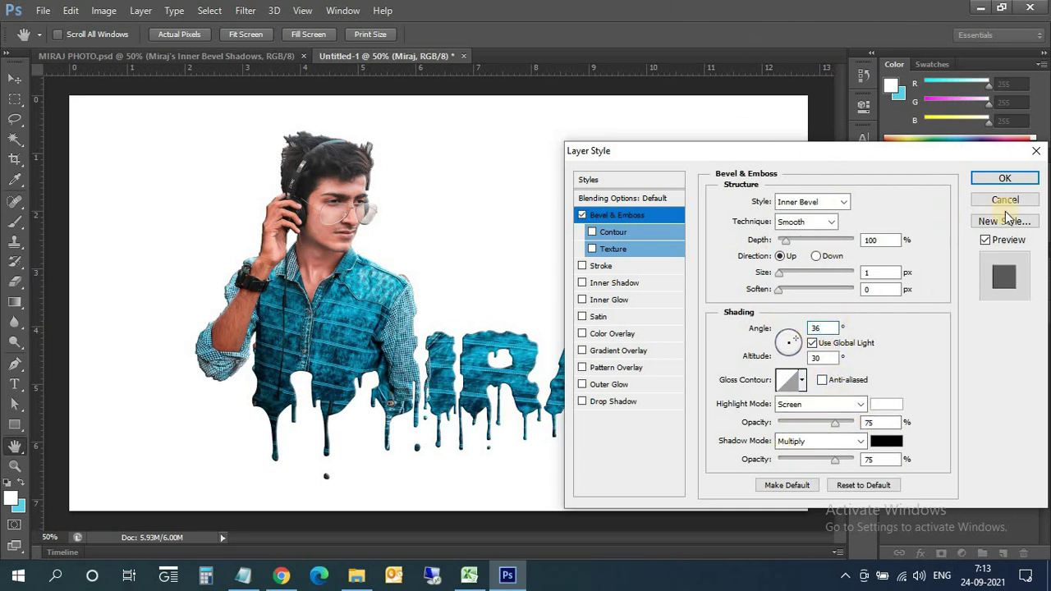
pyautogui.click(1007, 179)
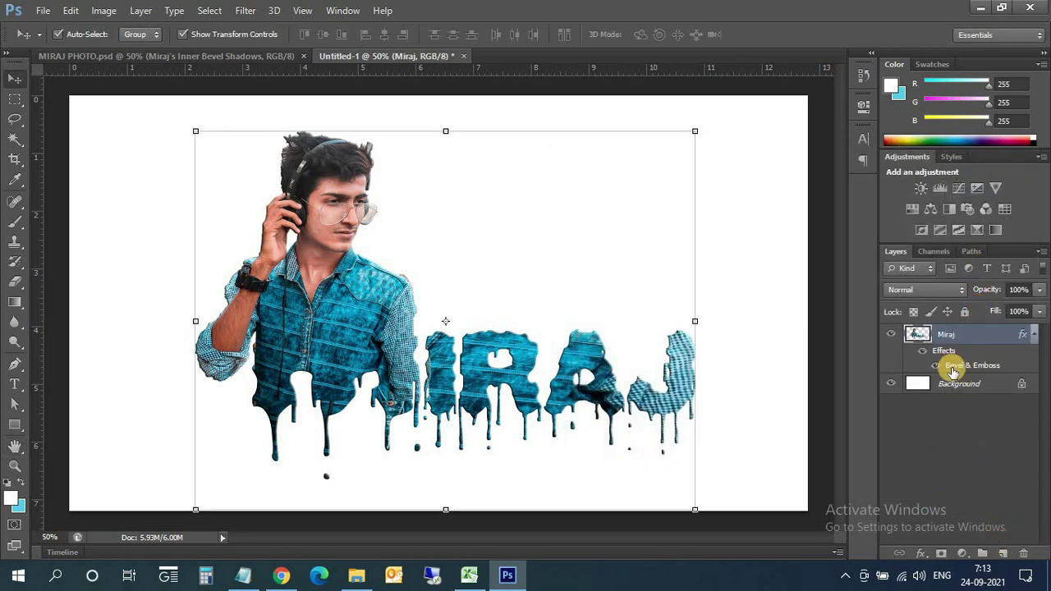
# Split the Miraj bevel into separate layers and black-mask the Inner Bevel Highlights layer
pyautogui.rightClick(950, 354)
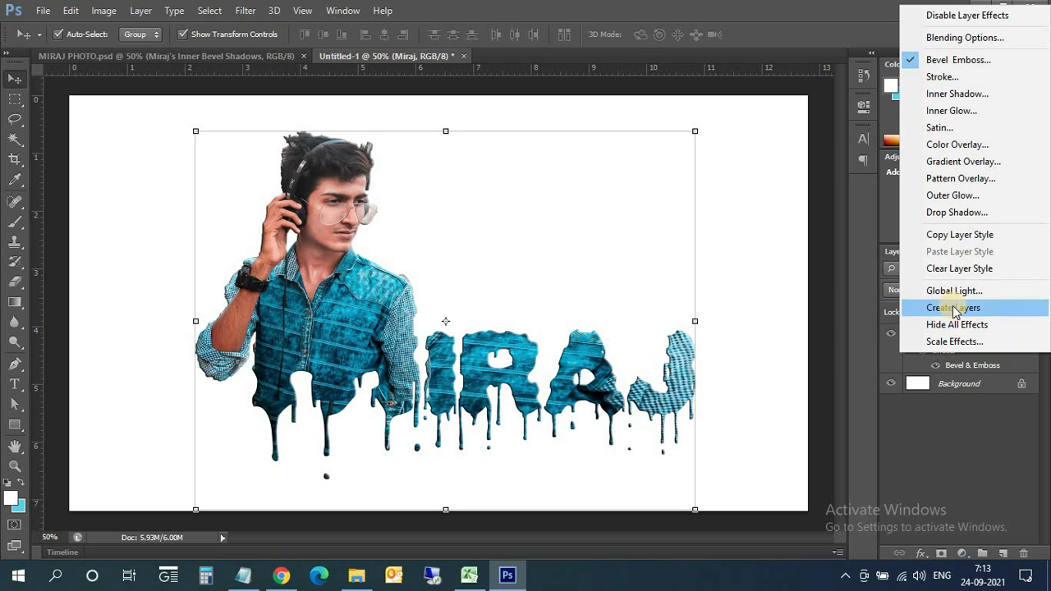
pyautogui.click(951, 309)
pyautogui.click(958, 354)
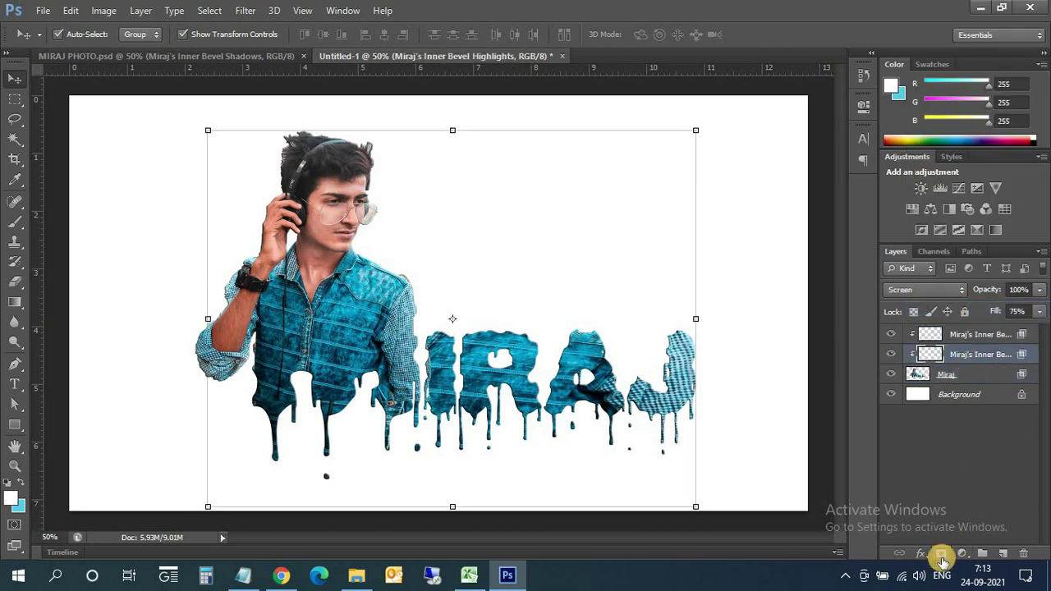
pyautogui.keyDown('alt'); pyautogui.click(942, 560); pyautogui.keyUp('alt')
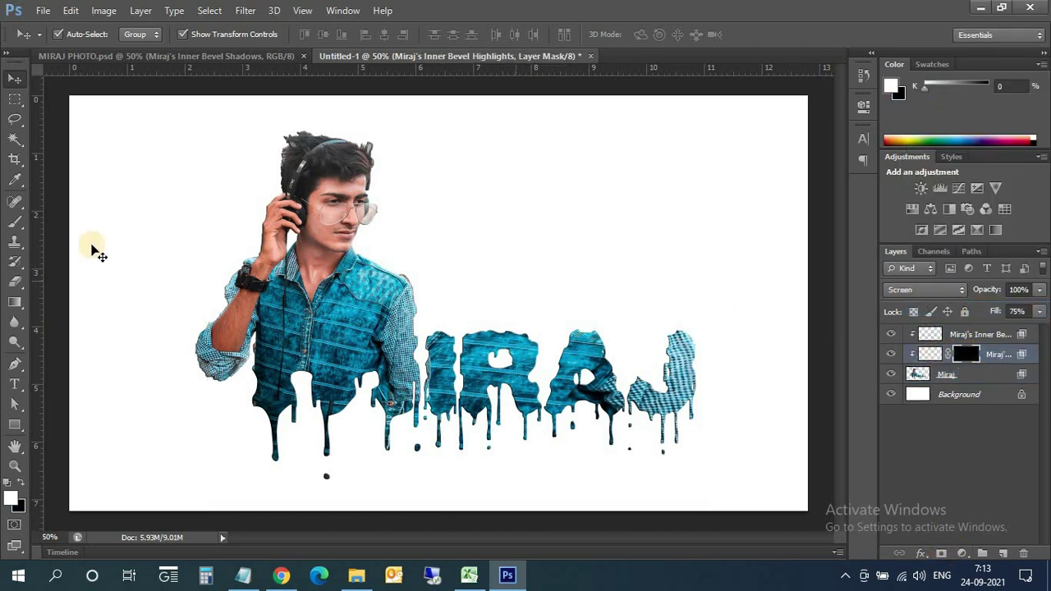
# Paint the highlights mask back in over the lower drips with a soft brush
pyautogui.click(17, 222)
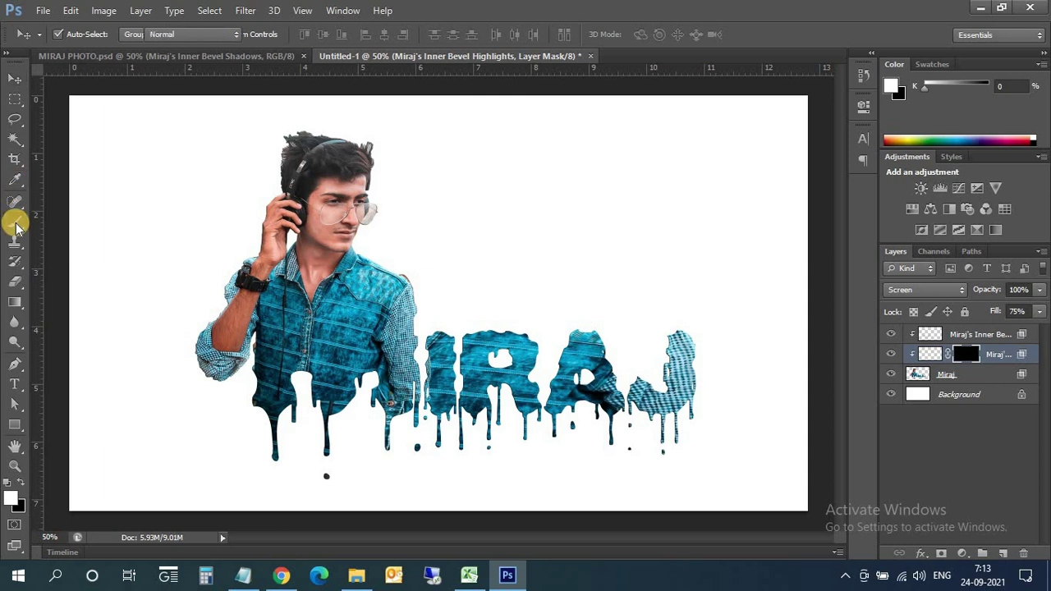
pyautogui.click(78, 37)
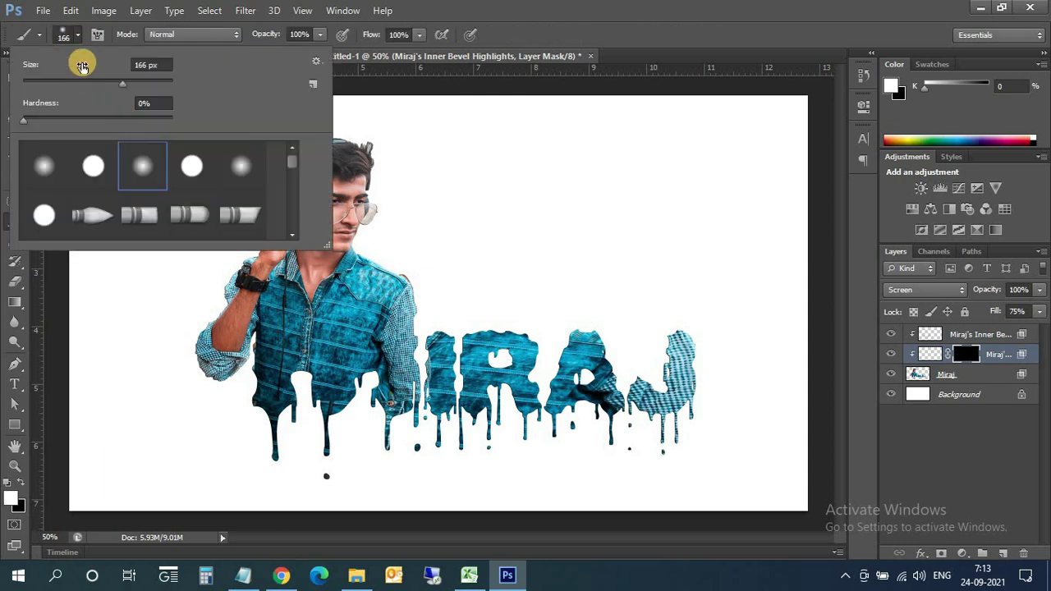
pyautogui.click(78, 35)
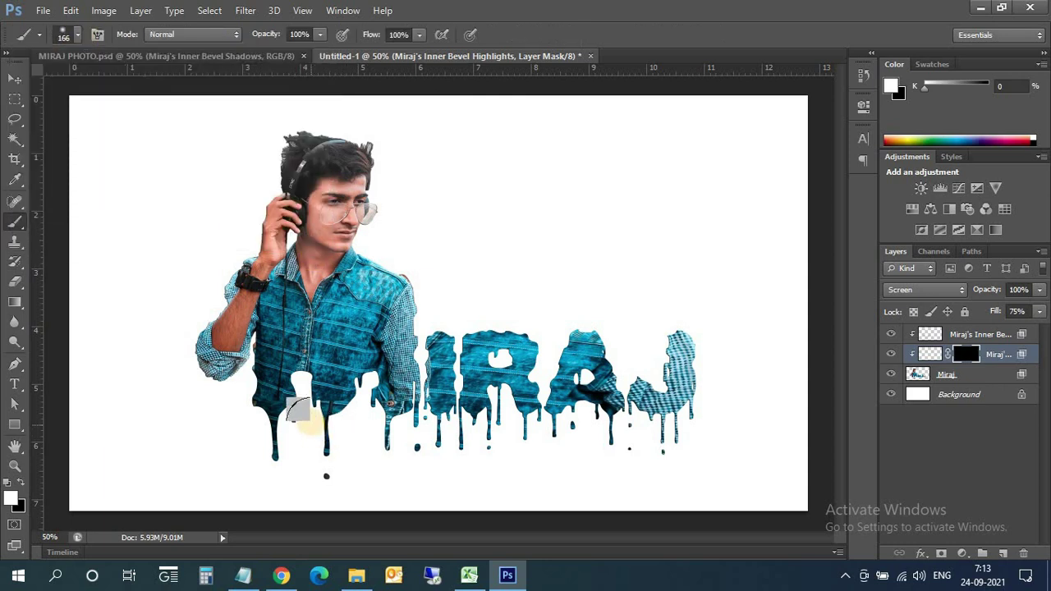
pyautogui.moveTo(297, 408)
pyautogui.mouseDown()
pyautogui.moveTo(253, 402)
pyautogui.moveTo(220, 257)
pyautogui.moveTo(320, 146)
pyautogui.moveTo(373, 215)
pyautogui.moveTo(402, 335)
pyautogui.moveTo(427, 328)
pyautogui.moveTo(532, 350)
pyautogui.moveTo(516, 347)
pyautogui.moveTo(509, 399)
pyautogui.moveTo(573, 389)
pyautogui.moveTo(589, 348)
pyautogui.moveTo(575, 429)
pyautogui.moveTo(629, 410)
pyautogui.moveTo(669, 430)
pyautogui.moveTo(677, 345)
pyautogui.moveTo(696, 403)
pyautogui.moveTo(667, 448)
pyautogui.moveTo(624, 427)
pyautogui.moveTo(657, 328)
pyautogui.moveTo(633, 363)
pyautogui.moveTo(574, 371)
pyautogui.moveTo(529, 447)
pyautogui.moveTo(432, 437)
pyautogui.moveTo(399, 341)
pyautogui.moveTo(316, 390)
pyautogui.moveTo(265, 396)
pyautogui.moveTo(215, 345)
pyautogui.moveTo(220, 279)
pyautogui.moveTo(271, 215)
pyautogui.moveTo(285, 261)
pyautogui.moveTo(283, 156)
pyautogui.moveTo(373, 209)
pyautogui.moveTo(403, 366)
pyautogui.moveTo(681, 430)
pyautogui.moveTo(328, 399)
pyautogui.moveTo(321, 453)
pyautogui.moveTo(257, 386)
pyautogui.moveTo(247, 301)
pyautogui.moveTo(204, 294)
pyautogui.moveTo(286, 179)
pyautogui.moveTo(281, 125)
pyautogui.moveTo(353, 148)
pyautogui.moveTo(366, 254)
pyautogui.moveTo(403, 316)
pyautogui.moveTo(414, 376)
pyautogui.moveTo(394, 407)
pyautogui.moveTo(427, 427)
pyautogui.moveTo(428, 353)
pyautogui.moveTo(452, 426)
pyautogui.moveTo(445, 415)
pyautogui.moveTo(481, 352)
pyautogui.moveTo(527, 329)
pyautogui.moveTo(445, 434)
pyautogui.moveTo(564, 422)
pyautogui.moveTo(636, 386)
pyautogui.moveTo(657, 434)
pyautogui.moveTo(699, 317)
pyautogui.moveTo(168, 184)
pyautogui.moveTo(781, 468)
pyautogui.mouseUp()
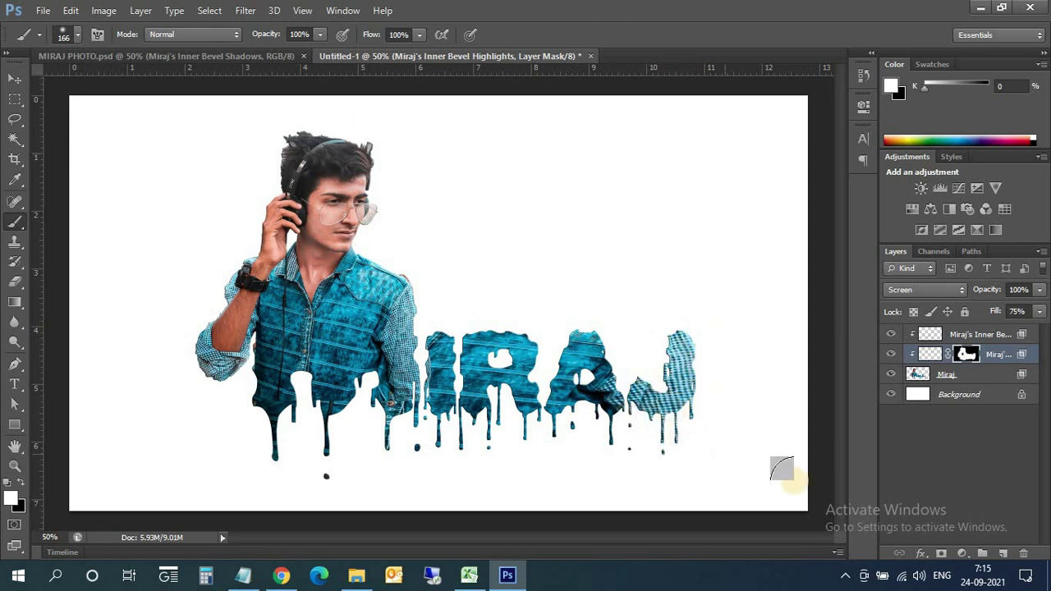
# Open the Liquify filter on the Miraj portrait layer
pyautogui.click(948, 377)
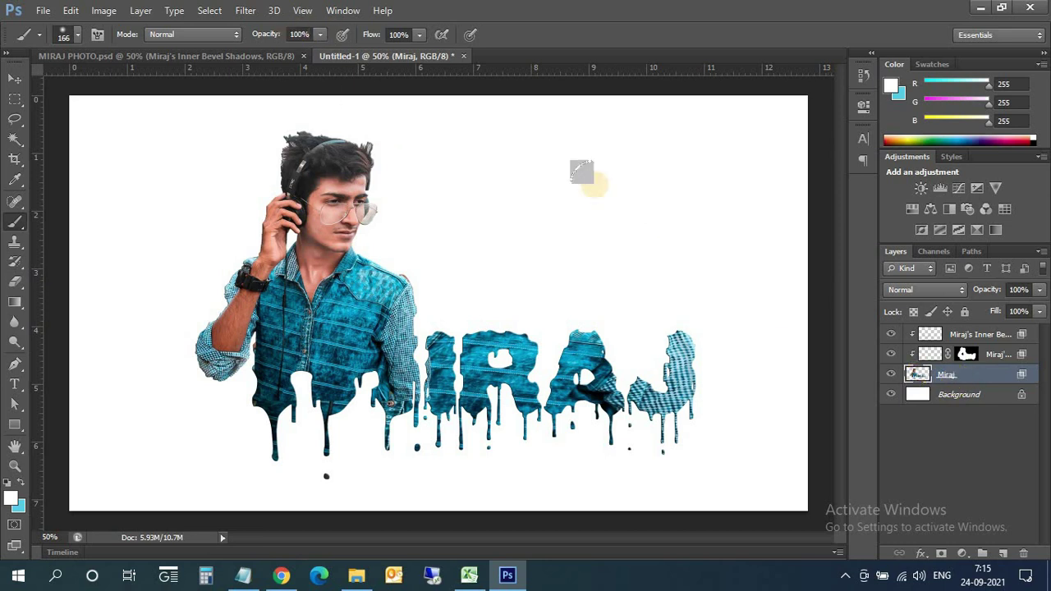
pyautogui.click(16, 78)
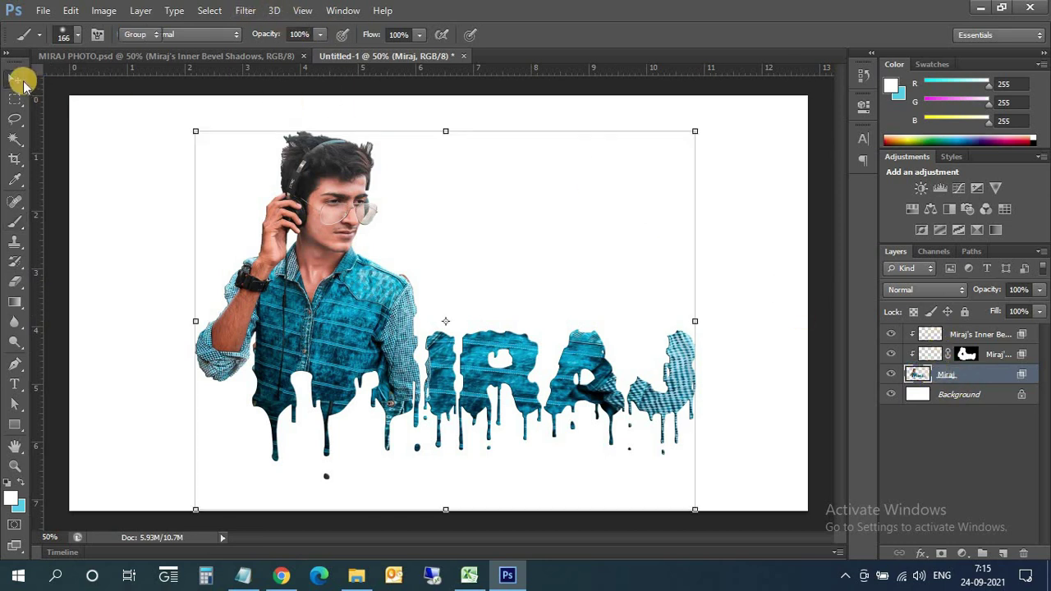
pyautogui.click(244, 10)
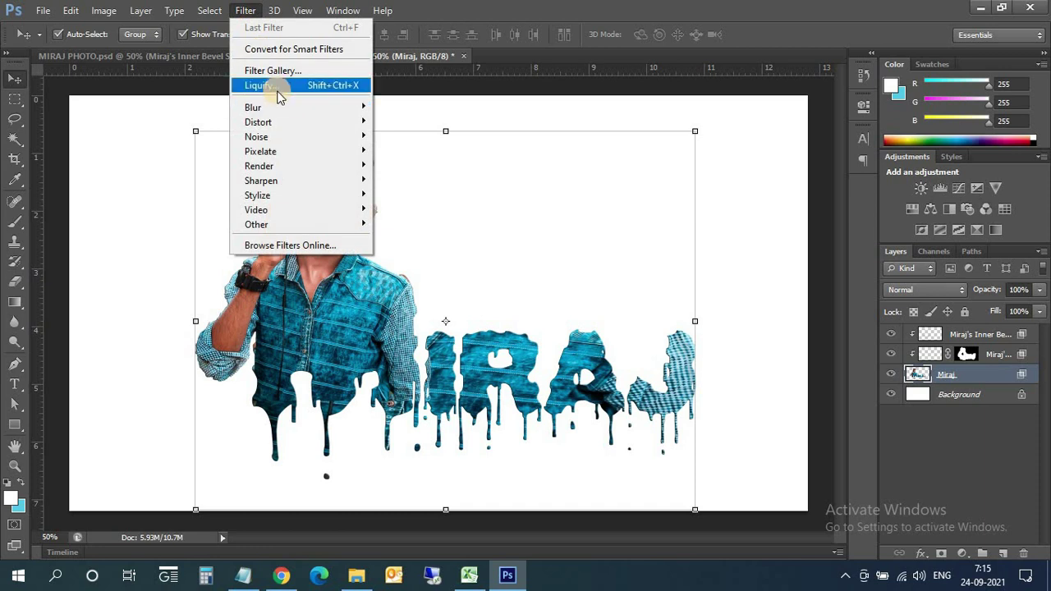
pyautogui.click(271, 87)
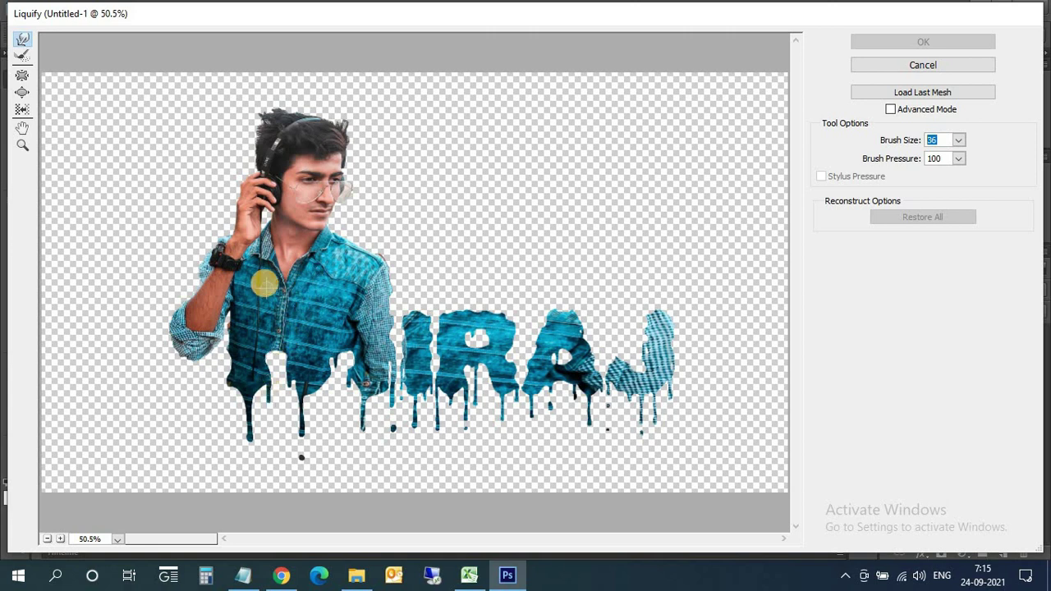
# Push the shirt, shoulder and forearm edge into wavy ripples with Forward Warp
pyautogui.moveTo(322, 249)
pyautogui.mouseDown()
pyautogui.moveTo(337, 259)
pyautogui.moveTo(346, 317)
pyautogui.moveTo(293, 292)
pyautogui.moveTo(282, 335)
pyautogui.mouseUp()
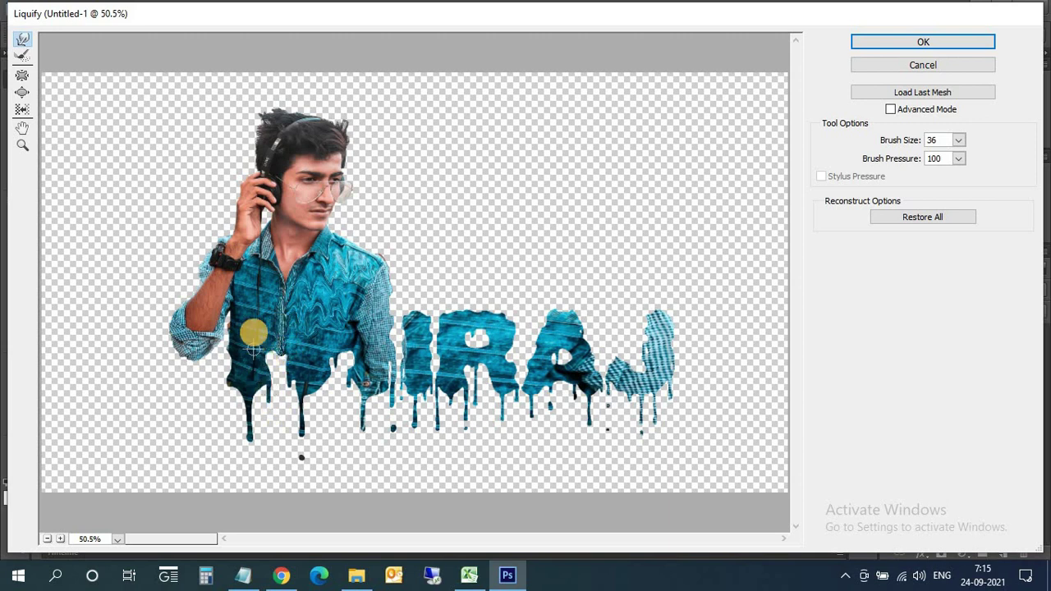
pyautogui.moveTo(254, 349)
pyautogui.mouseDown()
pyautogui.moveTo(266, 257)
pyautogui.moveTo(260, 284)
pyautogui.moveTo(274, 293)
pyautogui.moveTo(249, 300)
pyautogui.moveTo(241, 285)
pyautogui.moveTo(251, 323)
pyautogui.moveTo(242, 317)
pyautogui.moveTo(265, 304)
pyautogui.moveTo(252, 367)
pyautogui.mouseUp()
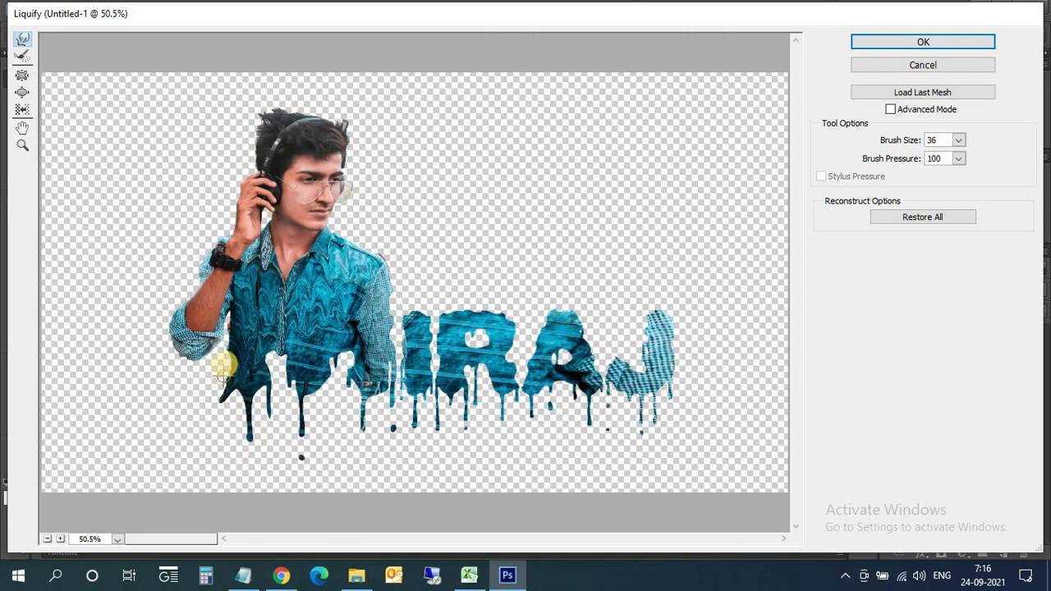
pyautogui.moveTo(224, 315); pyautogui.dragTo(188, 351)
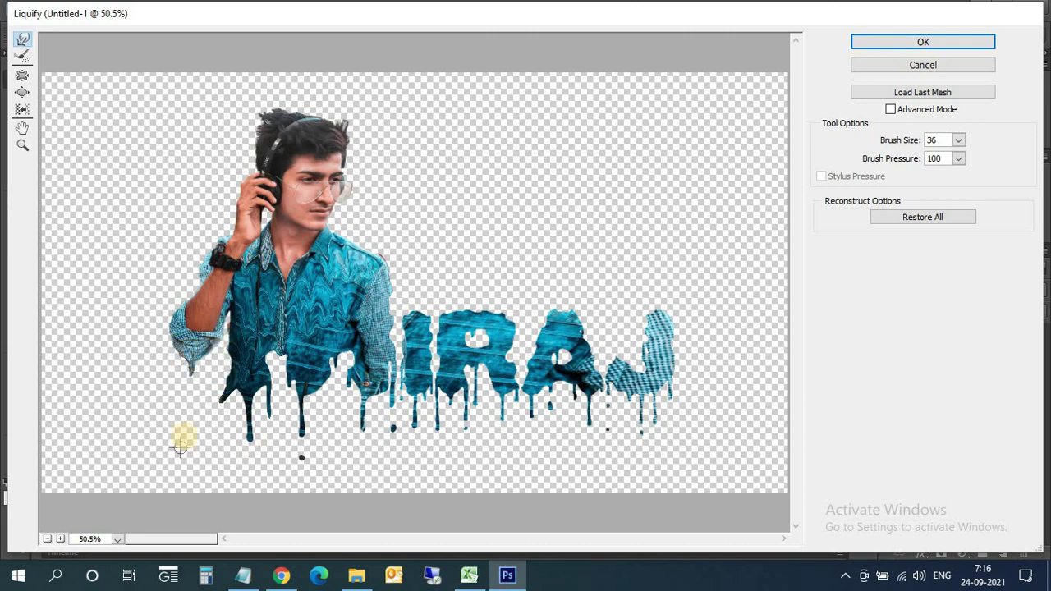
# Ripple the lower shirt, sleeve cuff and letters A and J, then apply Liquify
pyautogui.moveTo(379, 461); pyautogui.dragTo(205, 351)
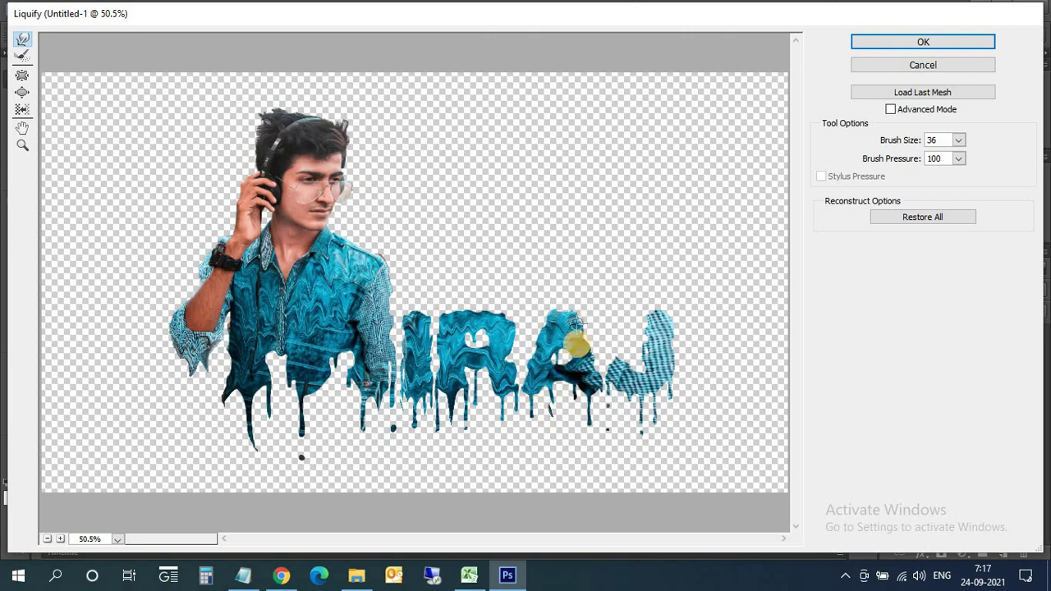
pyautogui.moveTo(562, 338)
pyautogui.mouseDown()
pyautogui.moveTo(588, 387)
pyautogui.moveTo(572, 411)
pyautogui.mouseUp()
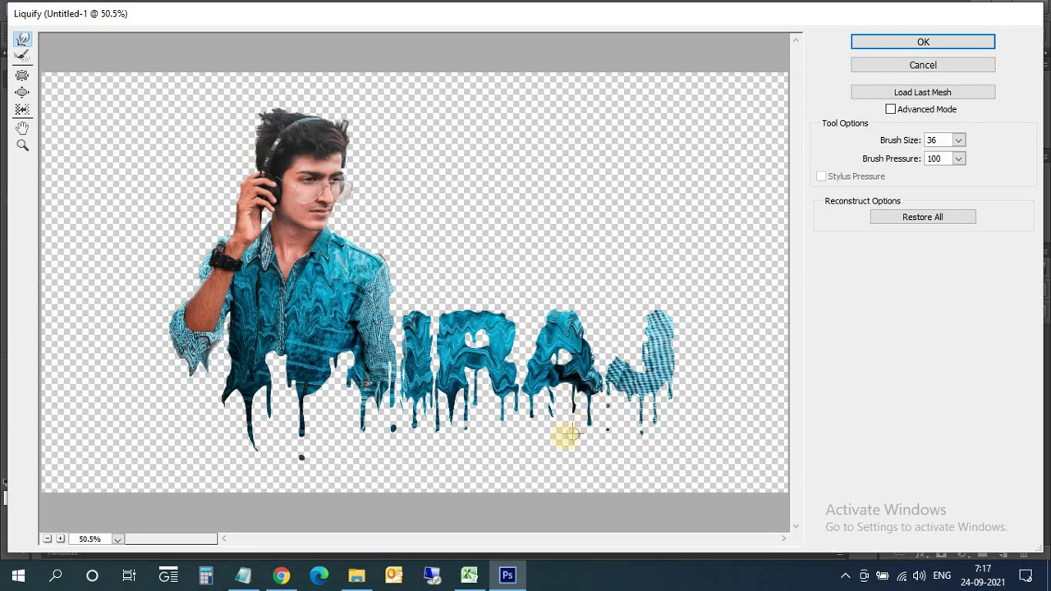
pyautogui.moveTo(644, 399)
pyautogui.mouseDown()
pyautogui.moveTo(615, 372)
pyautogui.moveTo(663, 364)
pyautogui.moveTo(654, 348)
pyautogui.moveTo(662, 317)
pyautogui.moveTo(654, 369)
pyautogui.mouseUp()
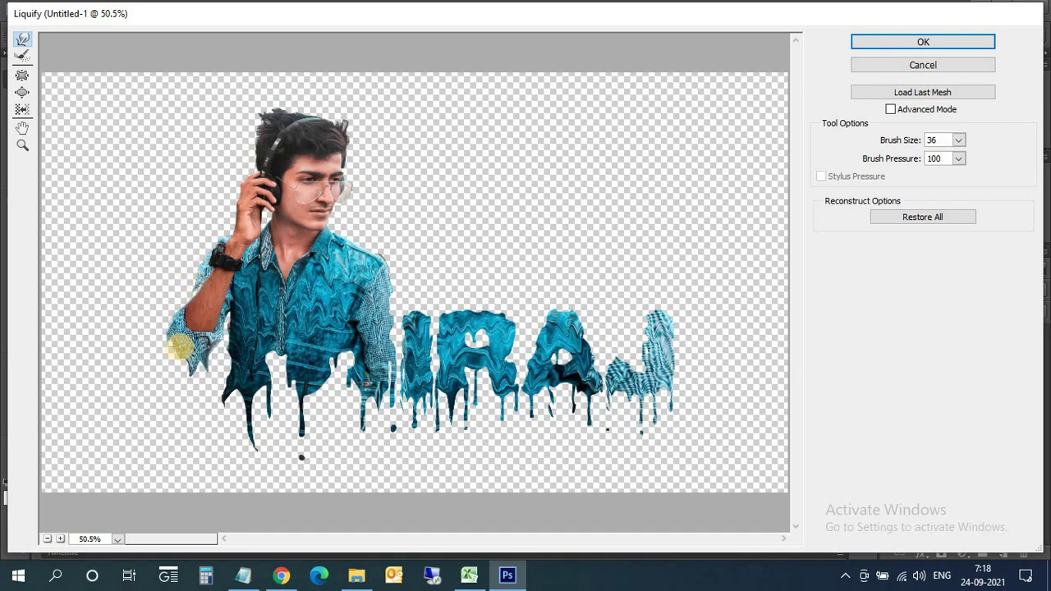
pyautogui.moveTo(187, 322); pyautogui.dragTo(247, 370)
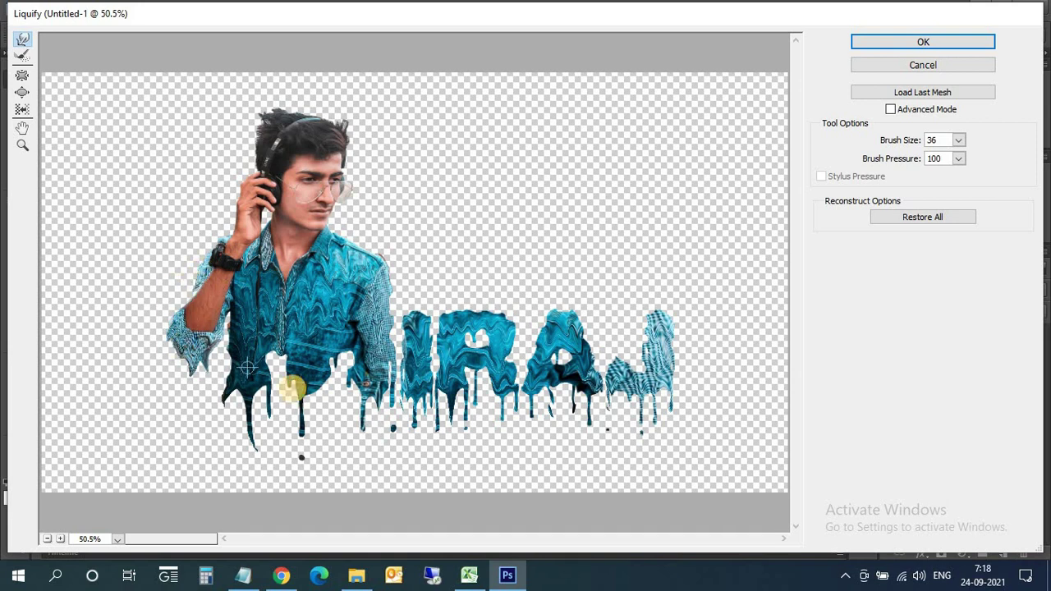
pyautogui.click(932, 46)
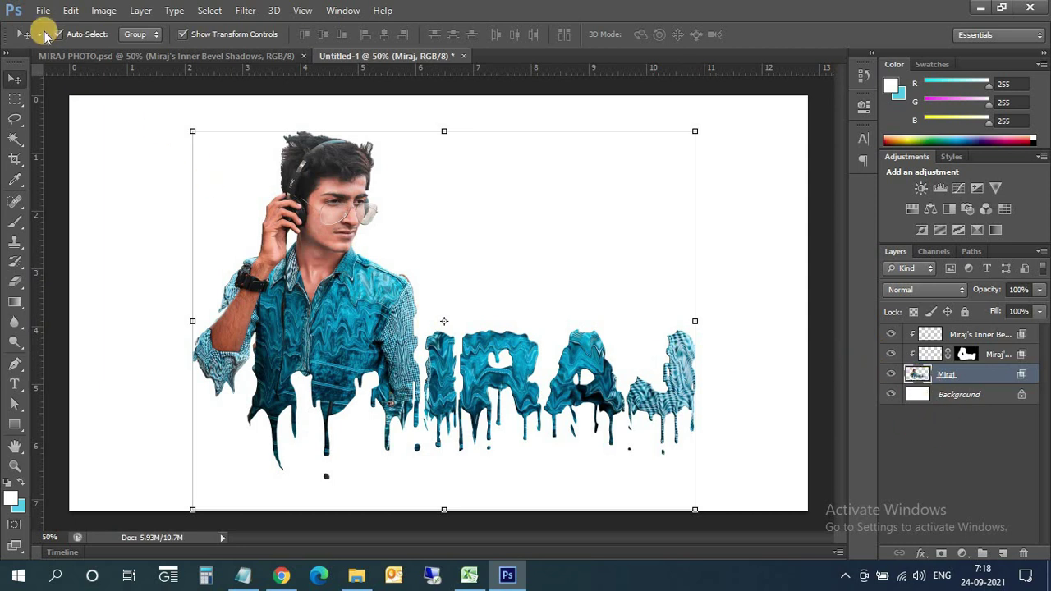
# Create Layer 1 above Background and choose the 504 splatter brush preset
pyautogui.click(952, 394)
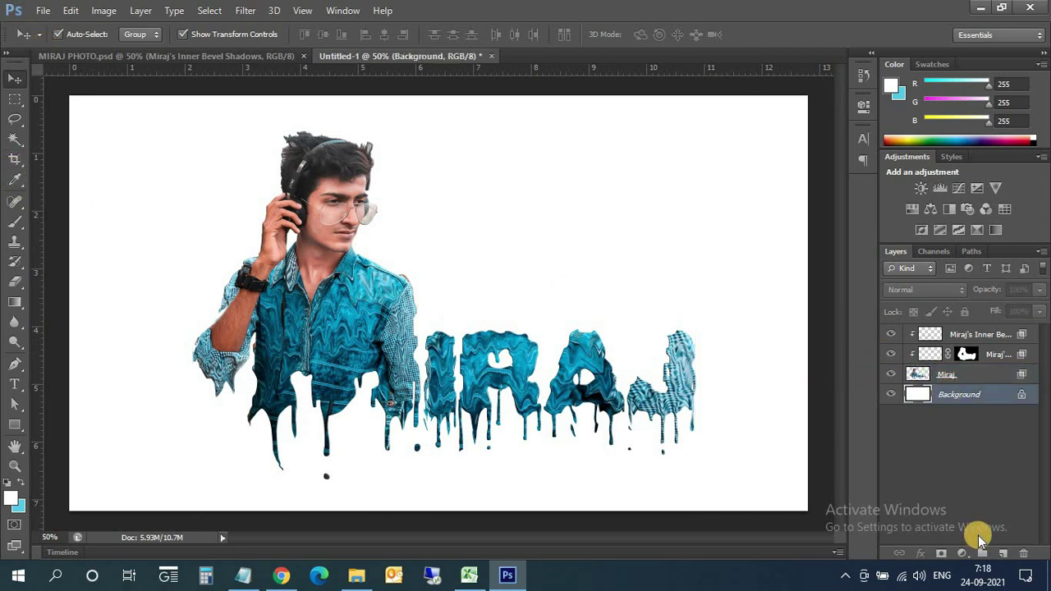
pyautogui.click(1003, 552)
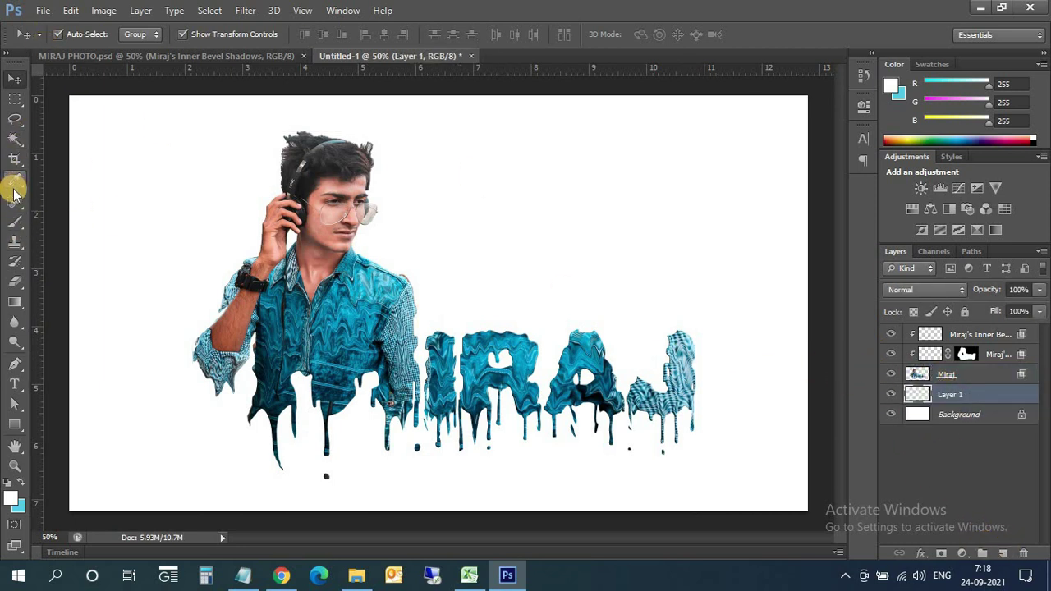
pyautogui.click(15, 220)
pyautogui.click(77, 35)
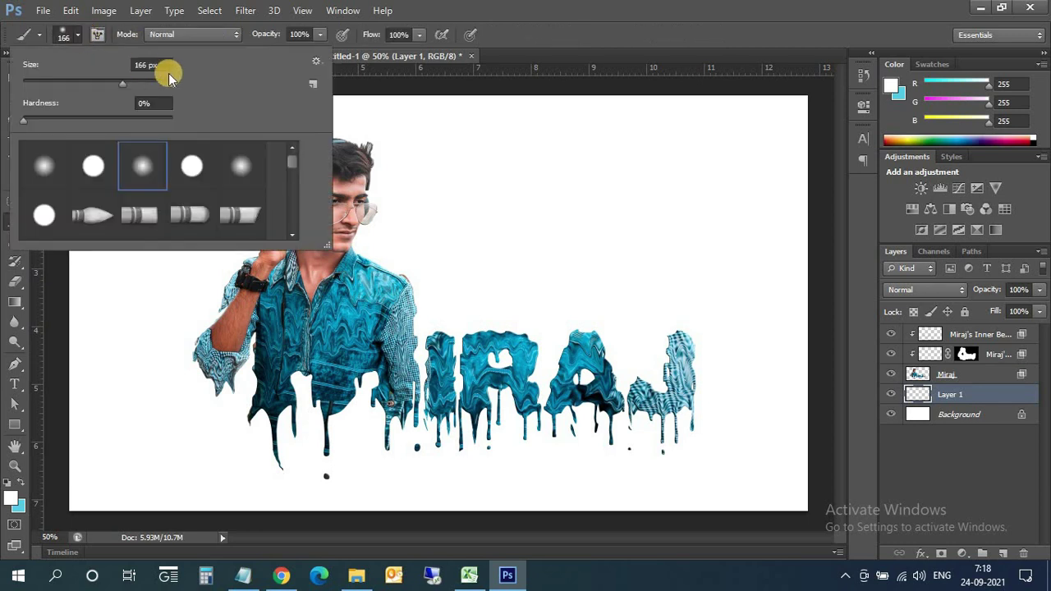
pyautogui.moveTo(289, 158); pyautogui.dragTo(291, 242)
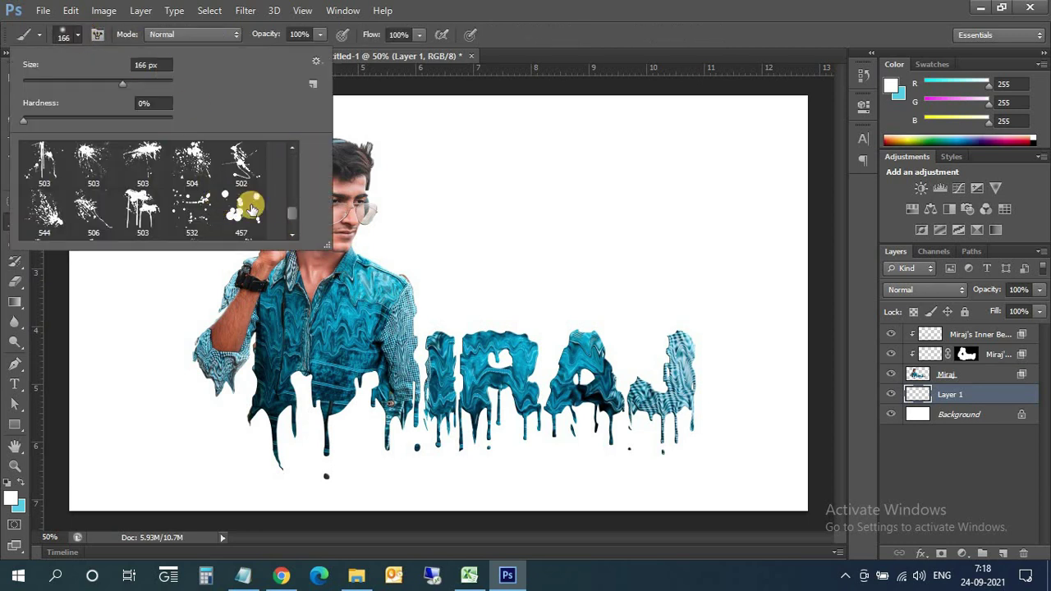
pyautogui.scroll(-1, 245, 223)
pyautogui.scroll(-1, 244, 226)
pyautogui.scroll(-1, 244, 226)
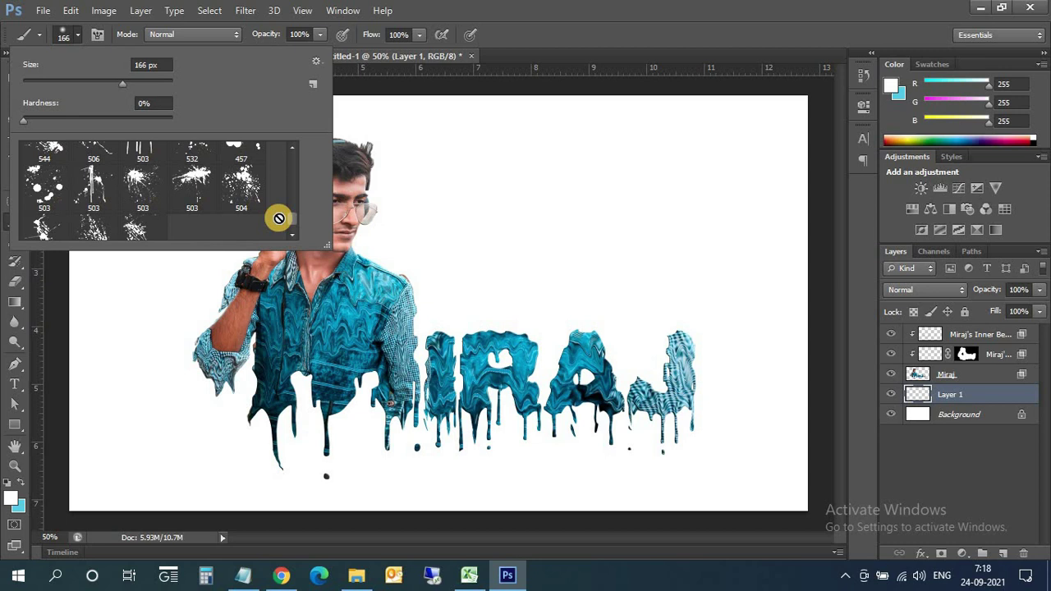
pyautogui.click(243, 184)
pyautogui.doubleClick(243, 187)
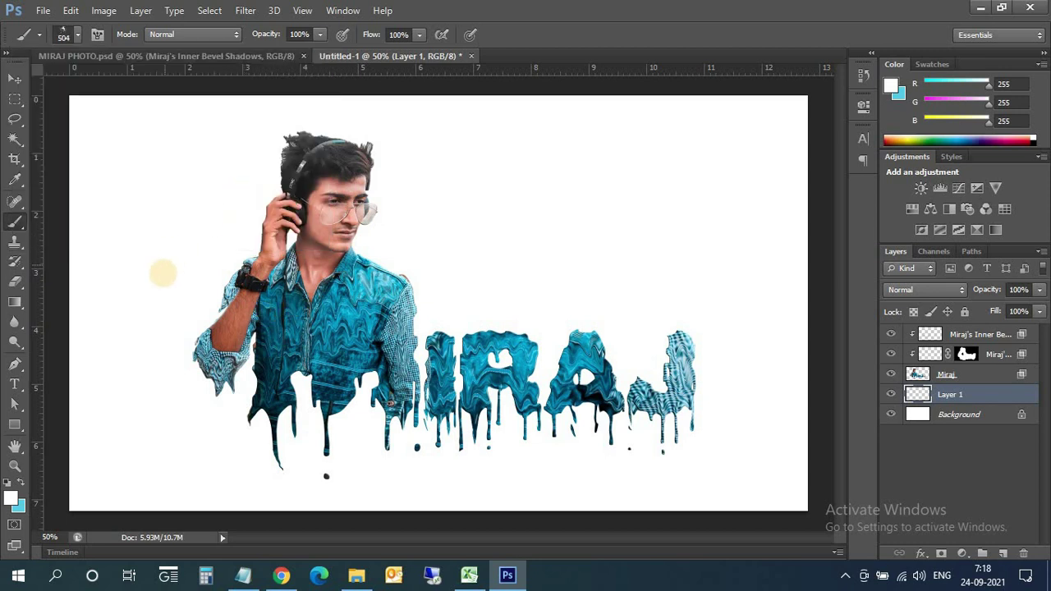
# Set the foreground colour to the hair's dark grey 303030
pyautogui.click(12, 497)
pyautogui.moveTo(331, 154); pyautogui.dragTo(289, 169)
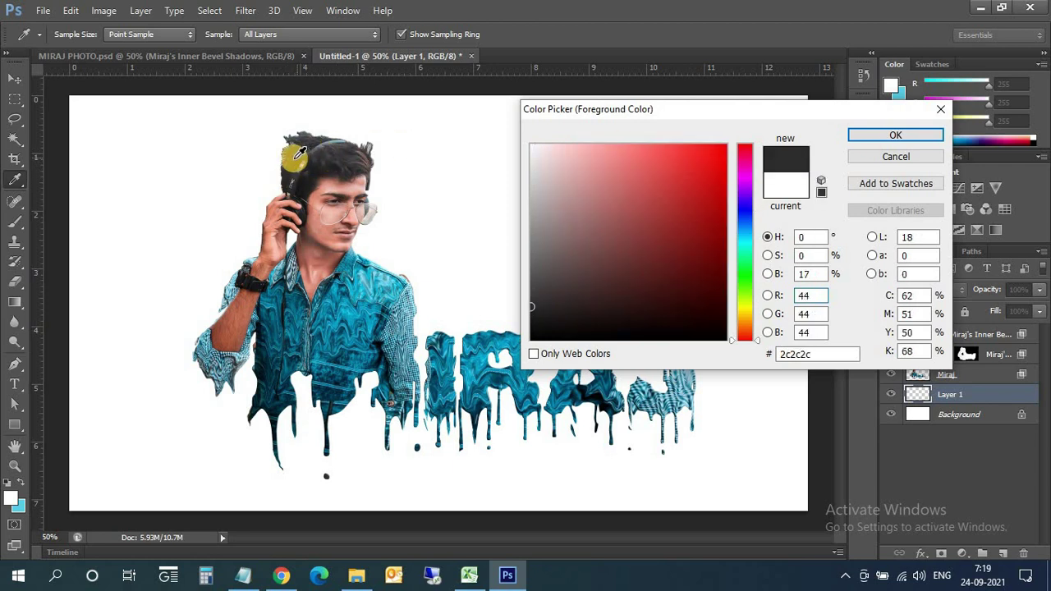
pyautogui.click(306, 152)
pyautogui.click(359, 156)
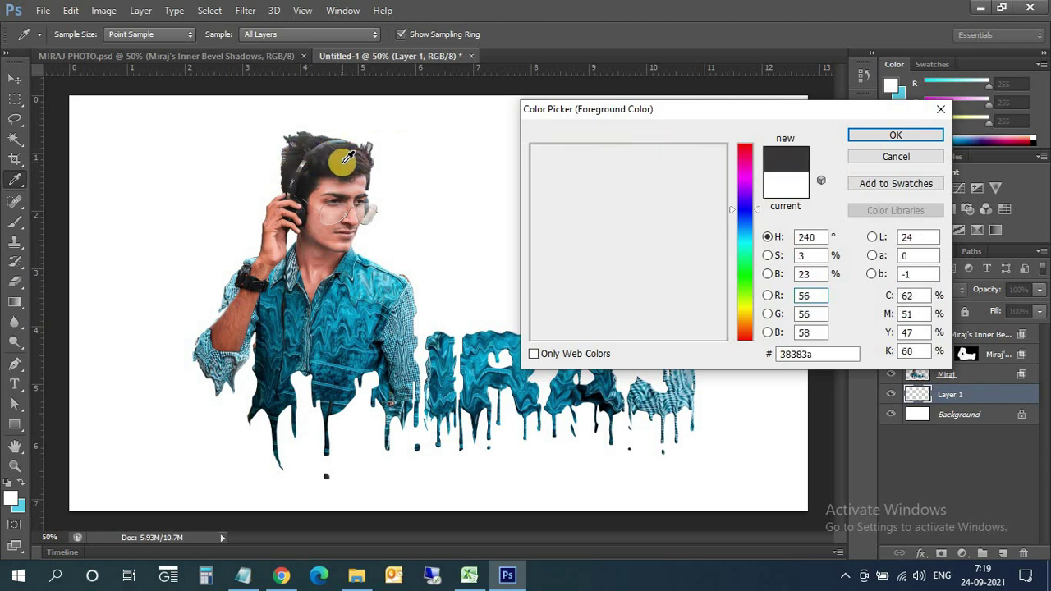
pyautogui.click(291, 171)
pyautogui.click(871, 139)
# Stamp dark splatters beside the head, shoulder and lower shirt on Layer 1
pyautogui.press('b')
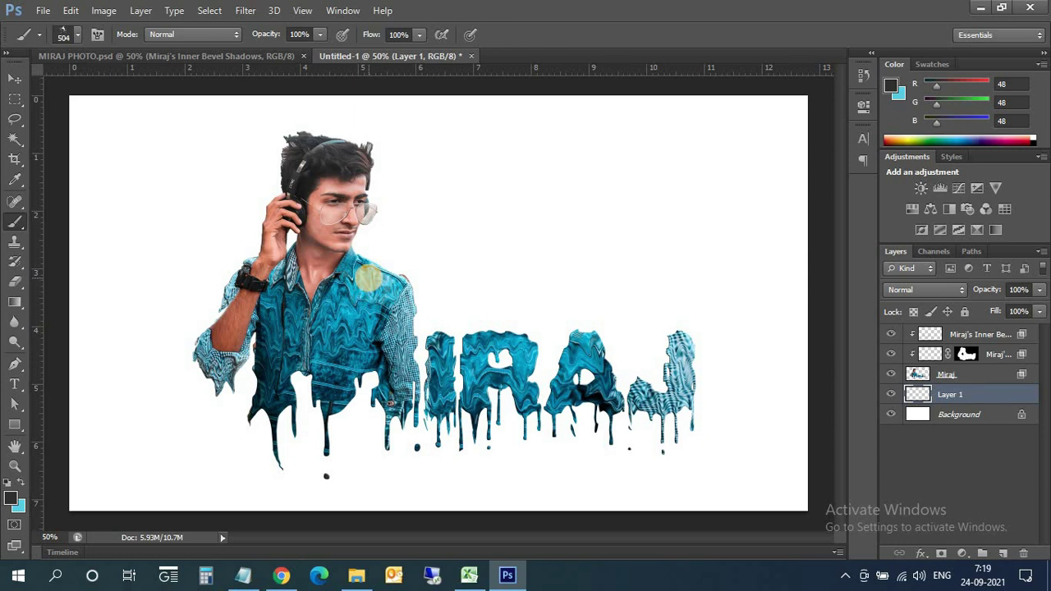
pyautogui.click(367, 278)
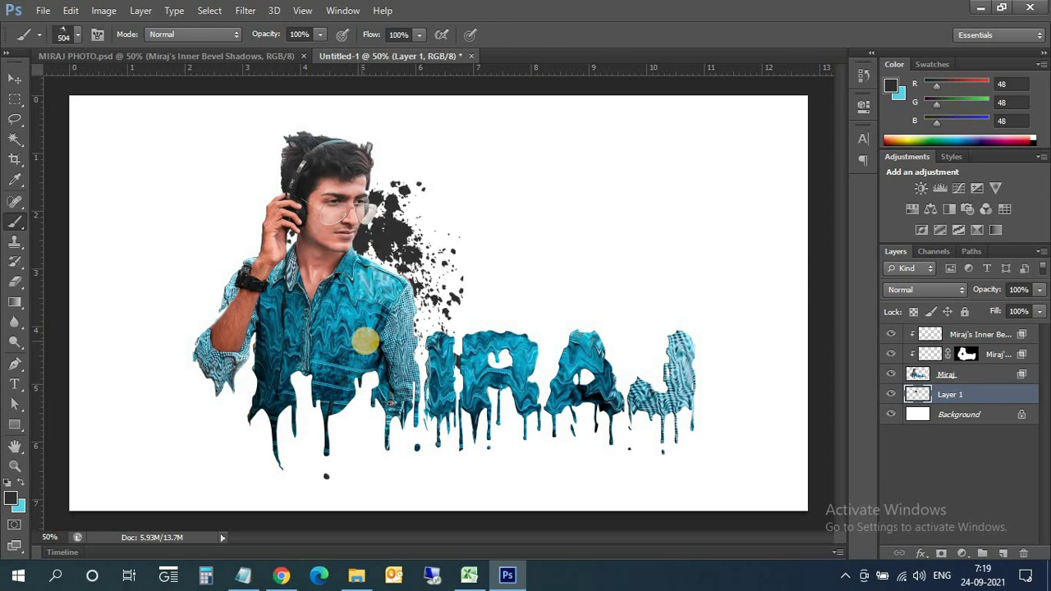
pyautogui.click(358, 349)
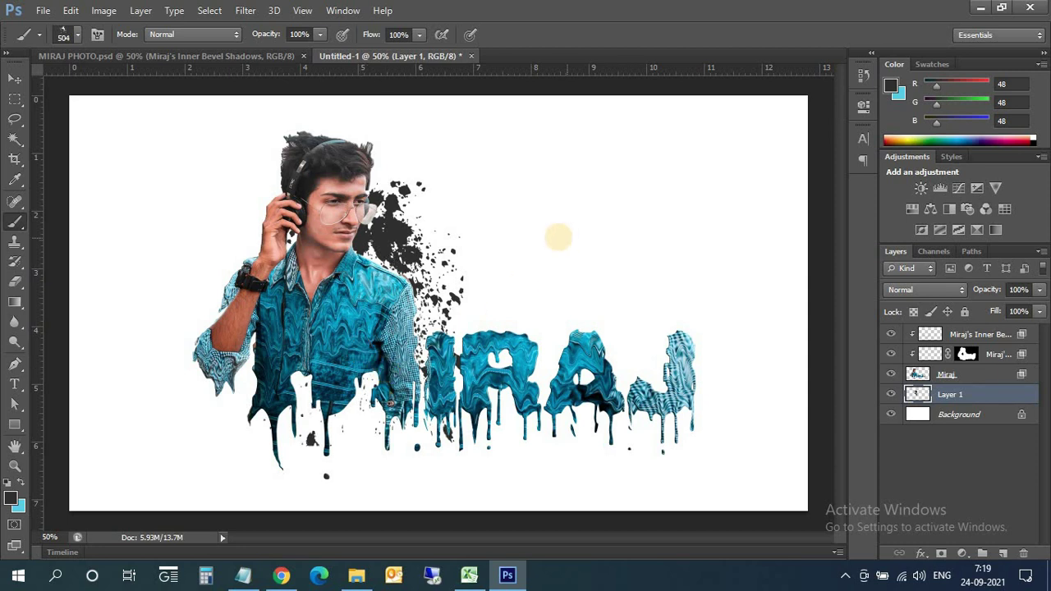
# Sample the shirt's cyan 019fc3 and stamp splatters left of the face and arm
pyautogui.click(22, 484)
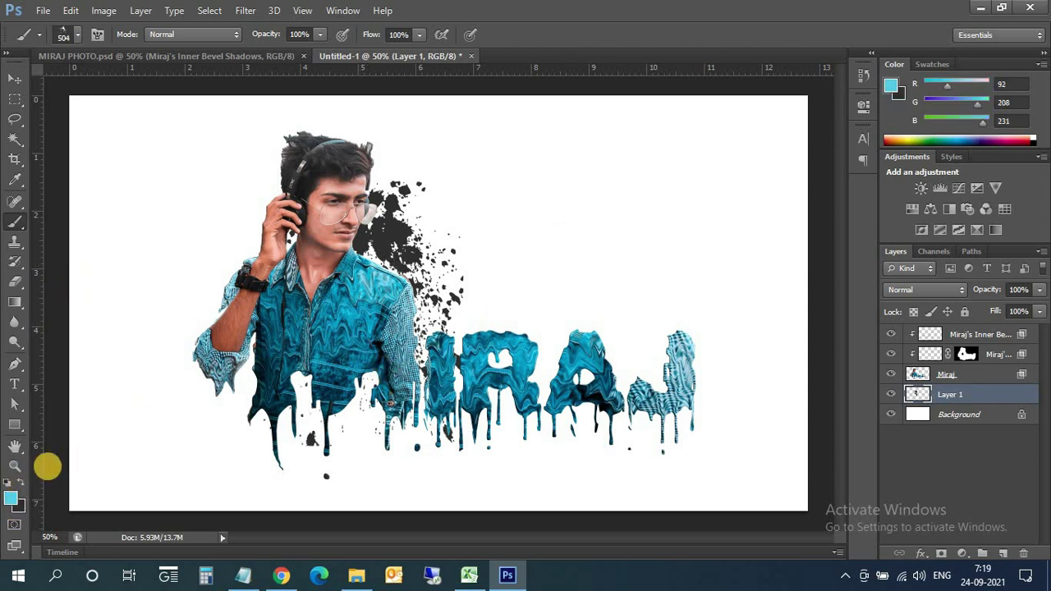
pyautogui.click(12, 496)
pyautogui.click(344, 312)
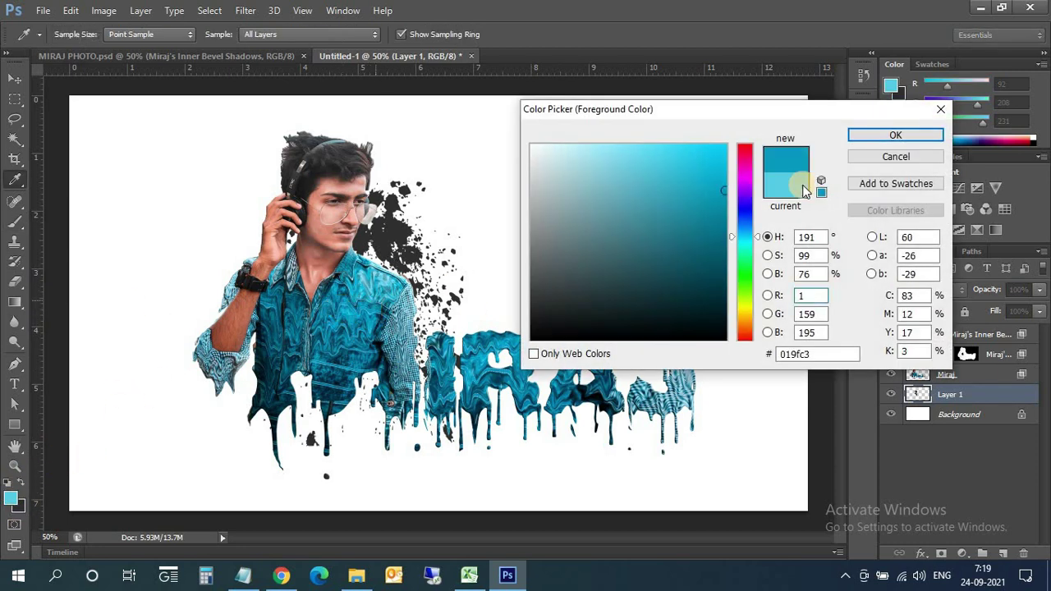
pyautogui.click(864, 138)
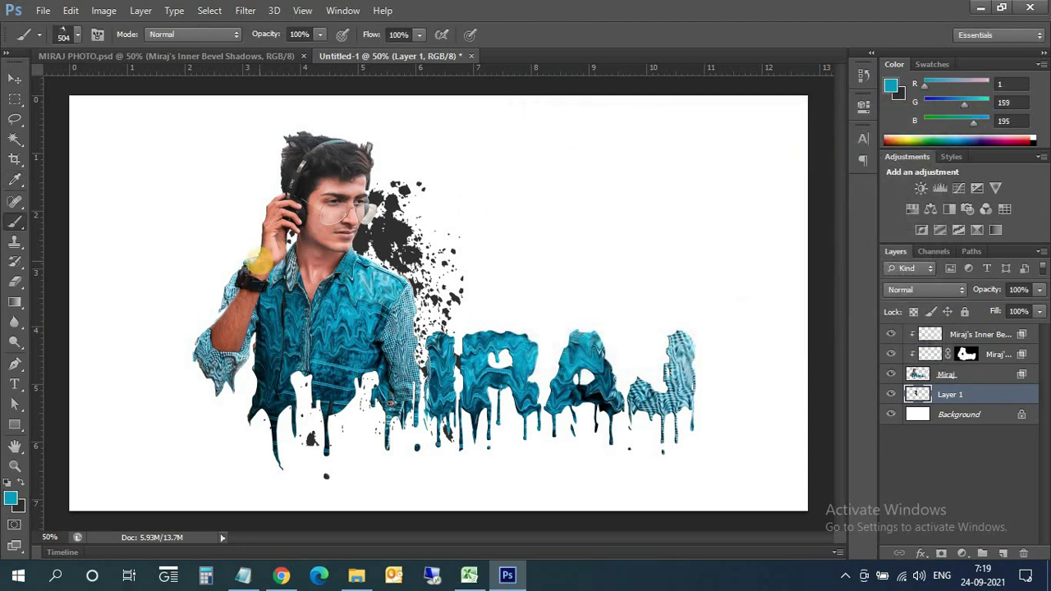
pyautogui.click(257, 262)
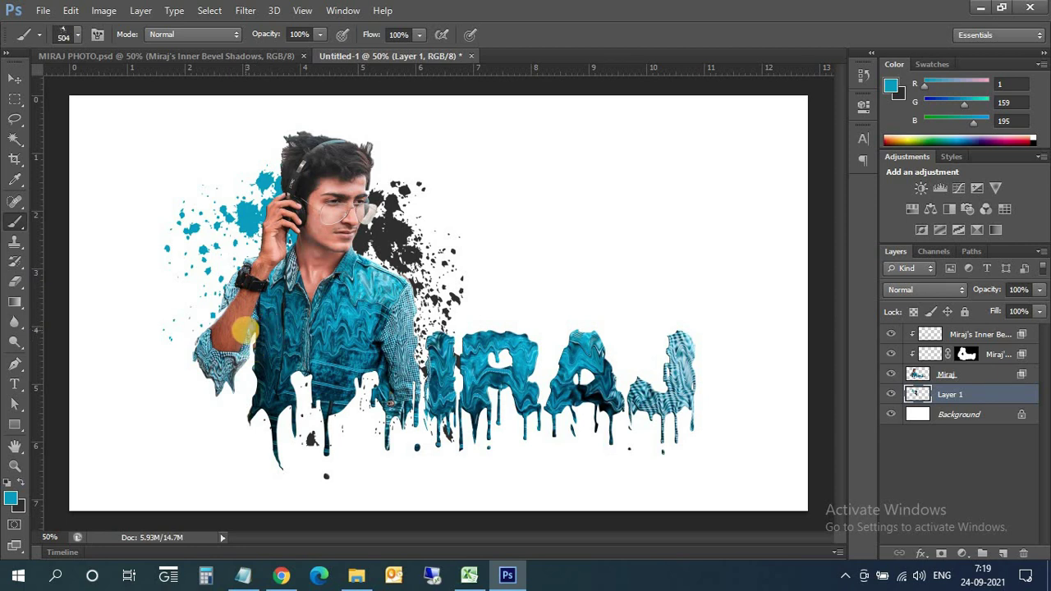
pyautogui.click(249, 331)
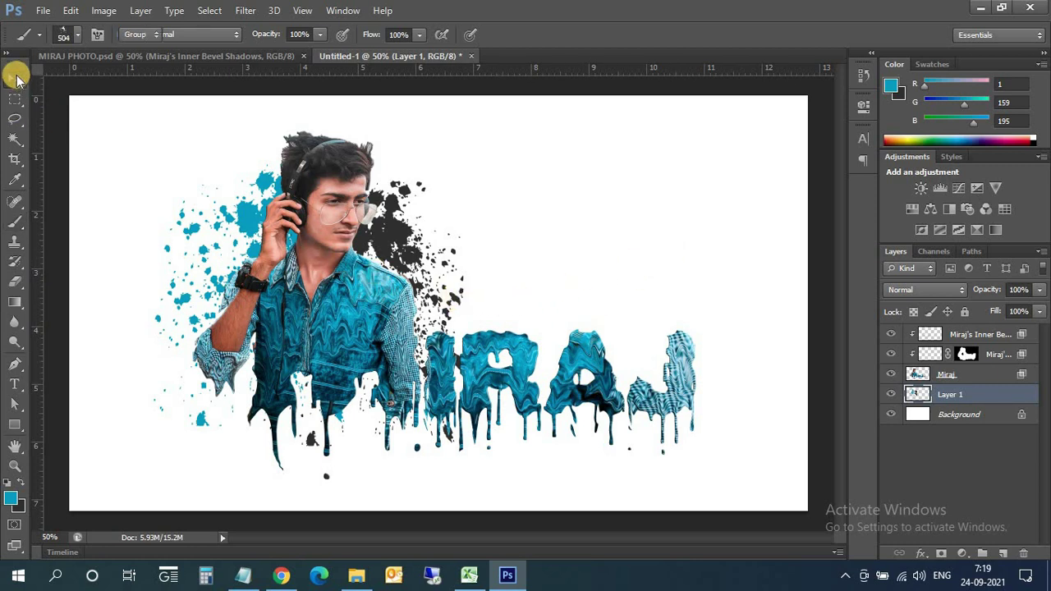
# Add the Miraj layer to the selection with the Move tool and nudge it slightly
pyautogui.click(15, 77)
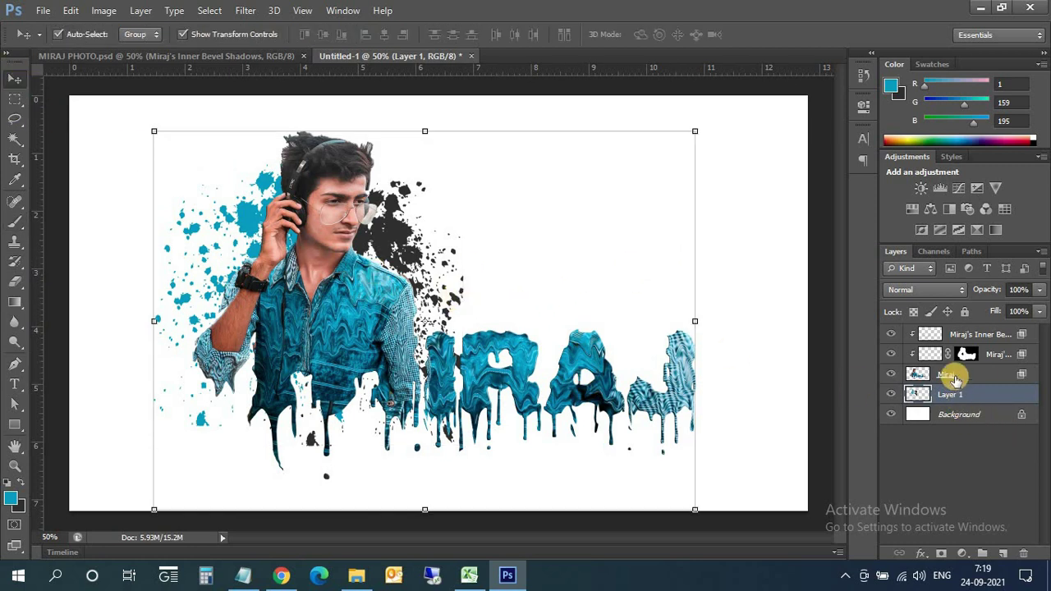
pyautogui.keyDown('shift'); pyautogui.click(946, 374); pyautogui.keyUp('shift')
pyautogui.moveTo(392, 327)
pyautogui.mouseDown()
pyautogui.moveTo(348, 328)
pyautogui.moveTo(406, 334)
pyautogui.mouseUp()
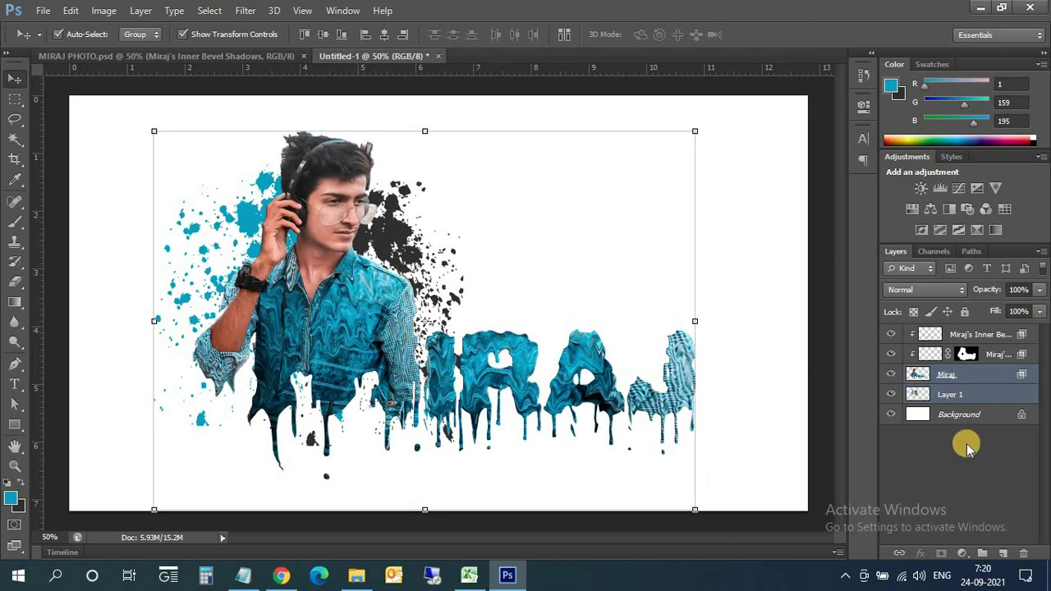
# Convert the locked Background into an editable Layer 0
pyautogui.click(1013, 416)
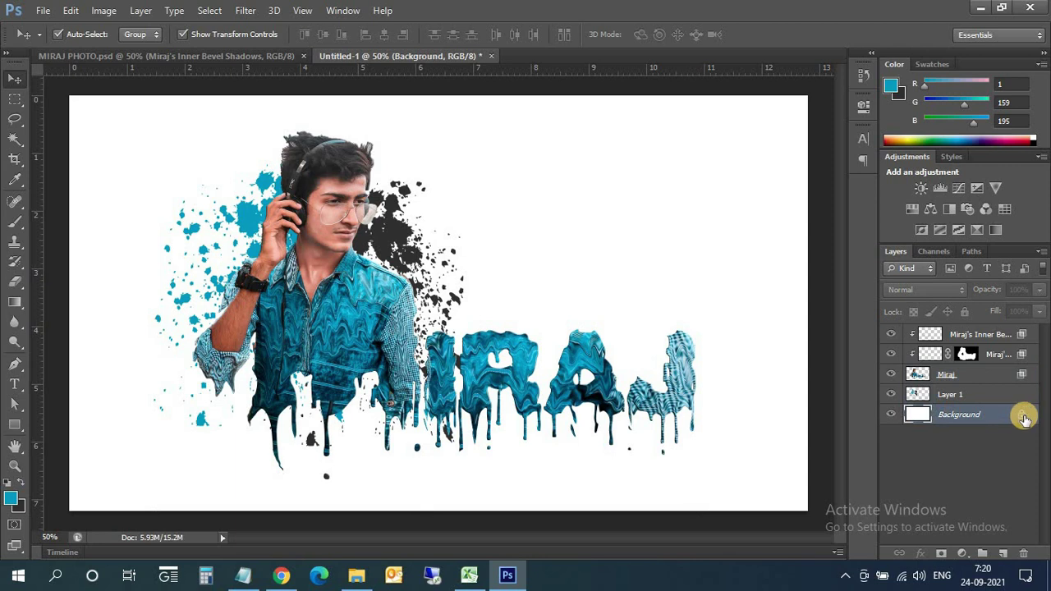
pyautogui.doubleClick(1025, 417)
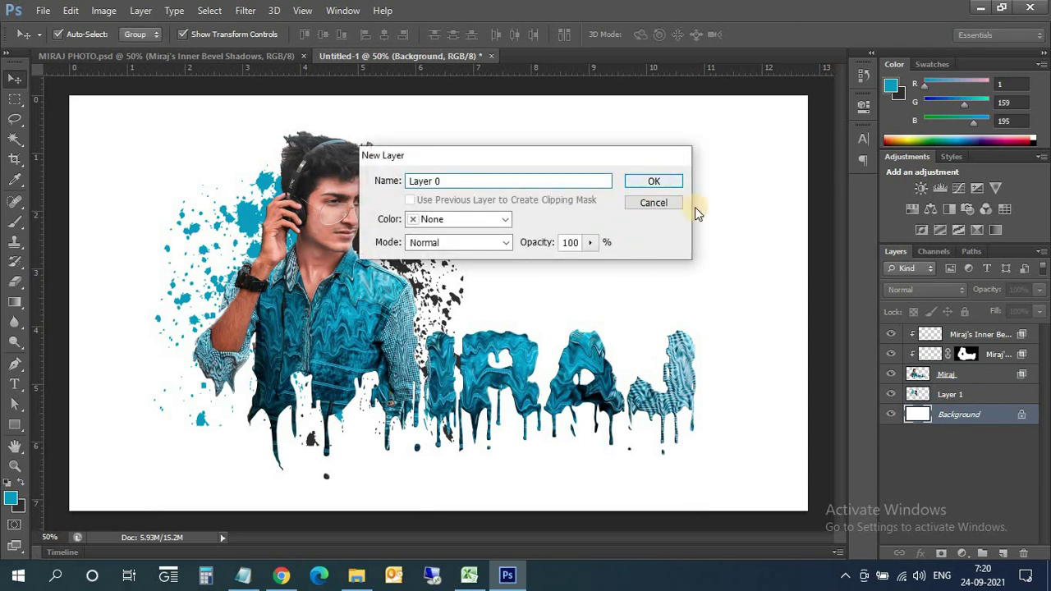
pyautogui.click(662, 182)
pyautogui.rightClick(926, 419)
# Give Layer 0 a 45° Gradient Overlay using the orange-yellow preset
pyautogui.click(879, 51)
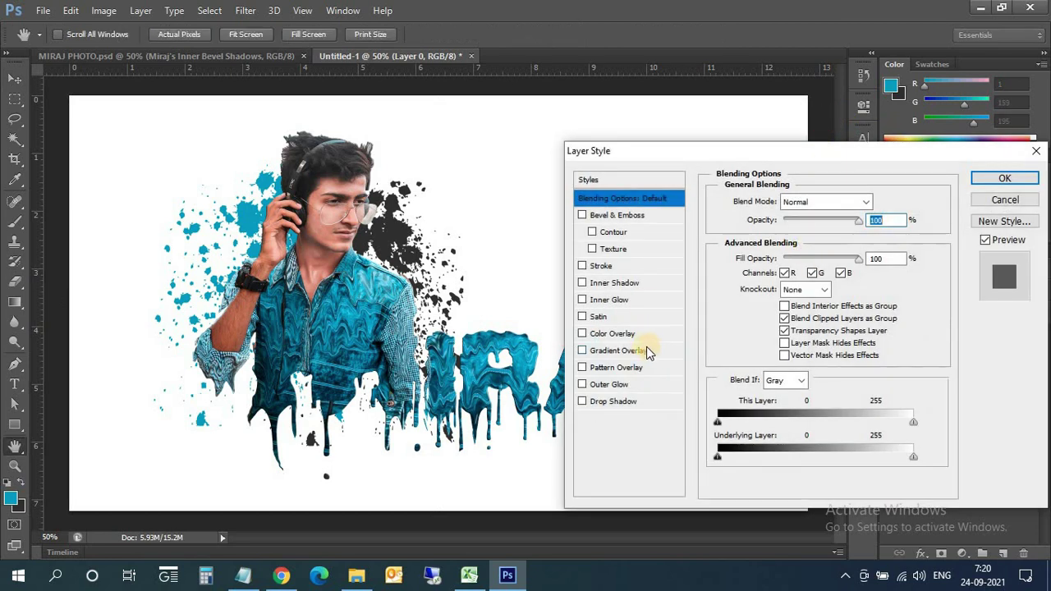
pyautogui.click(627, 355)
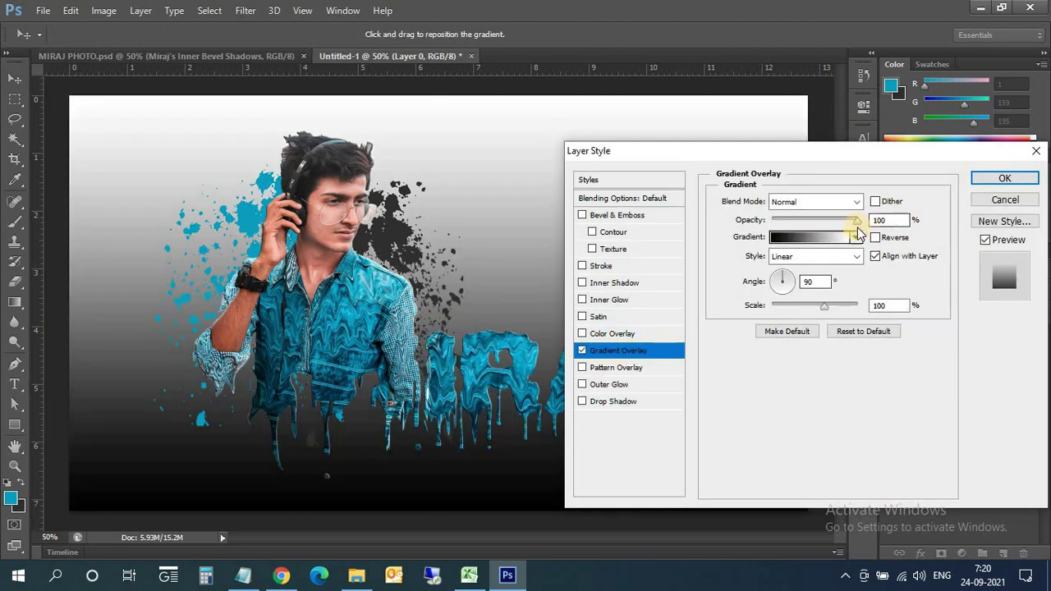
pyautogui.press('Tab')
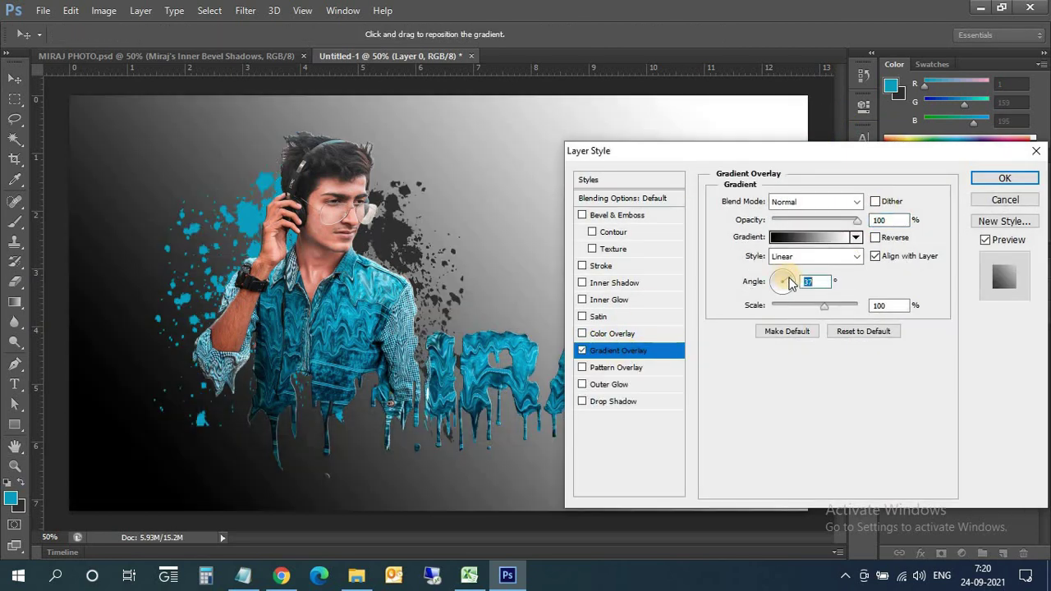
pyautogui.hotkey('shift', 'Up')
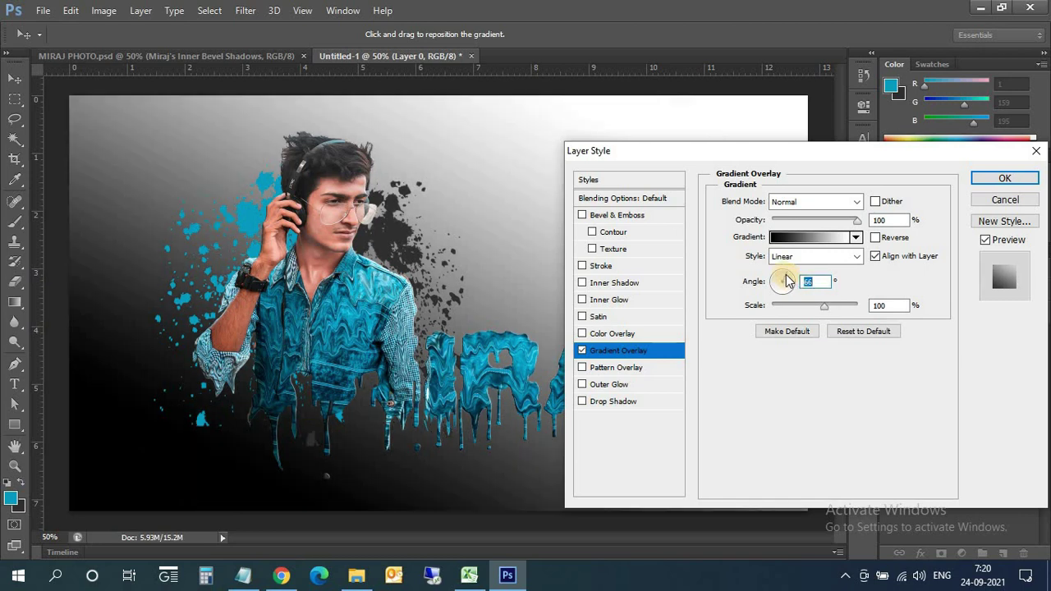
pyautogui.hotkey('shift', 'Down')
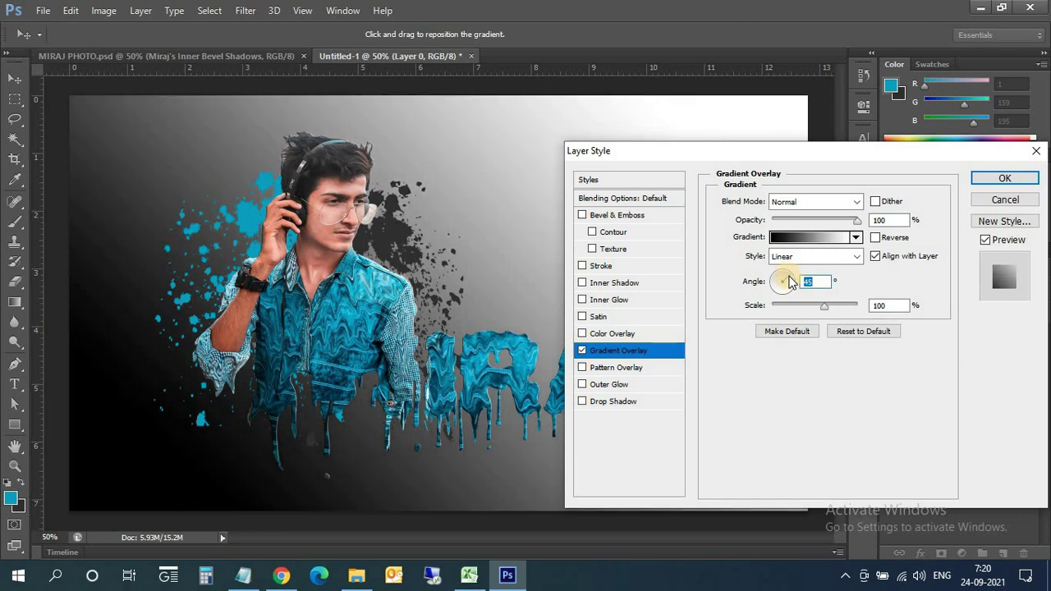
pyautogui.click(856, 237)
pyautogui.click(764, 289)
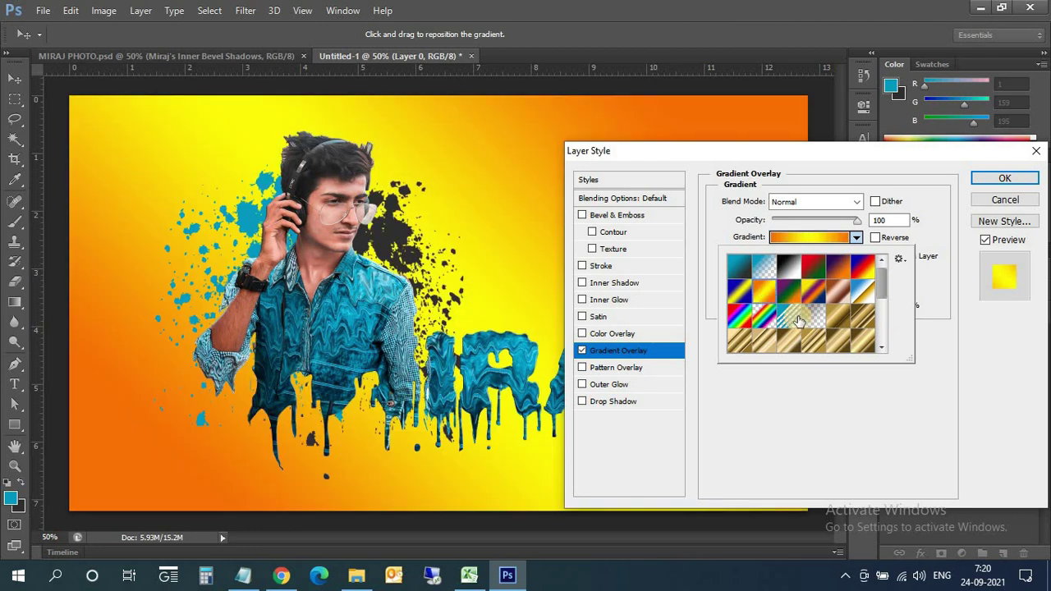
# Open the gradient in the Gradient Editor and set its left stop to dark grey 303030
pyautogui.click(930, 323)
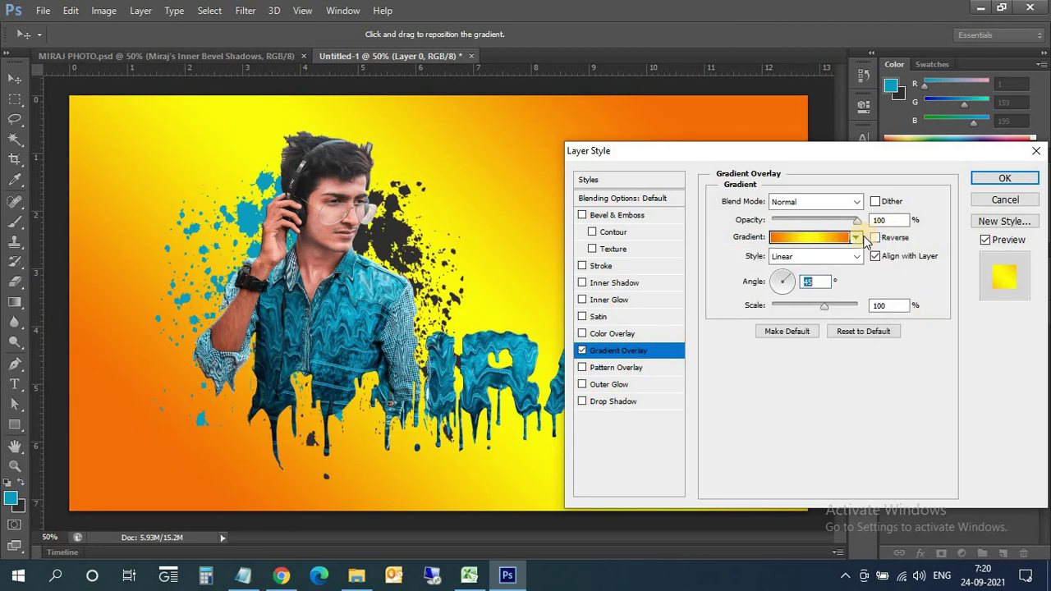
pyautogui.click(856, 237)
pyautogui.doubleClick(775, 301)
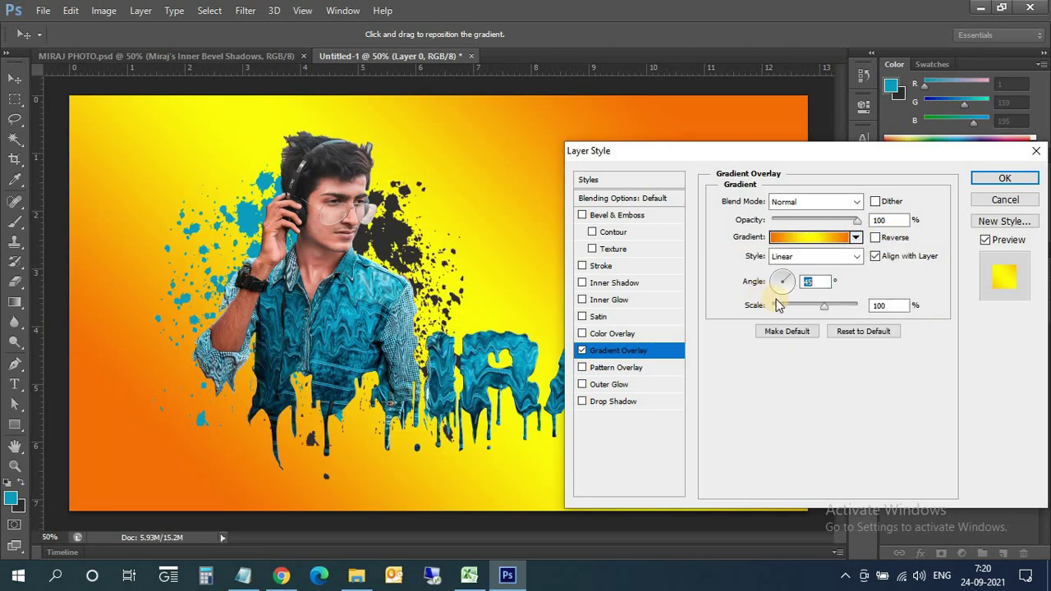
pyautogui.click(811, 237)
pyautogui.click(584, 347)
pyautogui.doubleClick(584, 347)
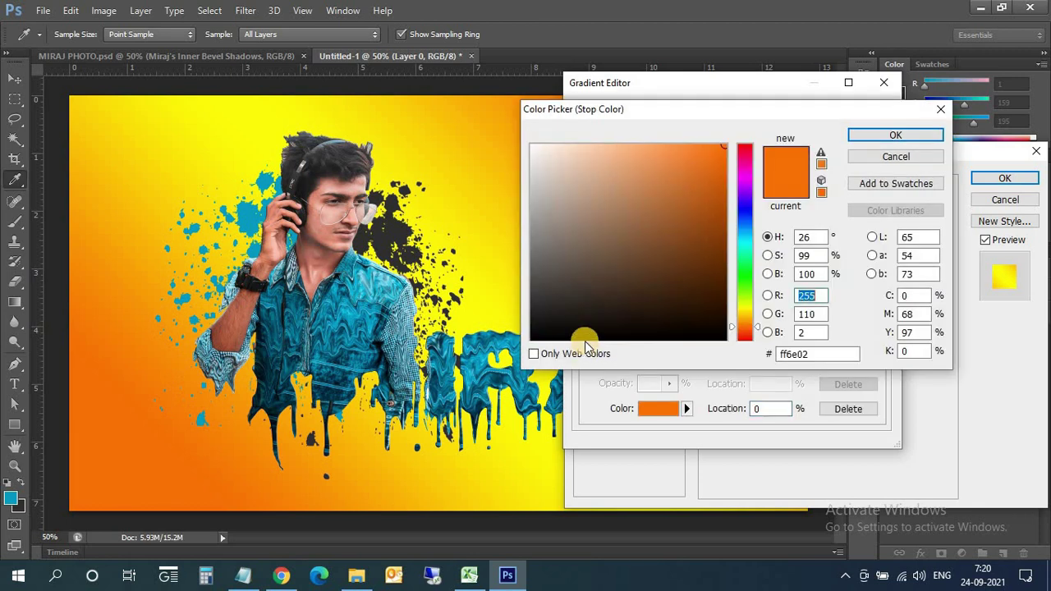
pyautogui.click(400, 232)
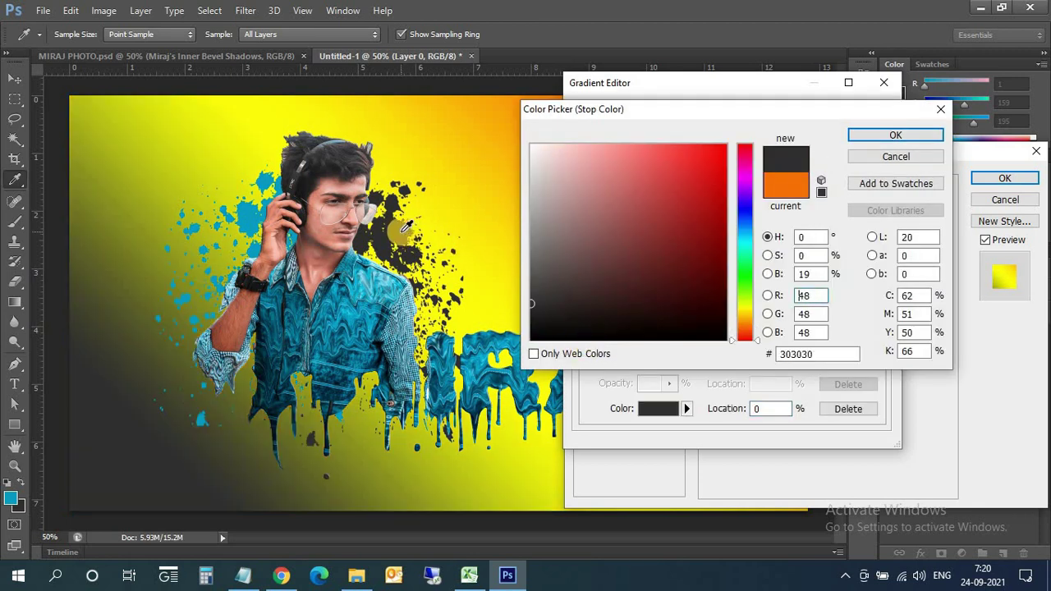
pyautogui.click(885, 137)
# Make the middle stop near-white and the right stop teal 019fc3, then accept the gradient
pyautogui.doubleClick(732, 345)
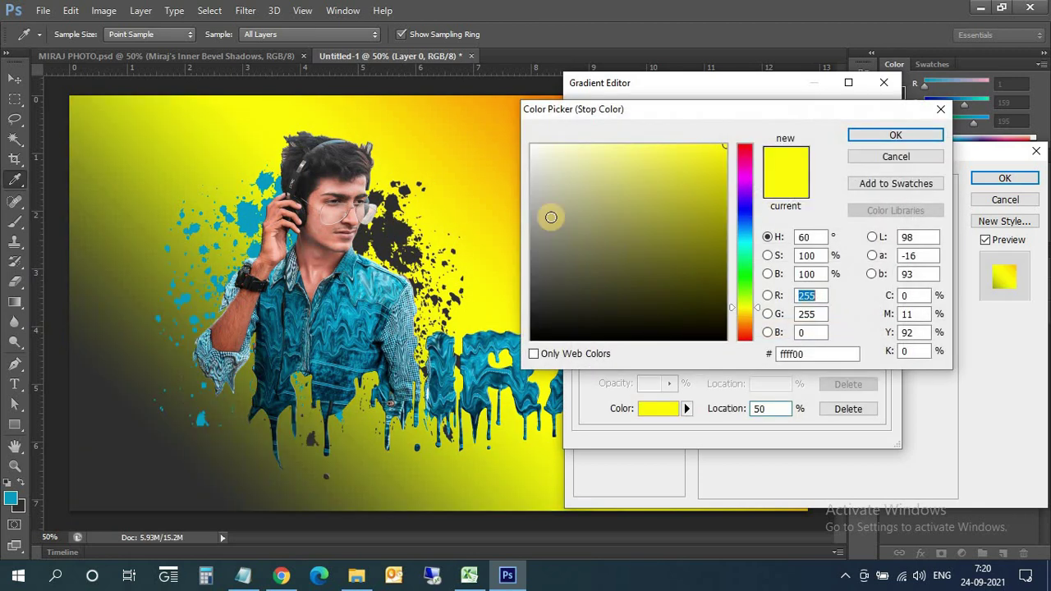
pyautogui.click(534, 146)
pyautogui.click(877, 136)
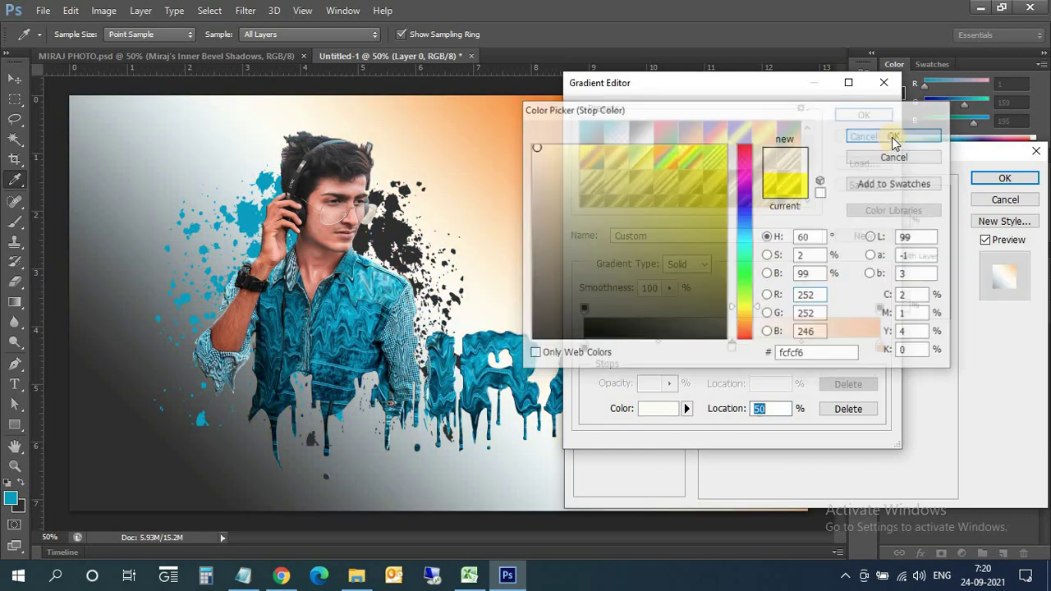
pyautogui.doubleClick(878, 349)
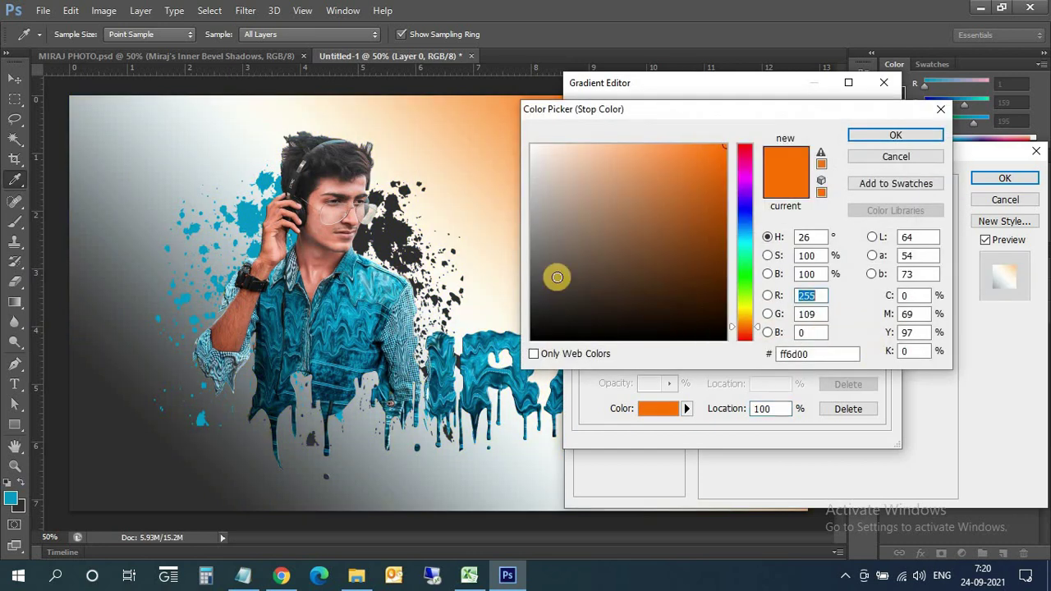
pyautogui.click(372, 286)
pyautogui.click(251, 226)
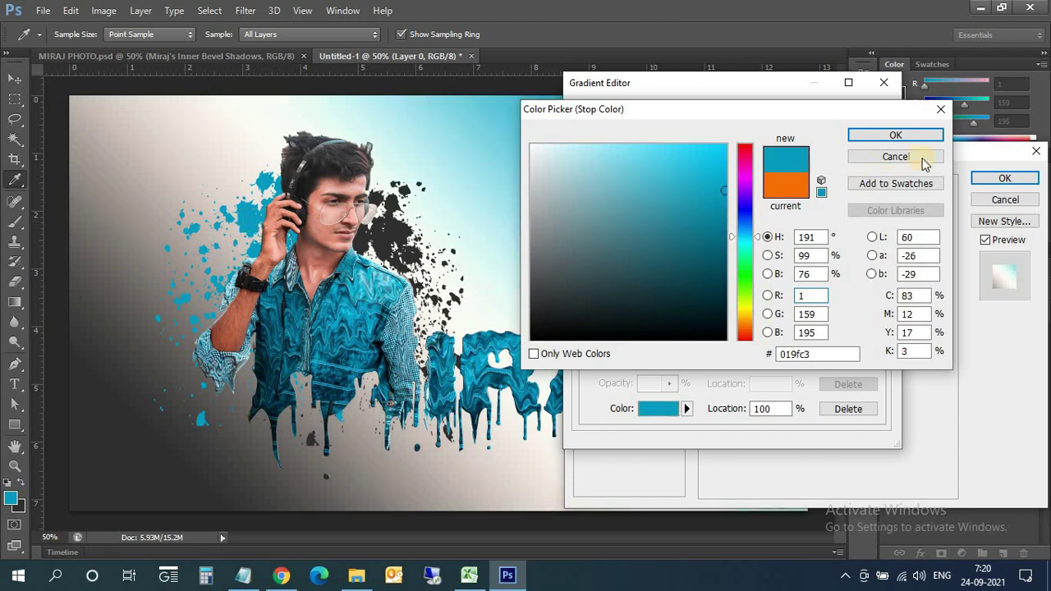
pyautogui.click(903, 136)
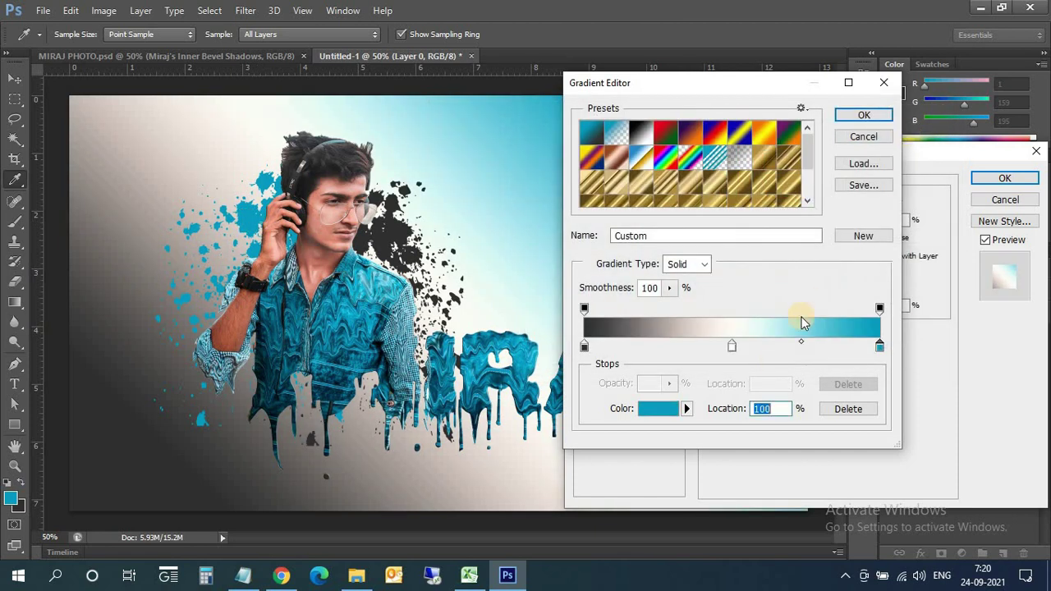
pyautogui.click(863, 115)
# Set Layer 0's gradient overlay to 55% opacity and 98% scale, and apply it
pyautogui.moveTo(818, 141)
pyautogui.mouseDown()
pyautogui.moveTo(849, 162)
pyautogui.moveTo(930, 123)
pyautogui.mouseUp()
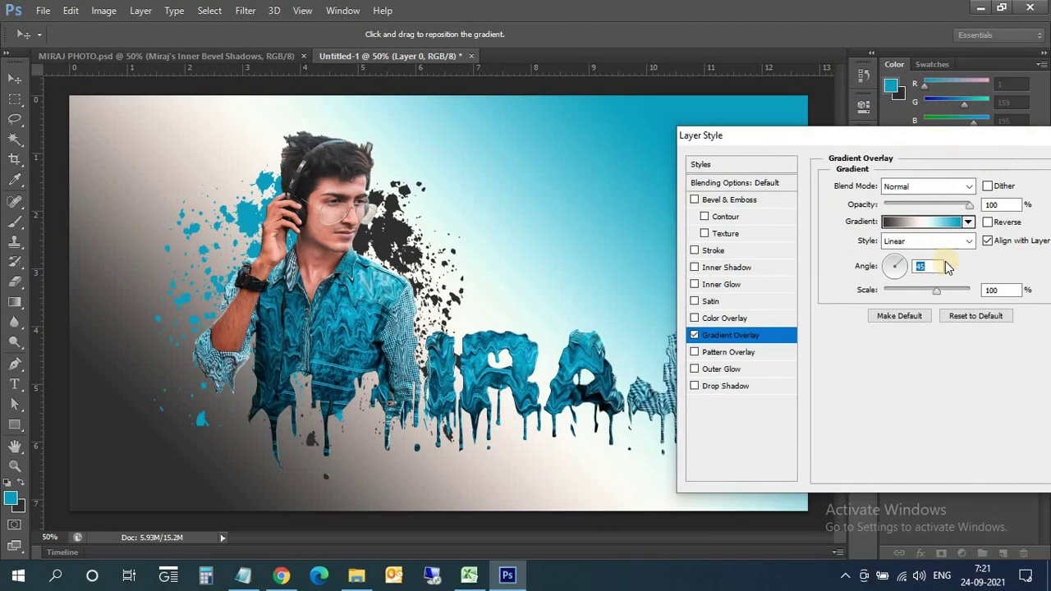
pyautogui.moveTo(969, 212); pyautogui.dragTo(945, 218)
pyautogui.moveTo(938, 296); pyautogui.dragTo(931, 301)
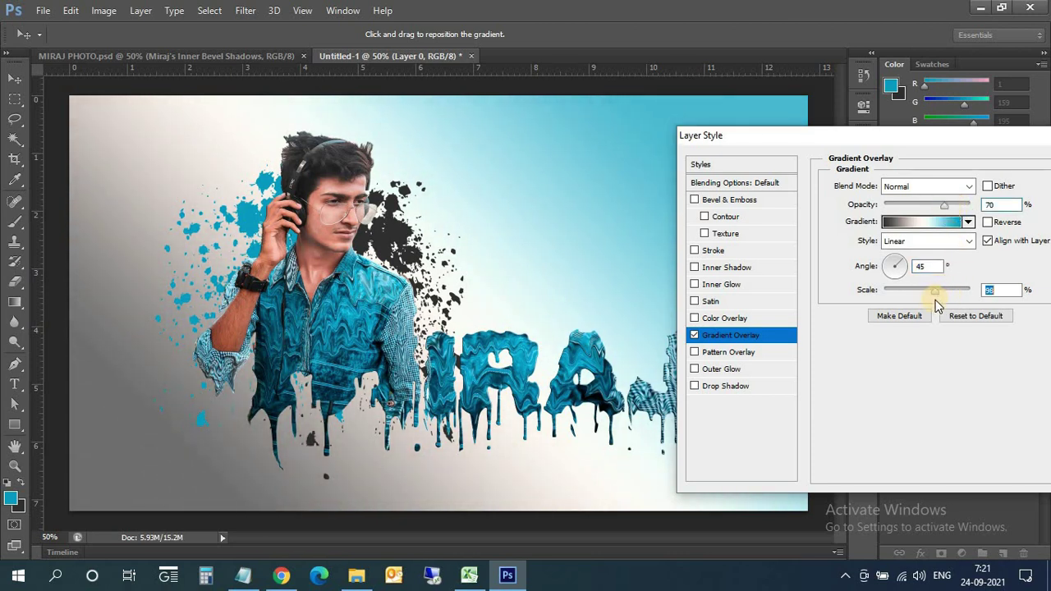
pyautogui.moveTo(945, 212)
pyautogui.mouseDown()
pyautogui.moveTo(955, 211)
pyautogui.moveTo(932, 215)
pyautogui.mouseUp()
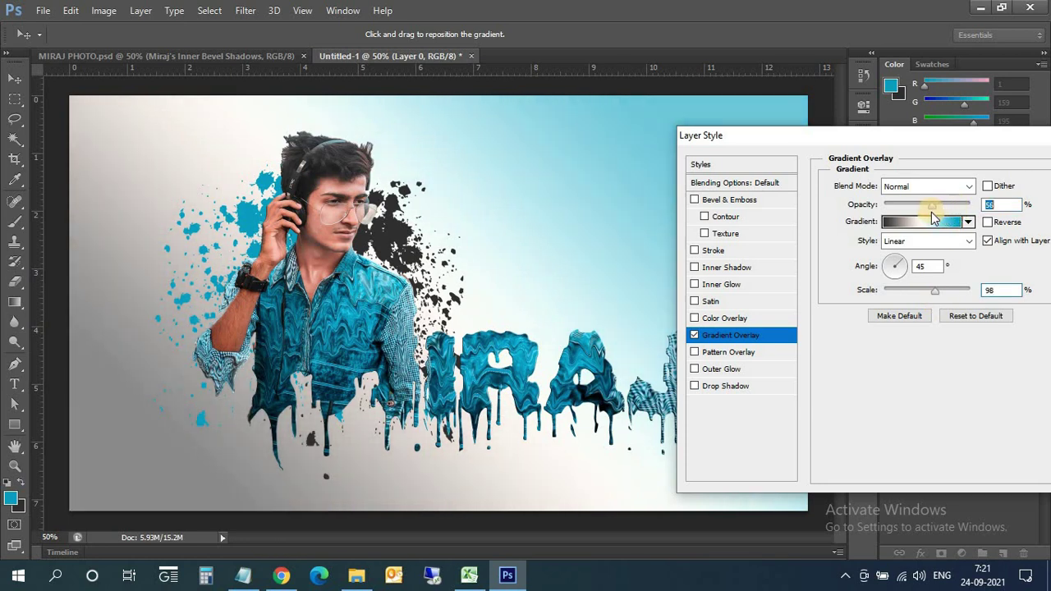
pyautogui.moveTo(1006, 136); pyautogui.dragTo(880, 140)
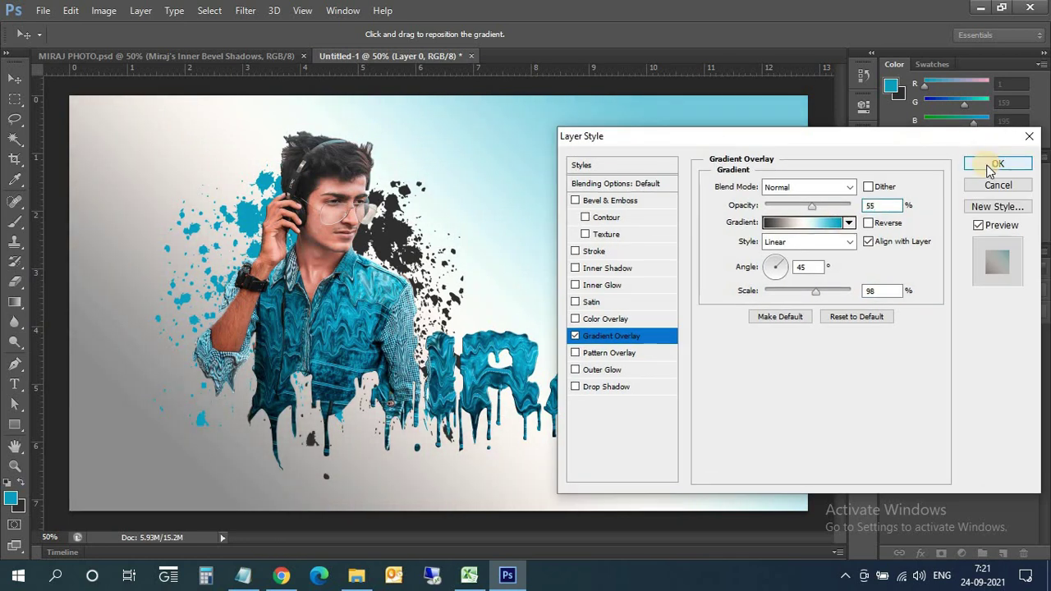
pyautogui.click(988, 164)
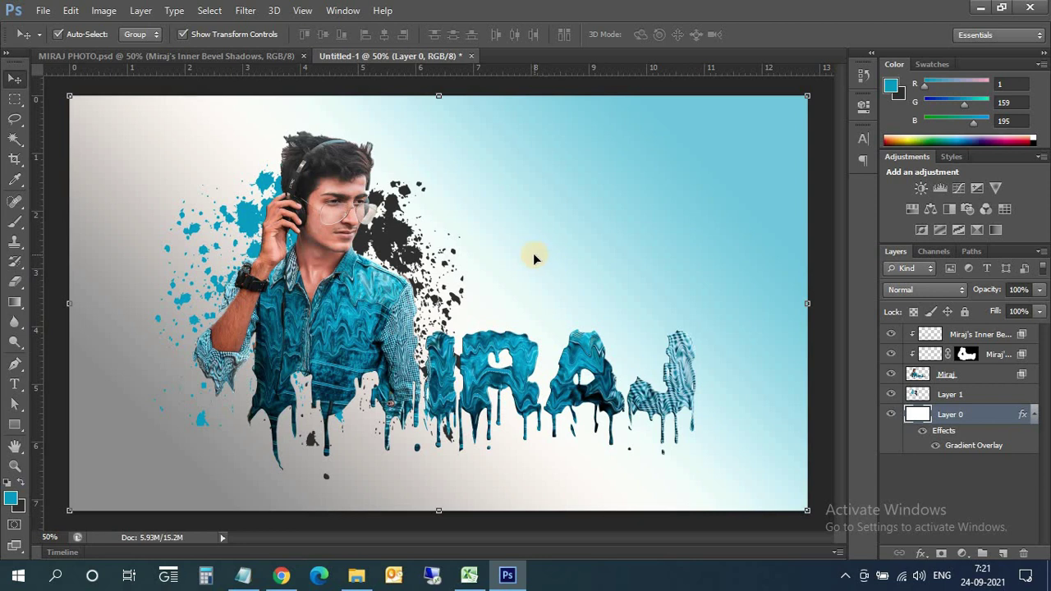
# Reopen Layer 0's Blending Options and lower the gradient overlay opacity to about 38%
pyautogui.rightClick(918, 414)
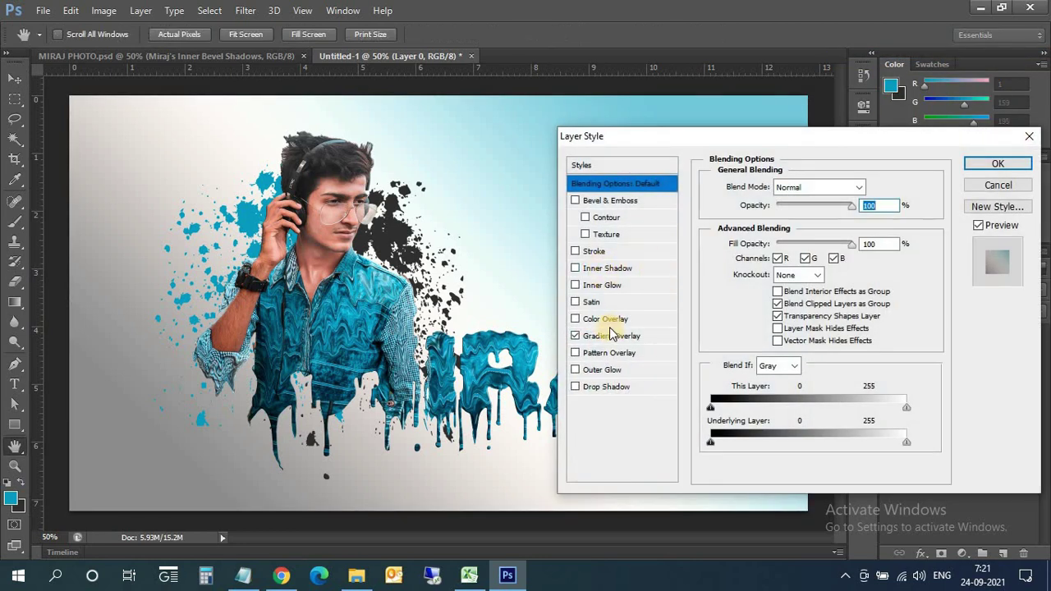
pyautogui.click(612, 335)
pyautogui.moveTo(807, 212); pyautogui.dragTo(796, 208)
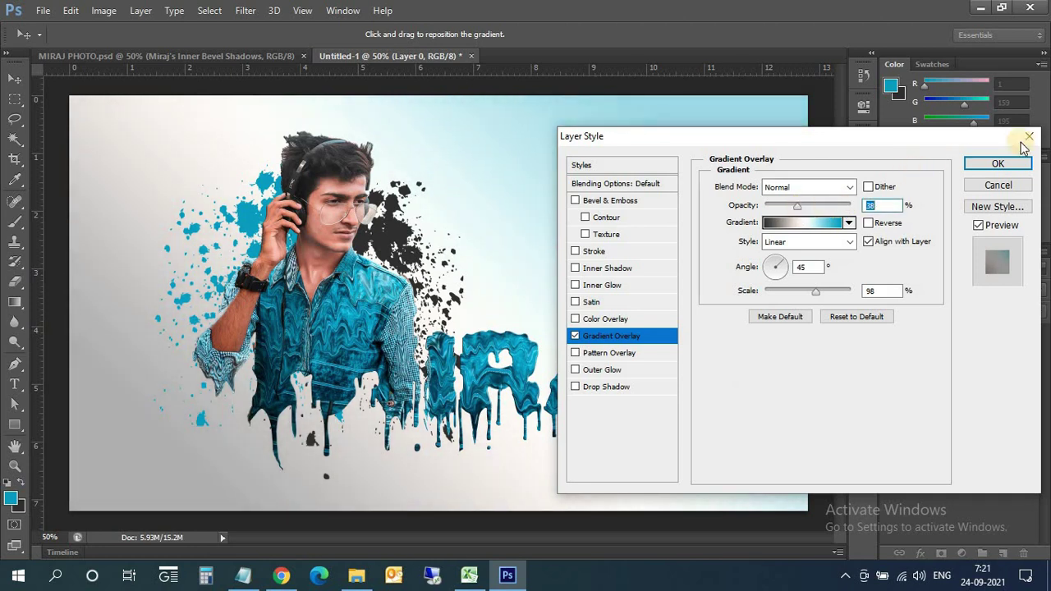
pyautogui.click(1003, 165)
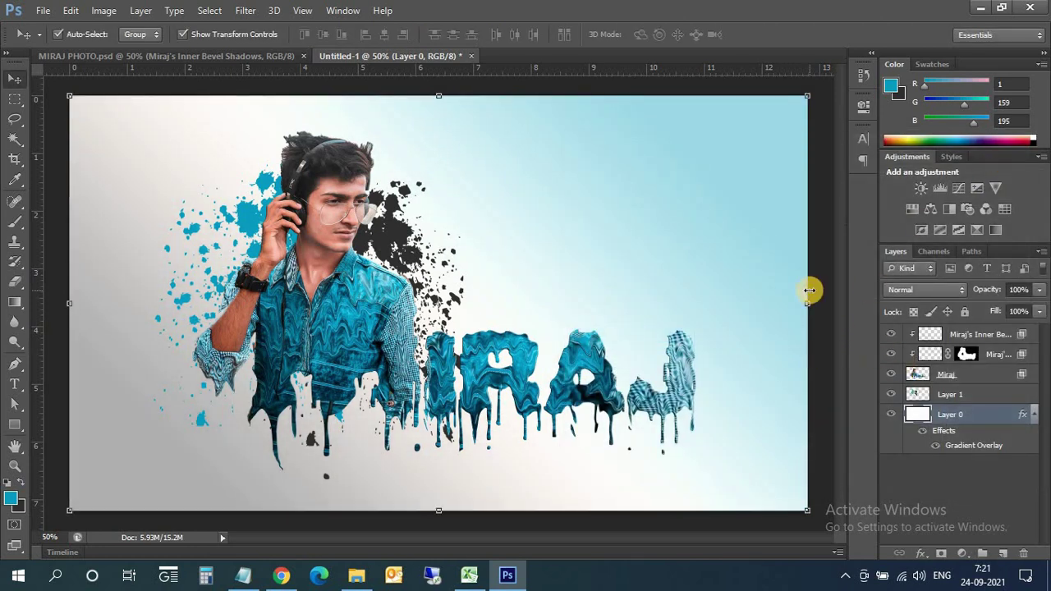
pyautogui.scroll(-1, 657, 328)
pyautogui.scroll(-2, 636, 353)
pyautogui.scroll(1, 632, 365)
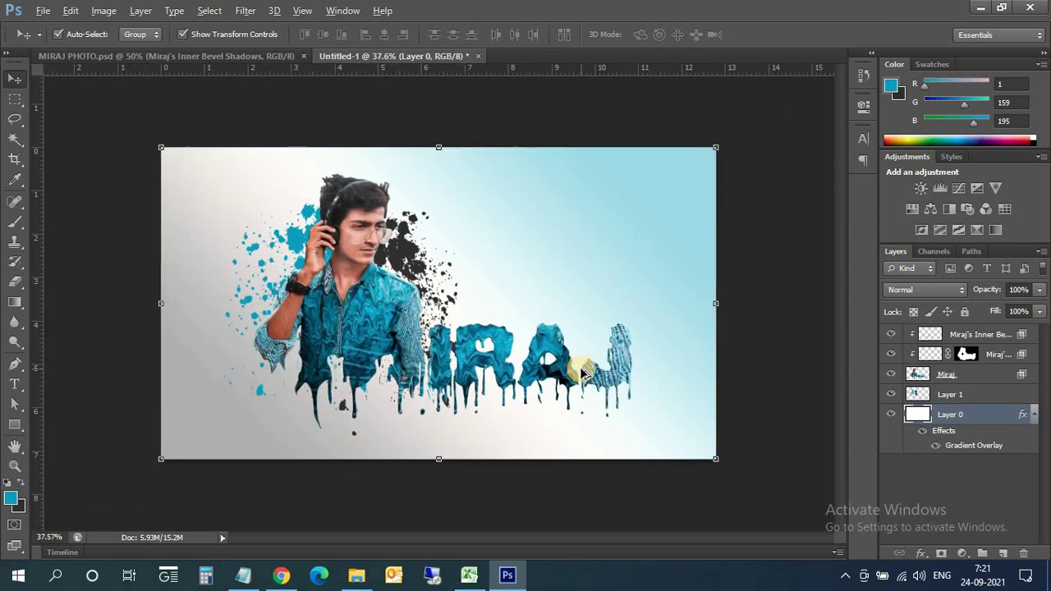
pyautogui.scroll(3, 607, 365)
pyautogui.scroll(-1, 580, 374)
pyautogui.scroll(-1, 583, 376)
pyautogui.scroll(1, 587, 378)
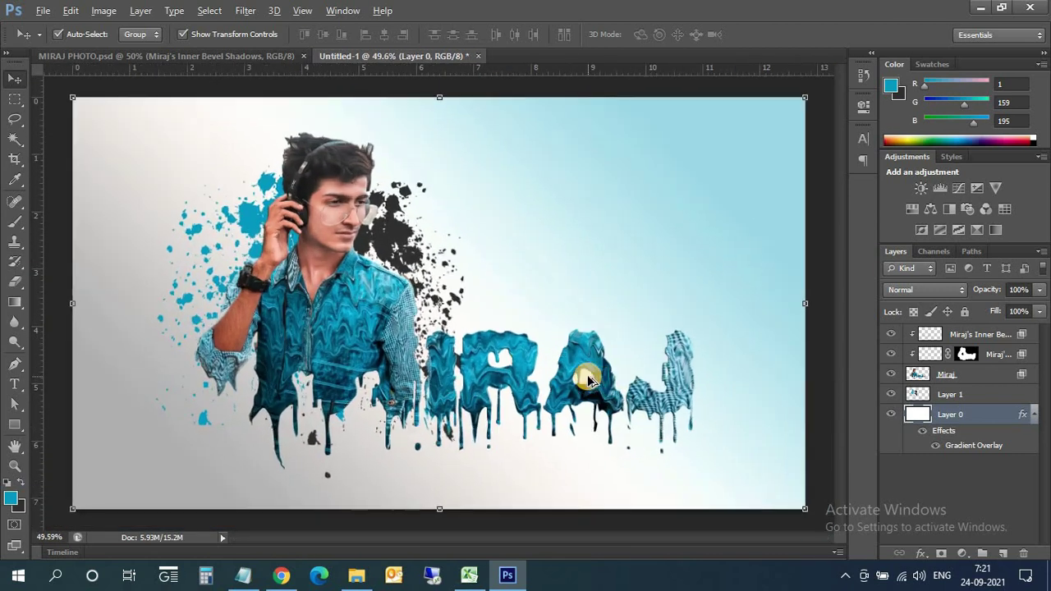
pyautogui.scroll(-1, 589, 379)
pyautogui.scroll(2, 589, 380)
pyautogui.scroll(-1, 595, 382)
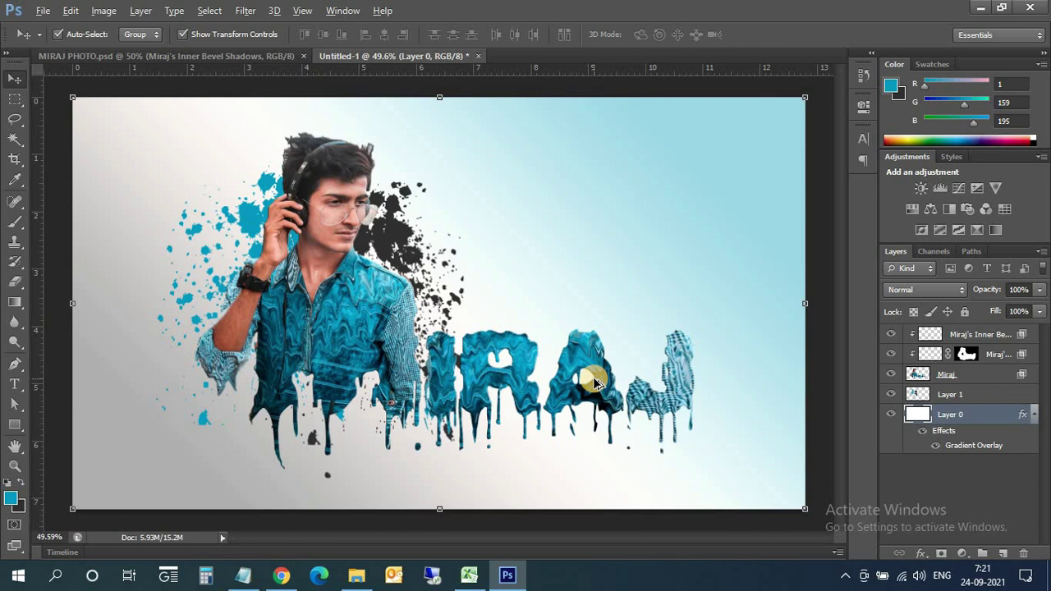
pyautogui.scroll(1, 594, 379)
pyautogui.scroll(-1, 597, 368)
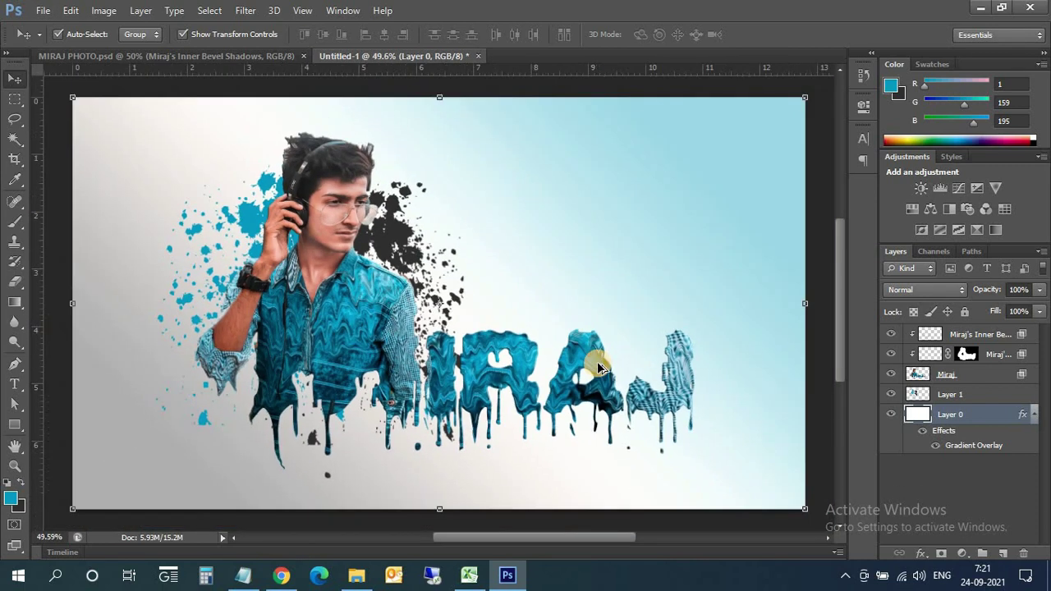